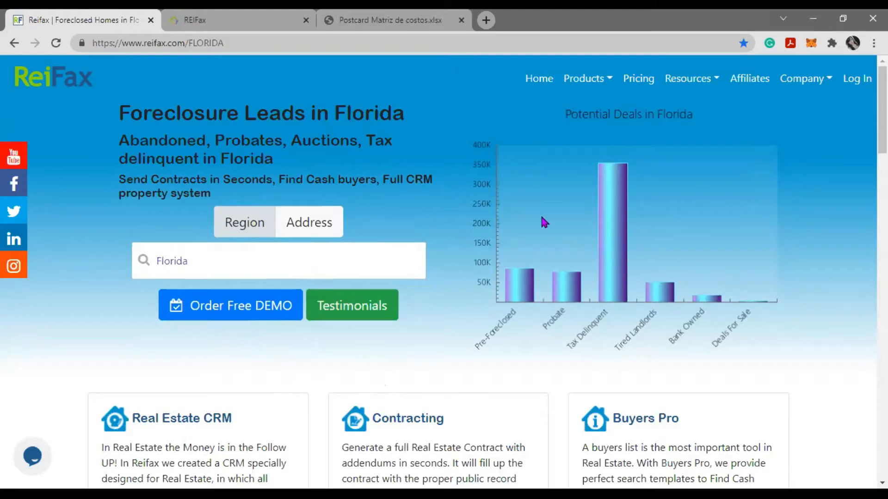
Step: Look over the product list and the feature overview on the Florida foreclosure leads page
click(603, 79)
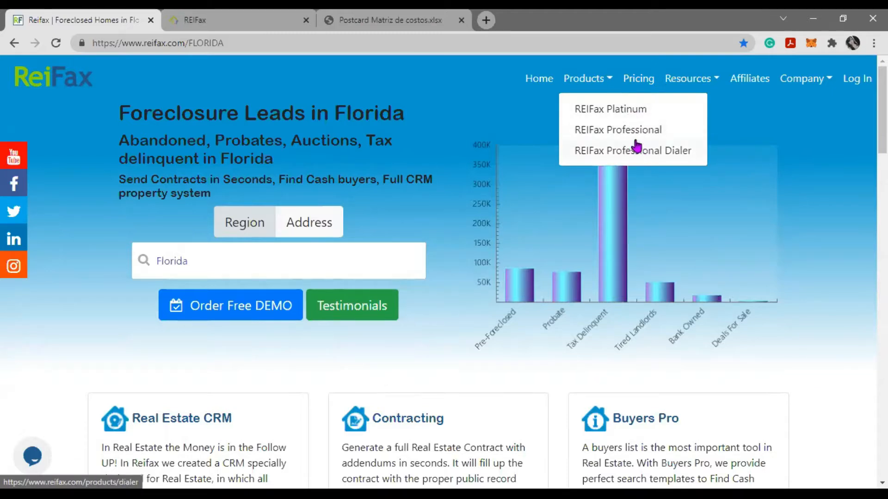
click(387, 353)
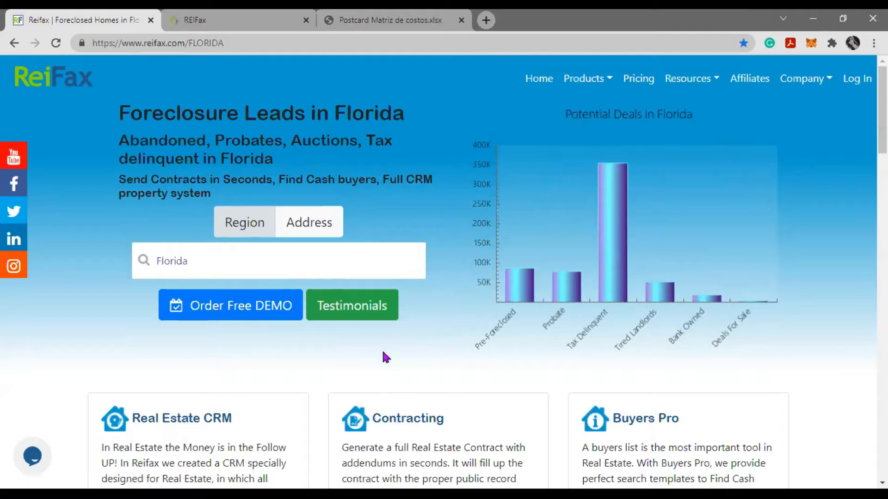
scroll(383, 347, down, 5)
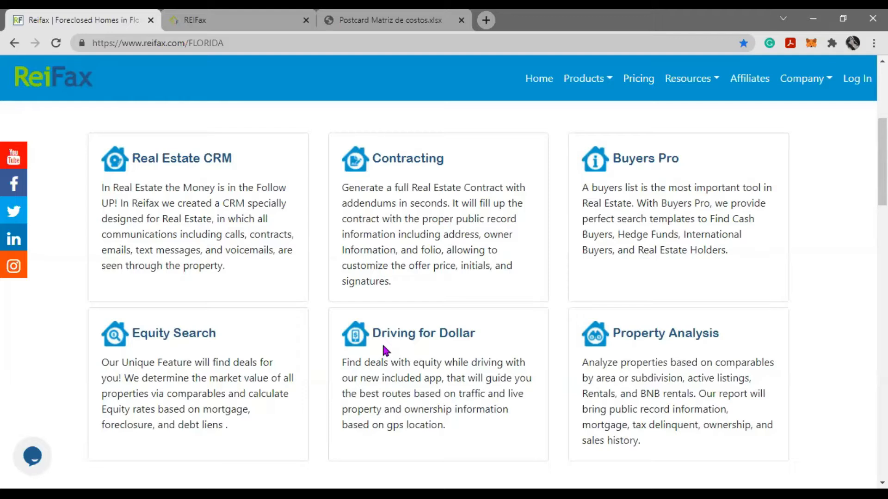
scroll(382, 343, up, 5)
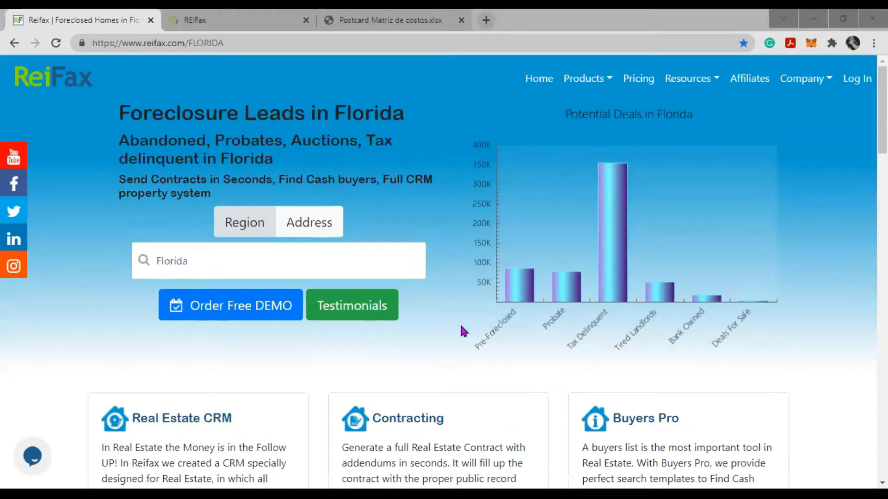
click(365, 352)
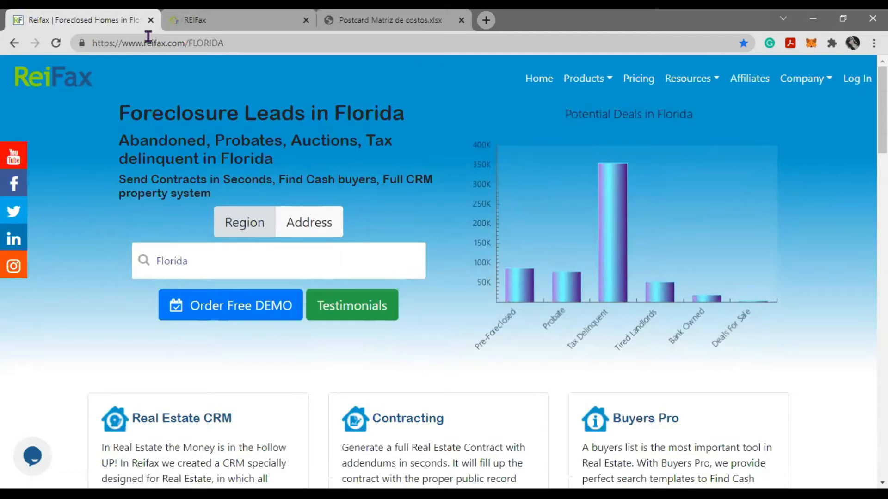
Step: Open the ReiFax Professional Dialer property search from the ReiFax control panel and bring up its saved searches
click(222, 20)
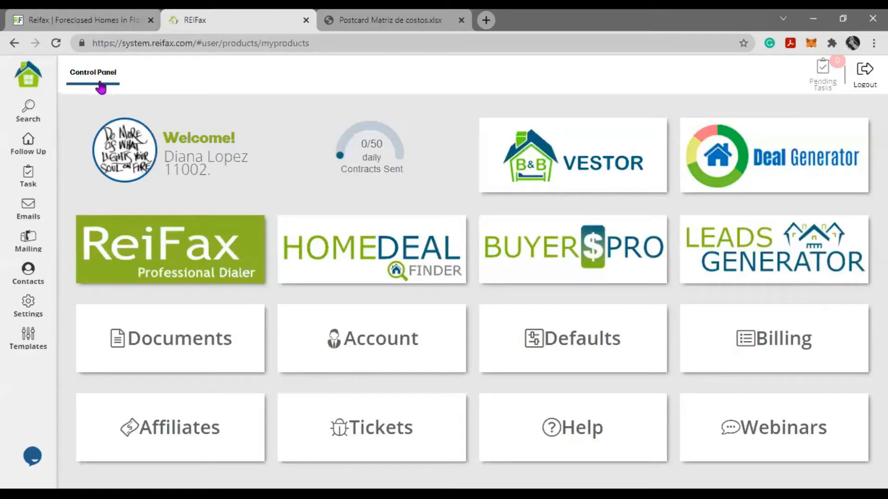
click(185, 265)
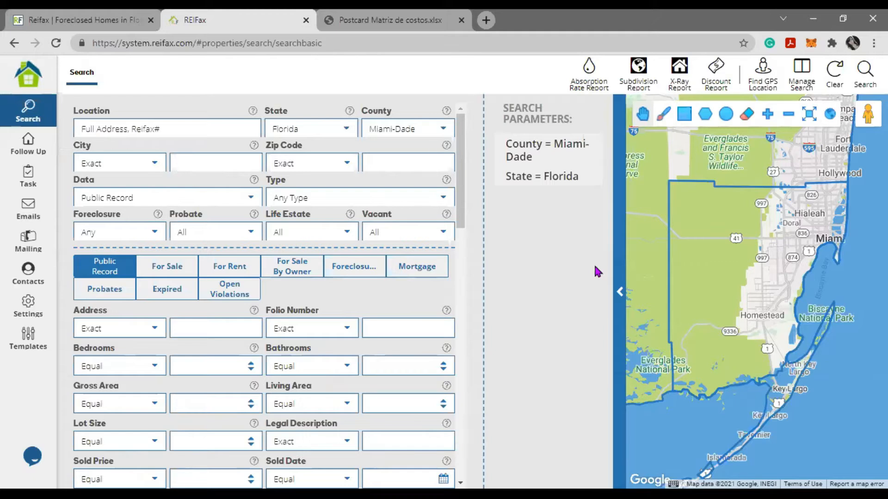
click(797, 87)
Step: Browse the saved search templates, including the BREIA Boot Camp and MP For Sale ones, for a suitable probate search
scroll(519, 265, down, 4)
scroll(519, 267, down, 10)
click(519, 267)
scroll(518, 287, up, 3)
click(516, 258)
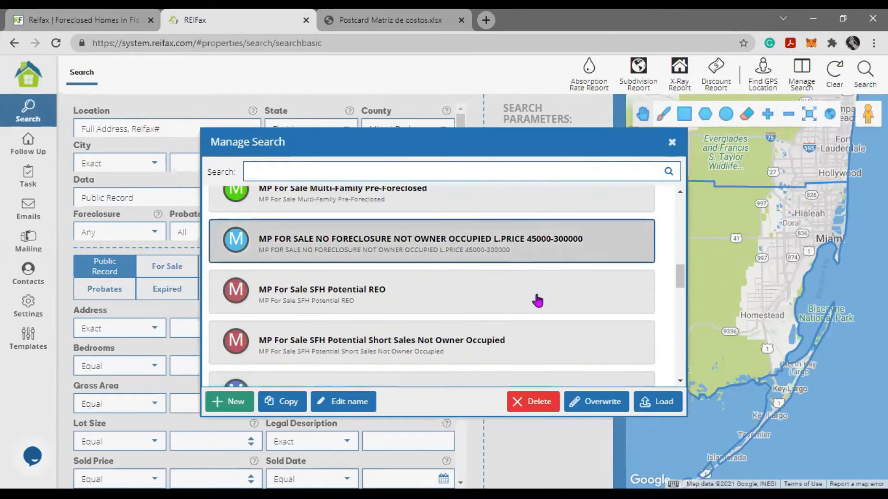
scroll(544, 314, down, 3)
click(545, 318)
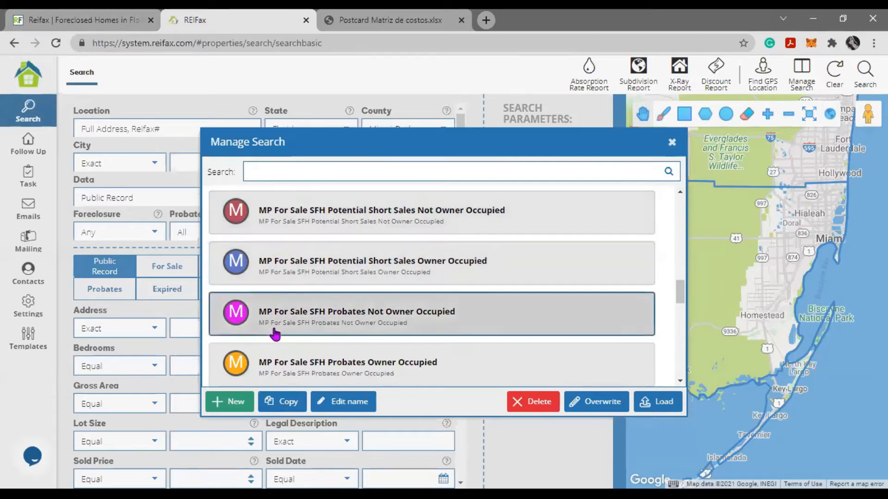
scroll(273, 245, down, 3)
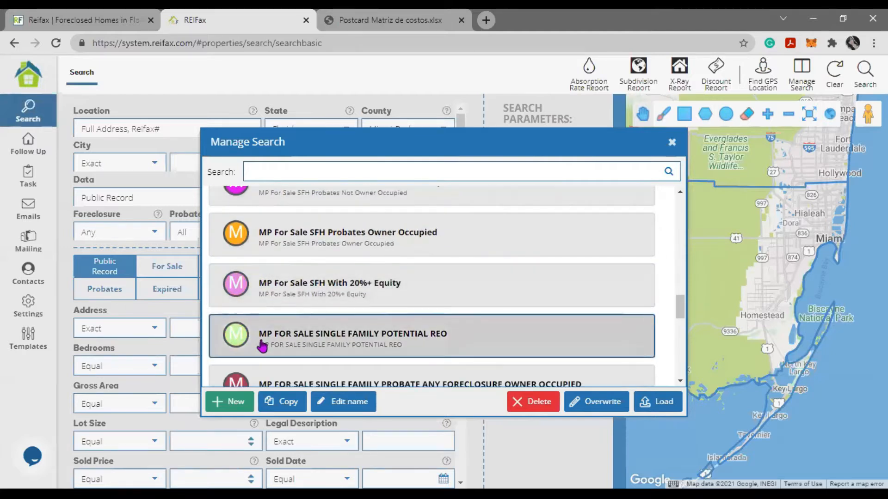
scroll(266, 339, up, 4)
scroll(266, 339, up, 2)
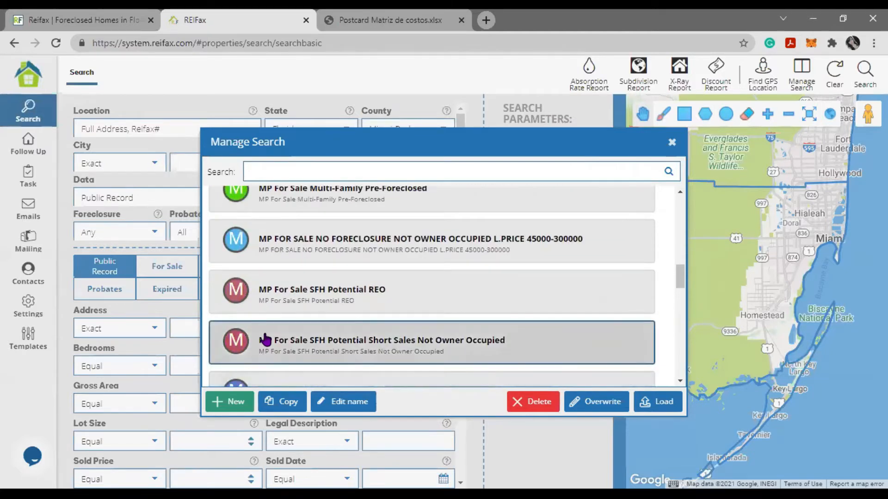
scroll(267, 340, up, 1)
scroll(266, 339, up, 6)
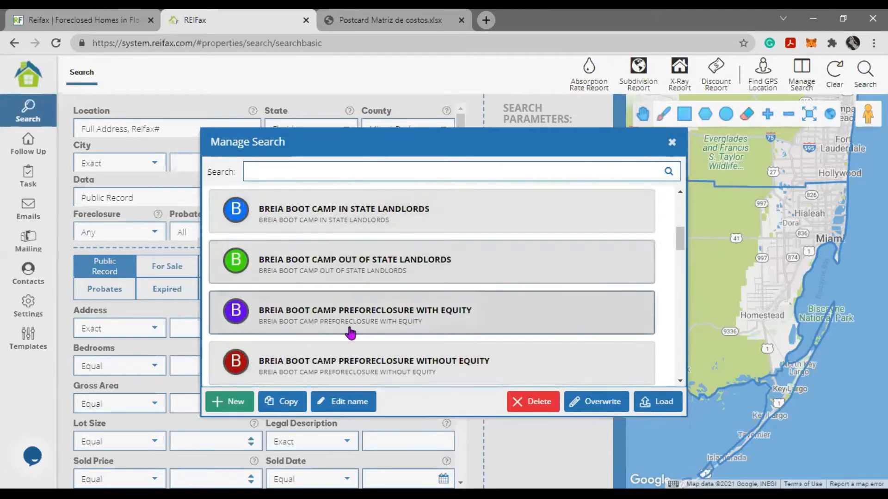
scroll(351, 332, down, 2)
scroll(352, 332, down, 2)
scroll(351, 332, down, 4)
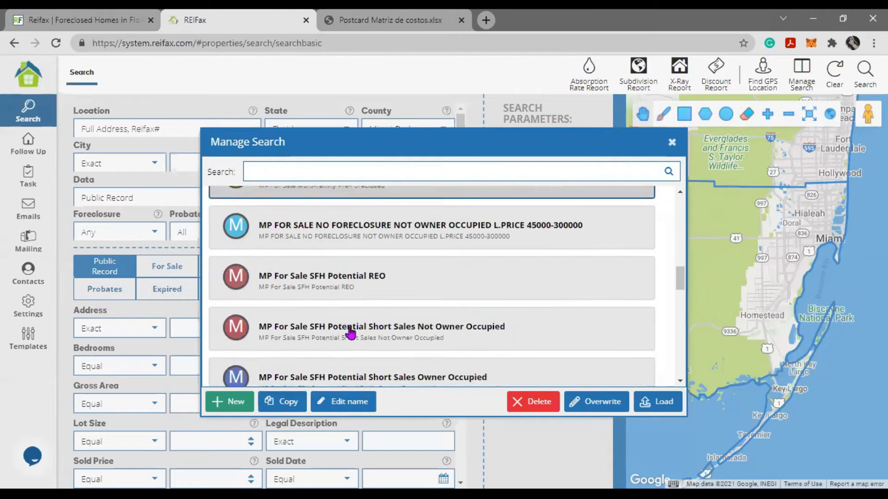
scroll(279, 321, down, 4)
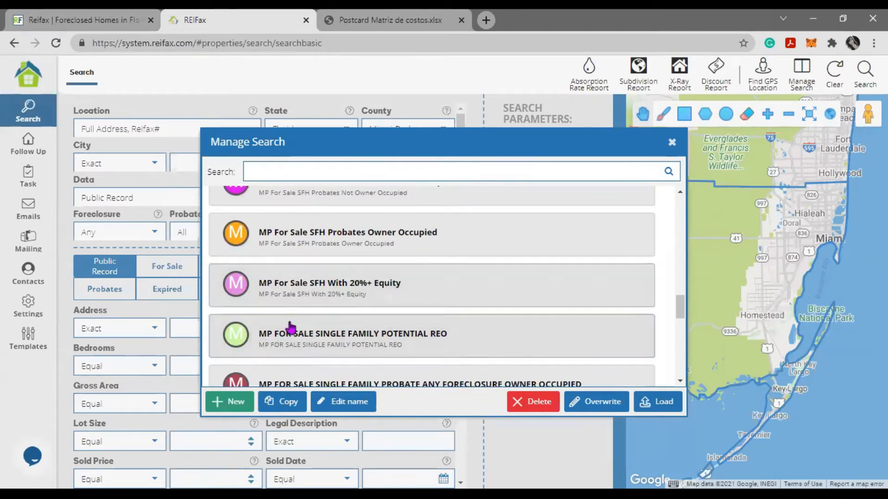
scroll(360, 354, up, 1)
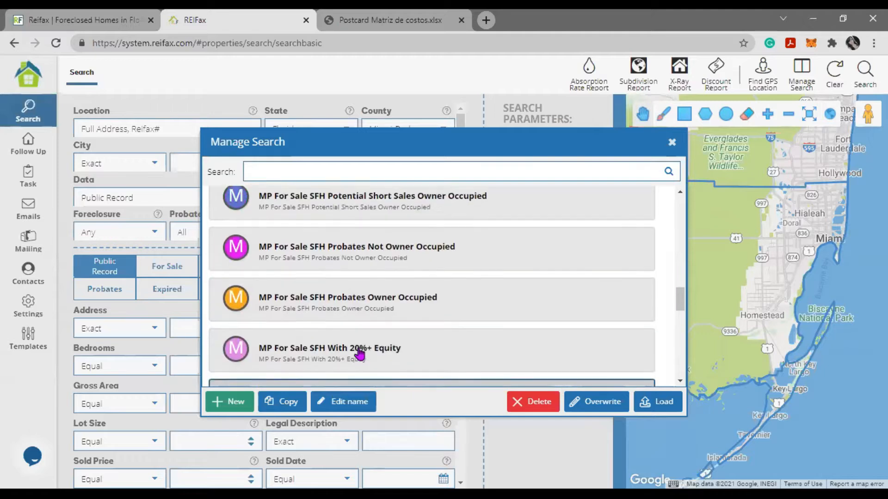
Step: Filter the saved searches by "probate"
click(303, 172)
text(prob)
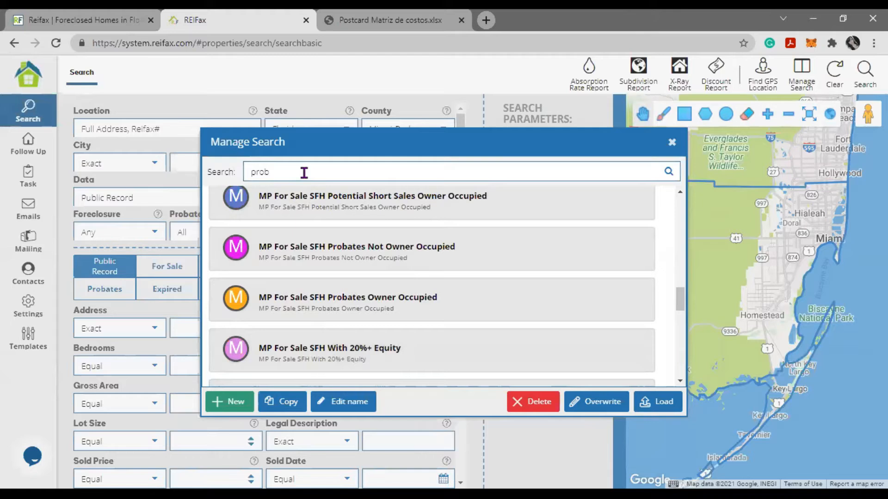
text(ate)
click(669, 173)
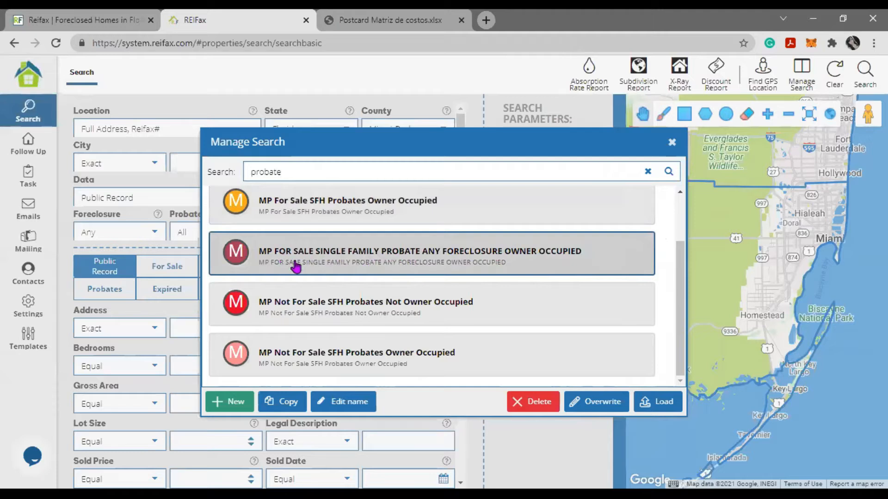
Step: Load the saved search "MP Not For Sale SFH Probates Not Owner Occupied" into the property search form
click(430, 311)
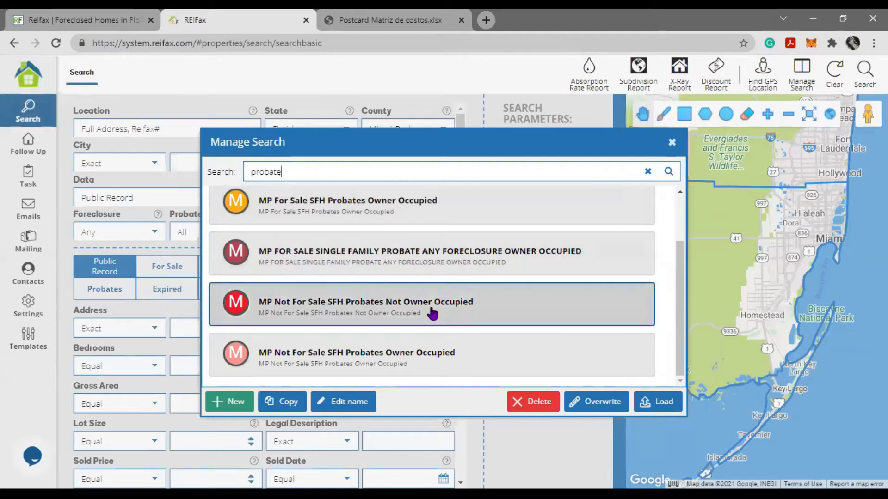
click(285, 260)
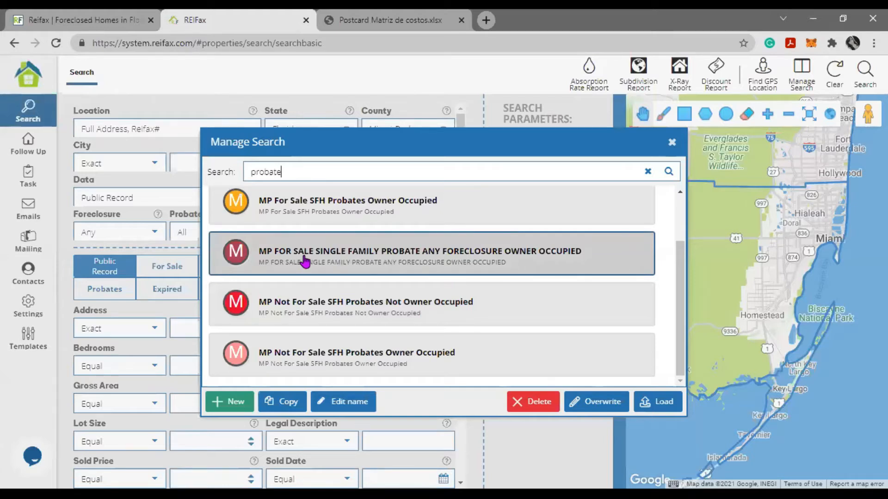
click(287, 303)
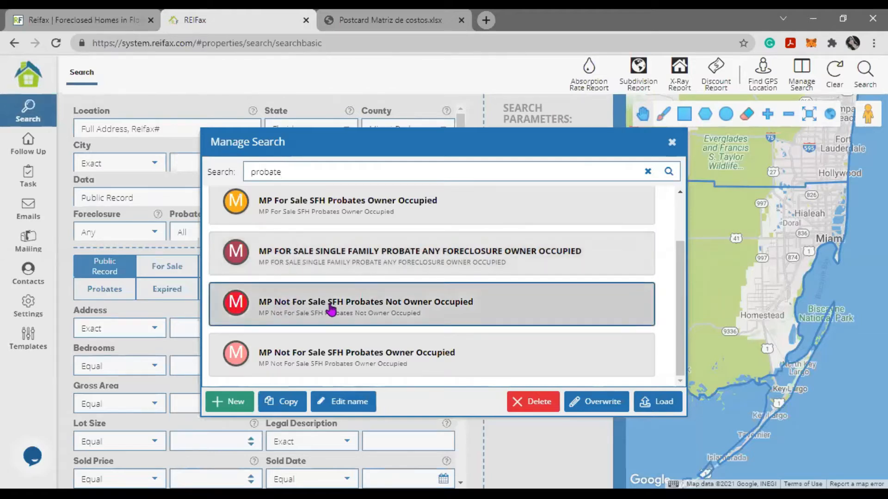
click(294, 341)
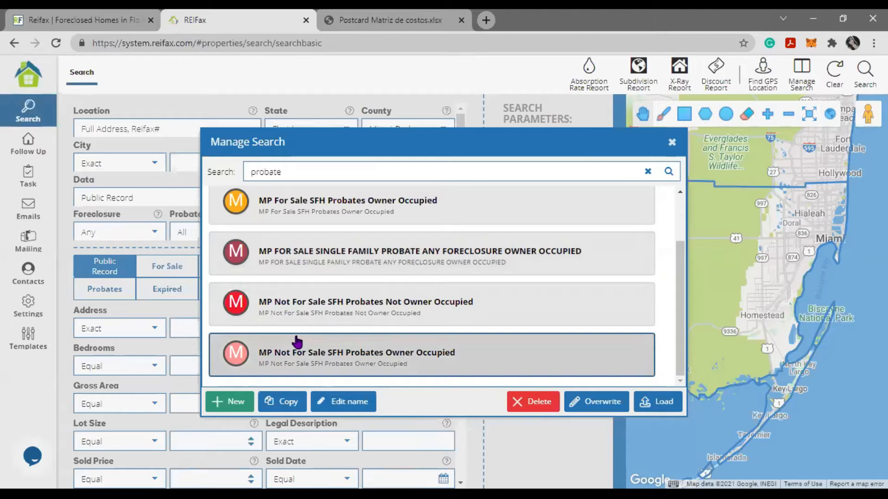
click(298, 321)
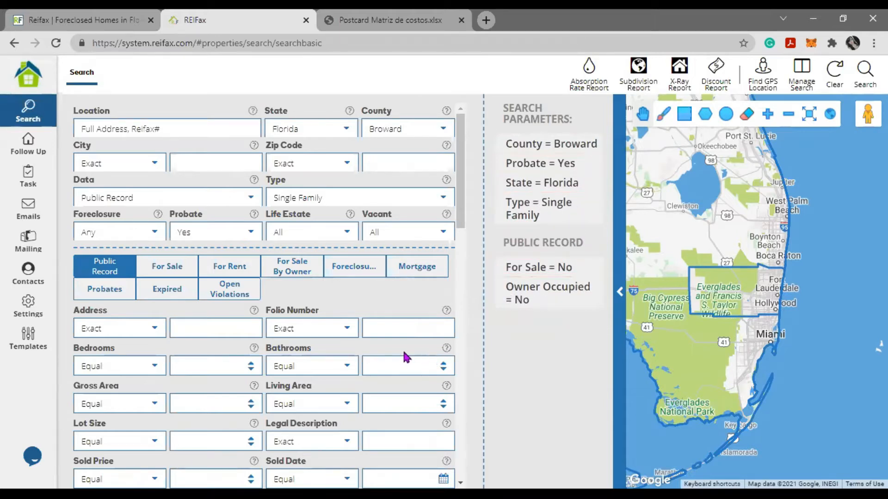
Step: Set both the For Rent and the Real Estate Agent criteria to No in the public record filters
scroll(215, 337, down, 5)
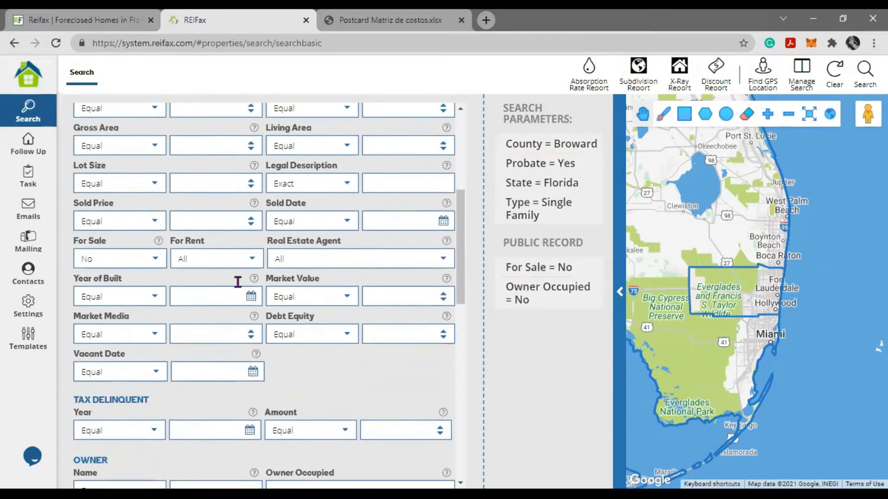
click(254, 262)
click(222, 317)
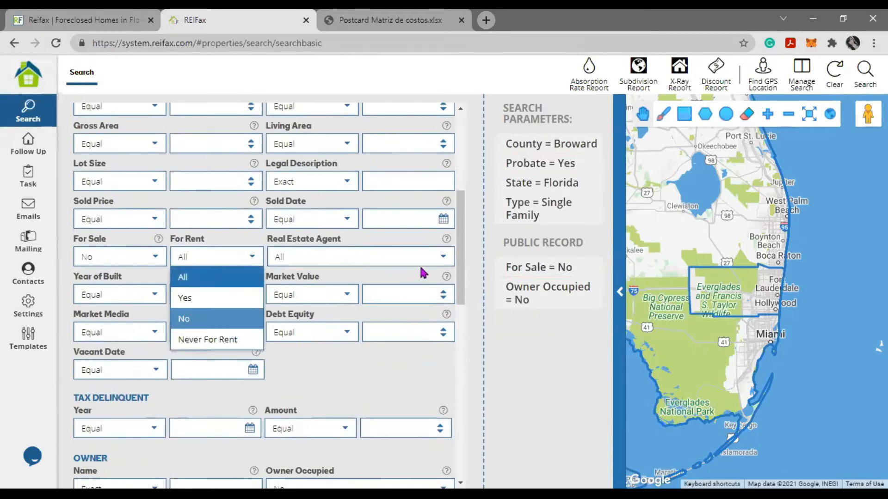
click(446, 261)
click(290, 319)
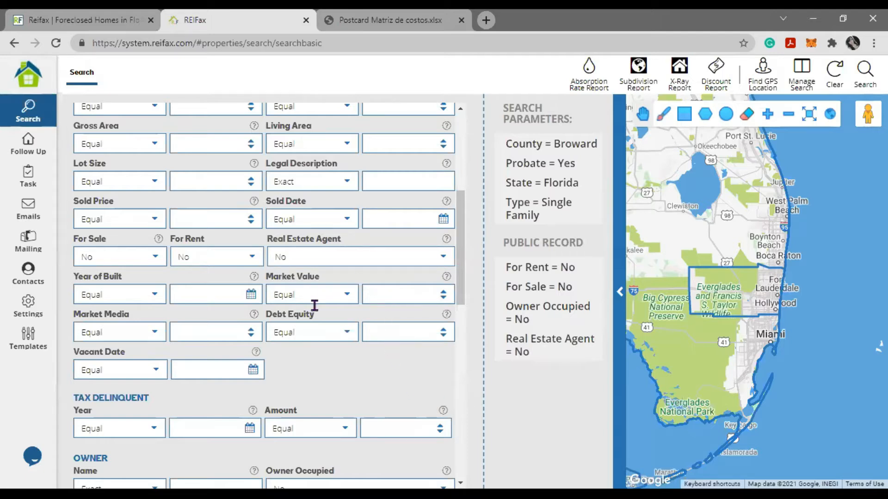
Step: Limit the Market Value criterion to between 50000 and 400000
click(350, 294)
key(Return)
click(347, 296)
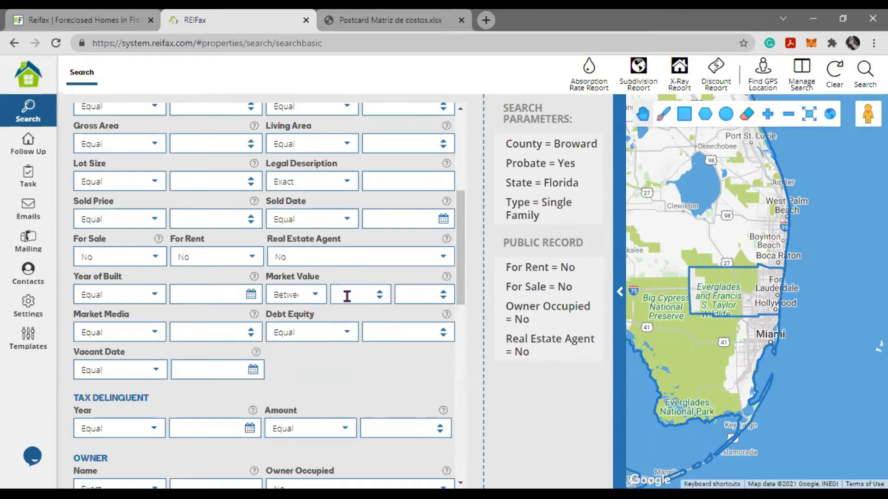
text(50000)
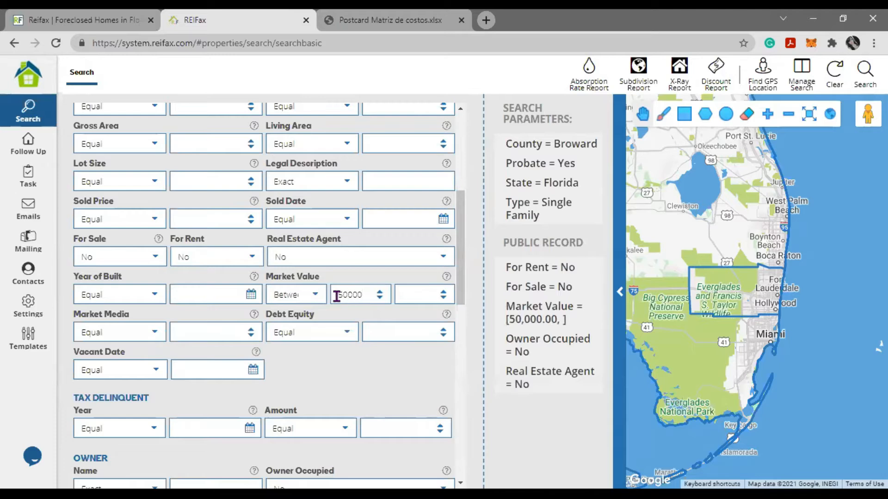
click(411, 293)
text(400000)
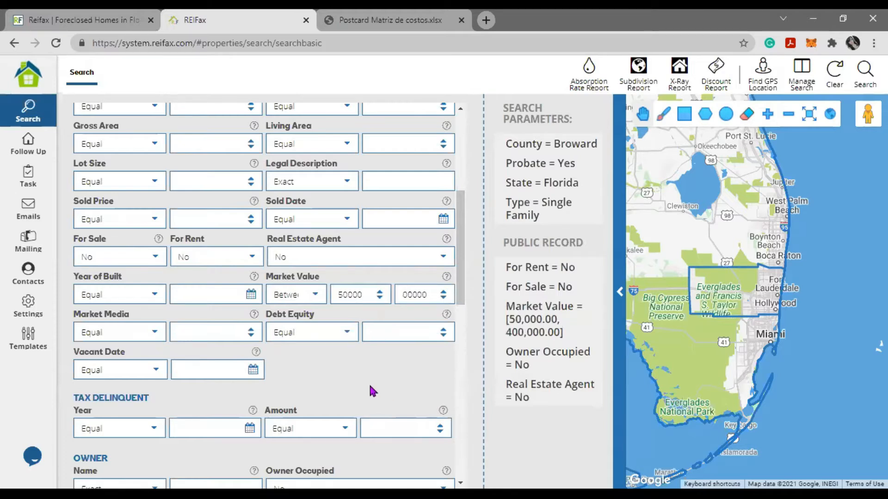
Step: Try an owner State criterion of Not Contains "fl" and clear its value again
scroll(369, 384, down, 4)
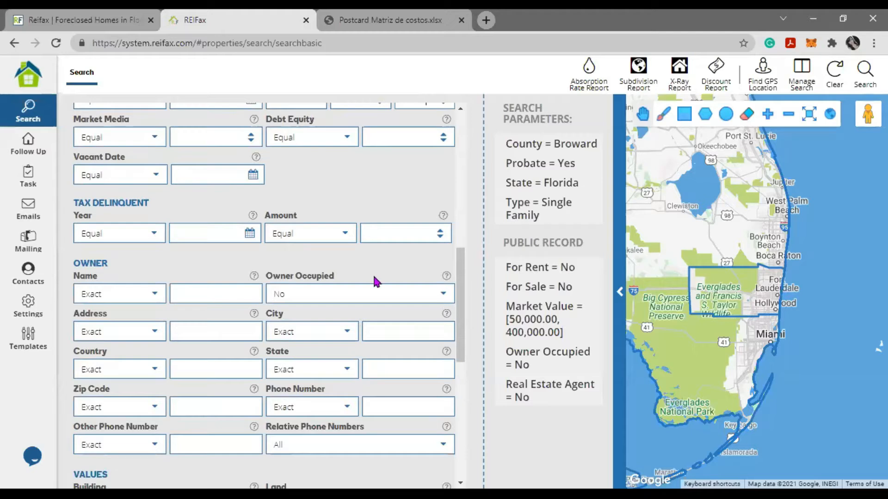
click(344, 376)
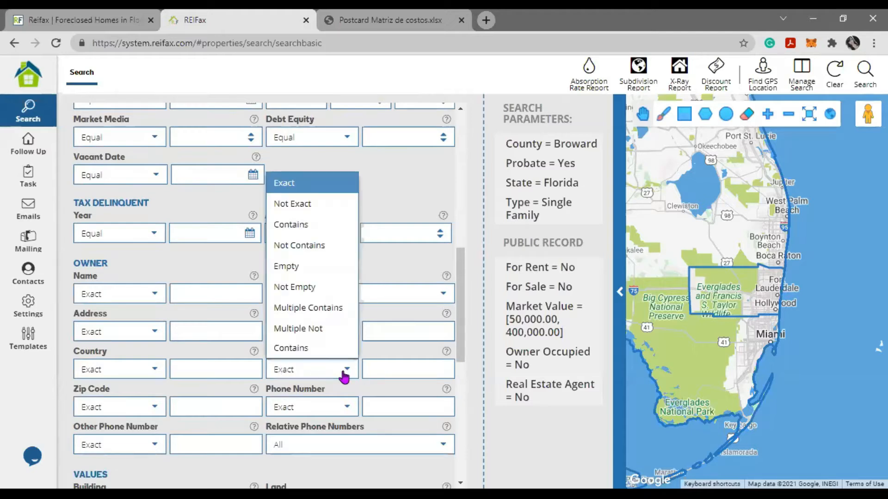
click(311, 249)
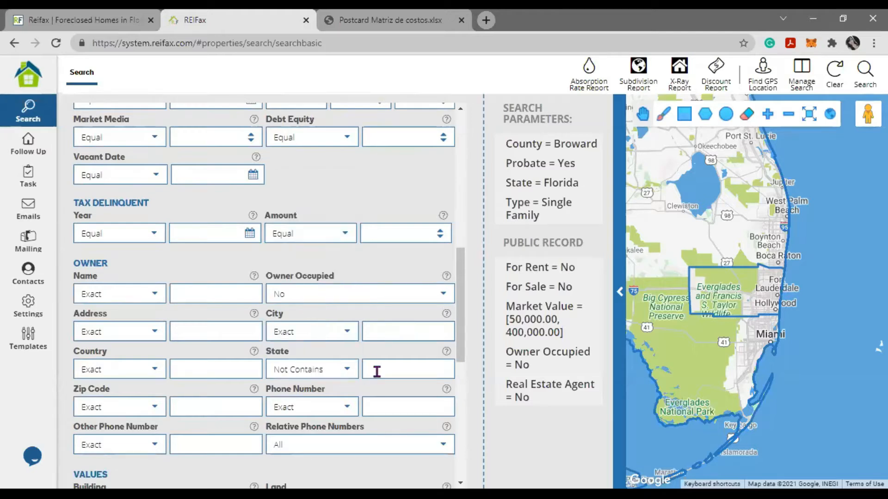
click(377, 372)
text(fl)
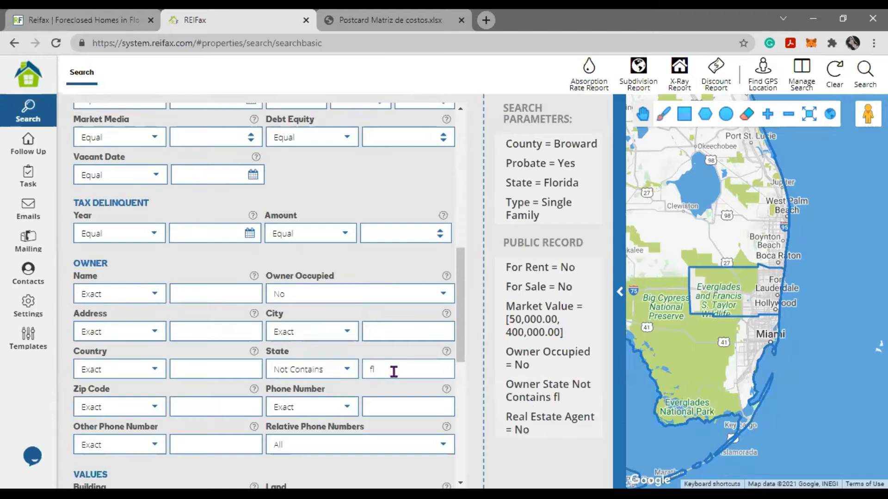
key(BackSpace)
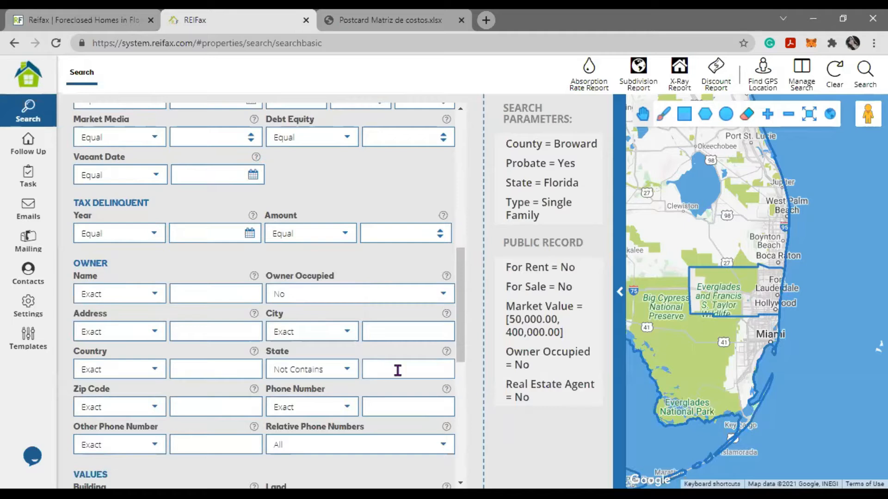
scroll(395, 367, down, 4)
scroll(388, 353, up, 10)
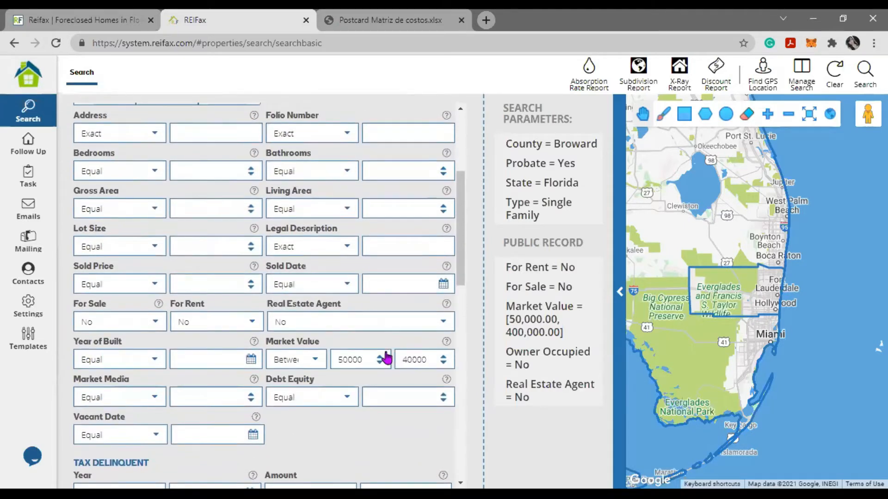
scroll(407, 342, up, 2)
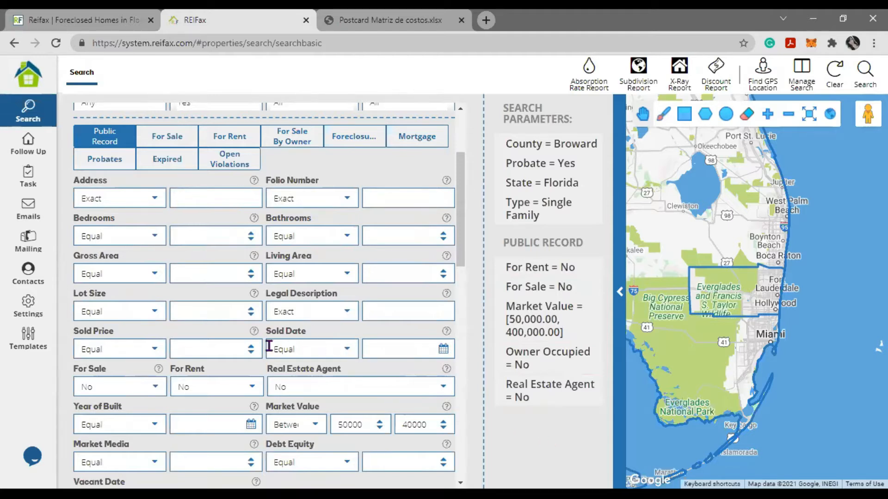
Step: Set the public record Sold Date criterion to Equal or Less than 01/01/2018
click(347, 351)
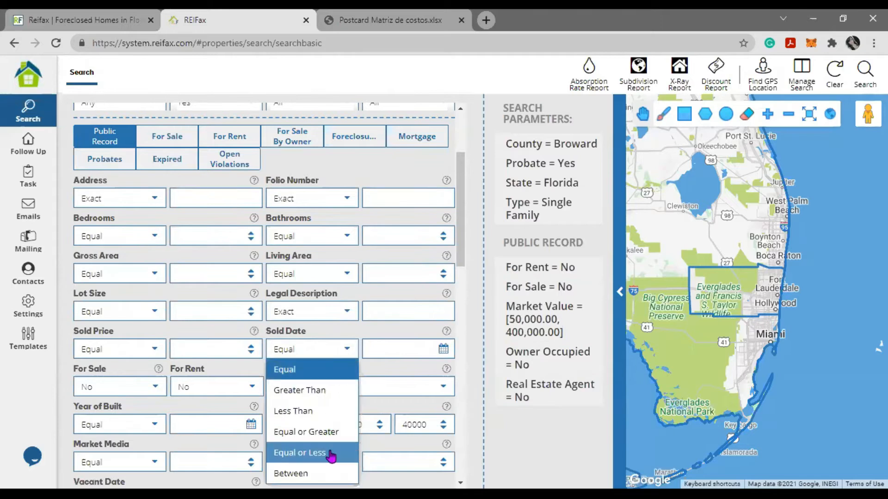
click(331, 456)
click(441, 353)
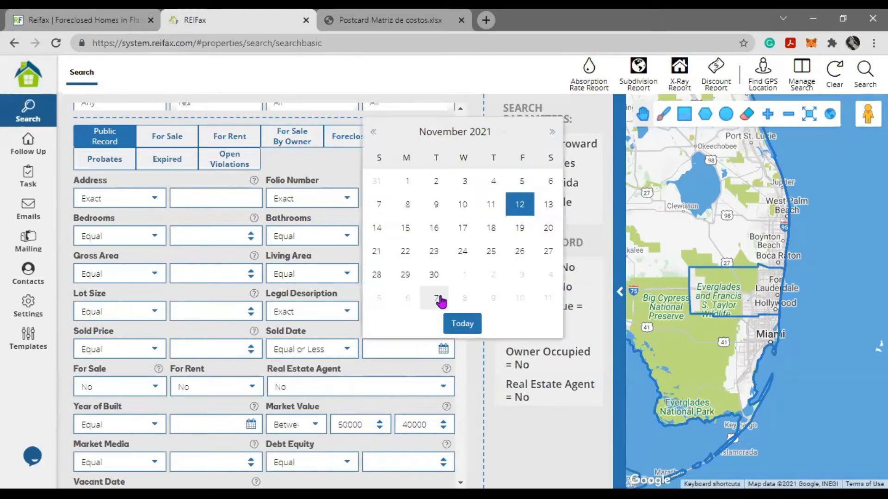
click(470, 134)
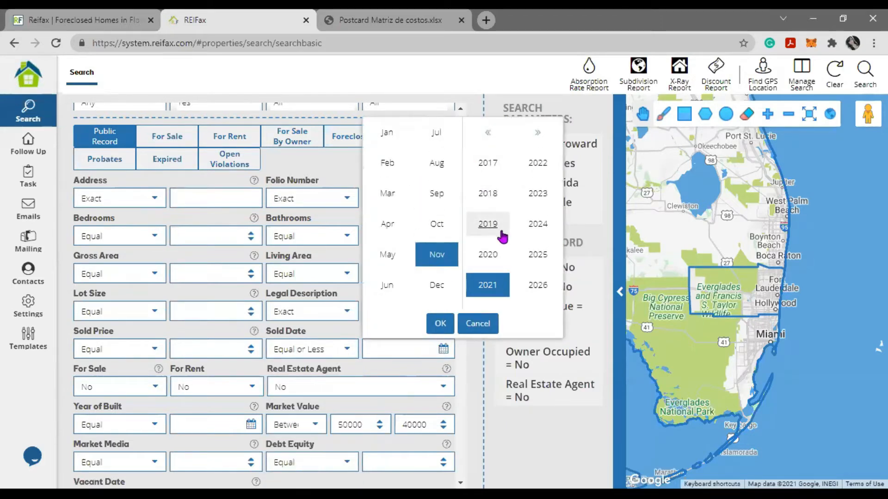
click(495, 196)
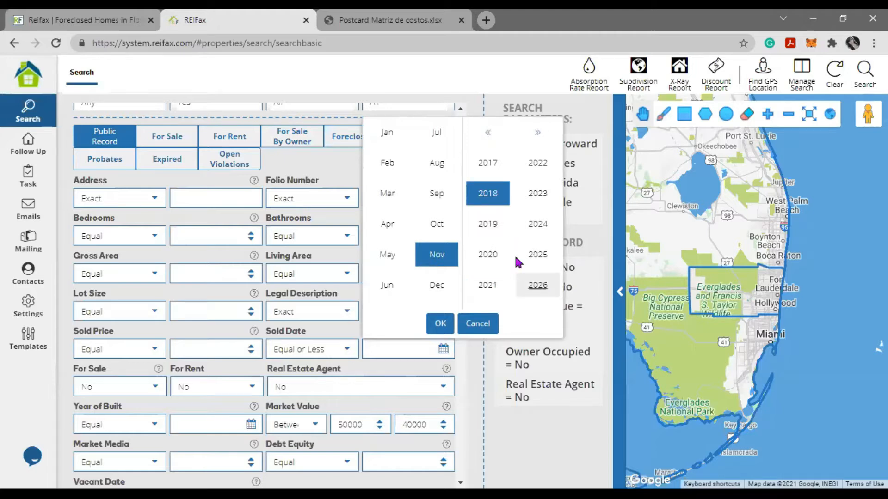
click(387, 134)
click(440, 326)
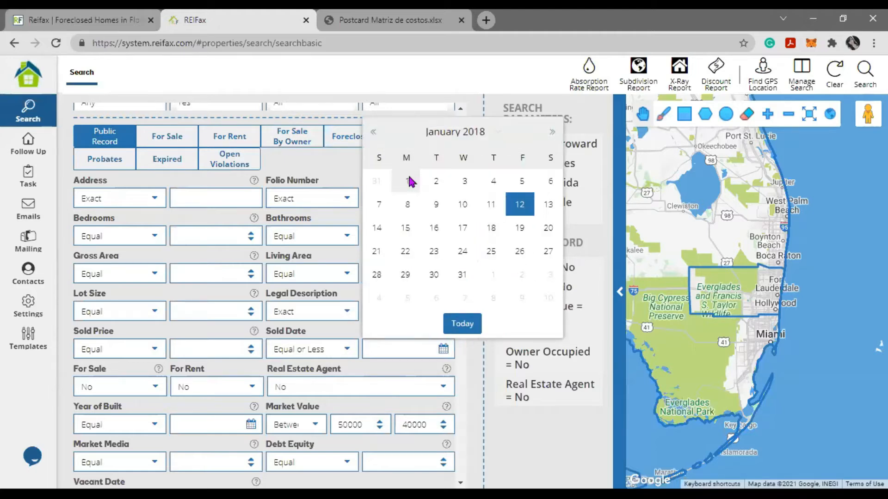
click(408, 181)
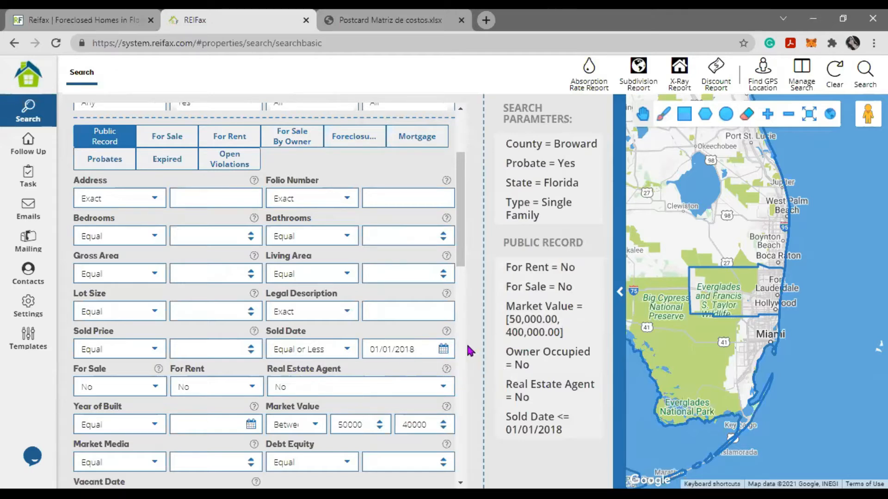
Step: Set the Published Date criterion in the Probates filters to Equal or Greater than 11/01/2020
scroll(365, 307, up, 3)
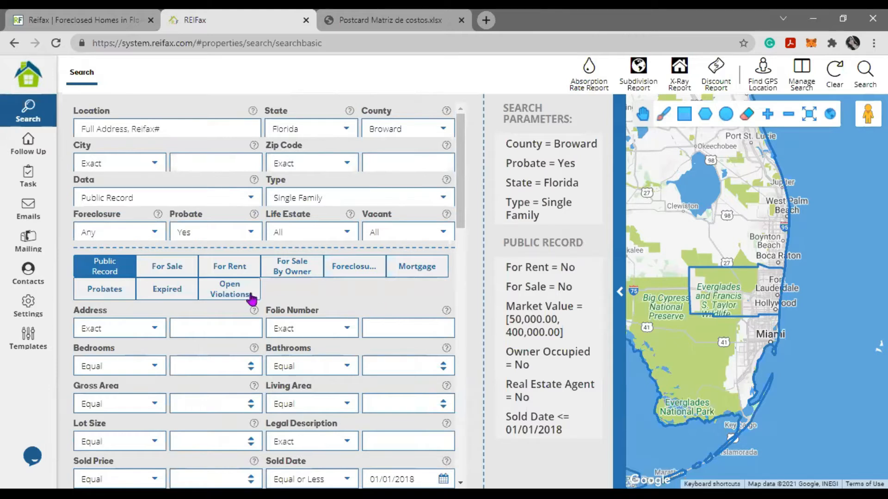
click(111, 292)
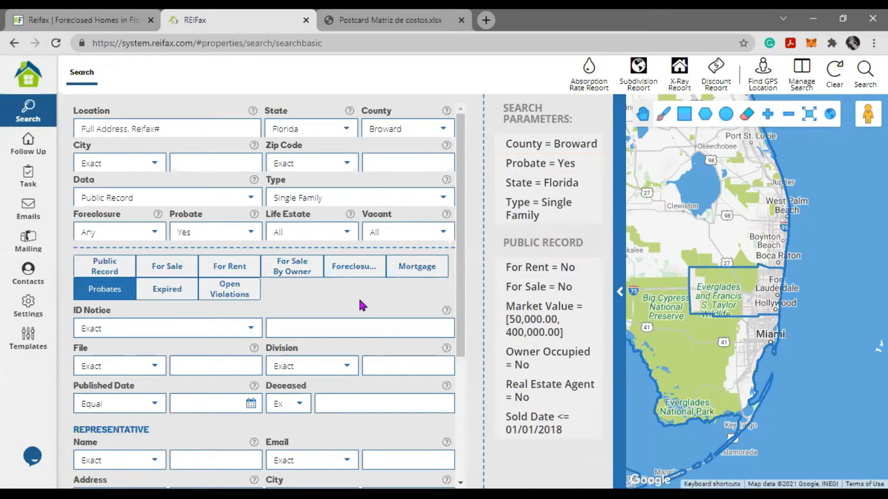
click(156, 404)
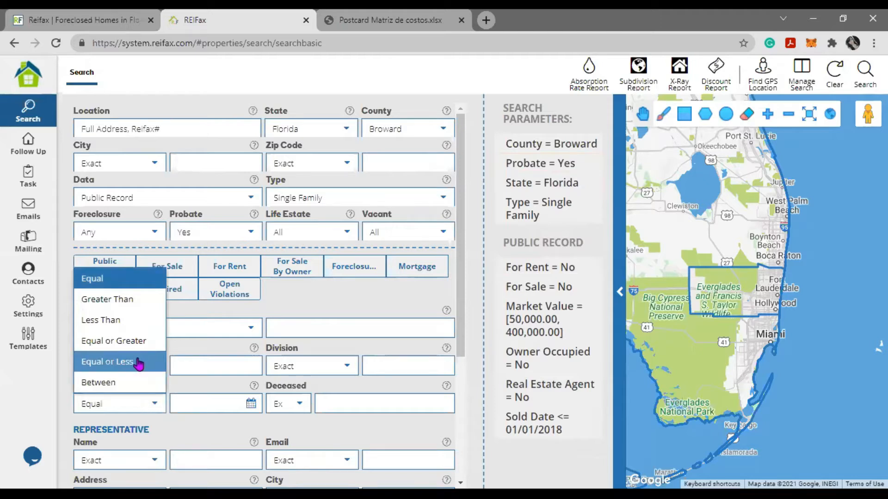
click(141, 342)
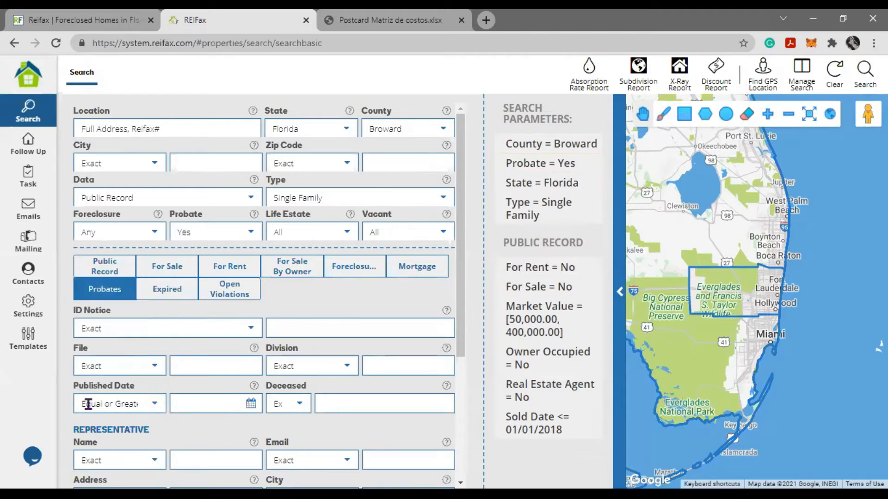
click(238, 403)
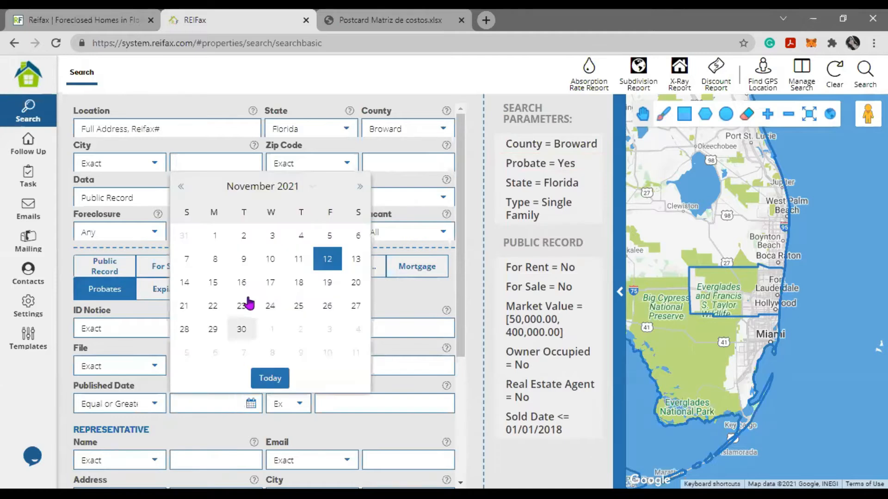
click(261, 201)
click(294, 310)
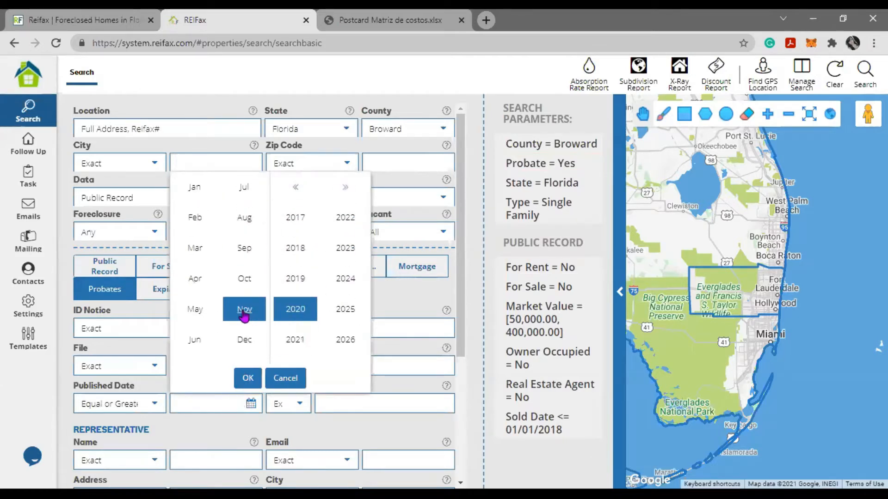
click(247, 378)
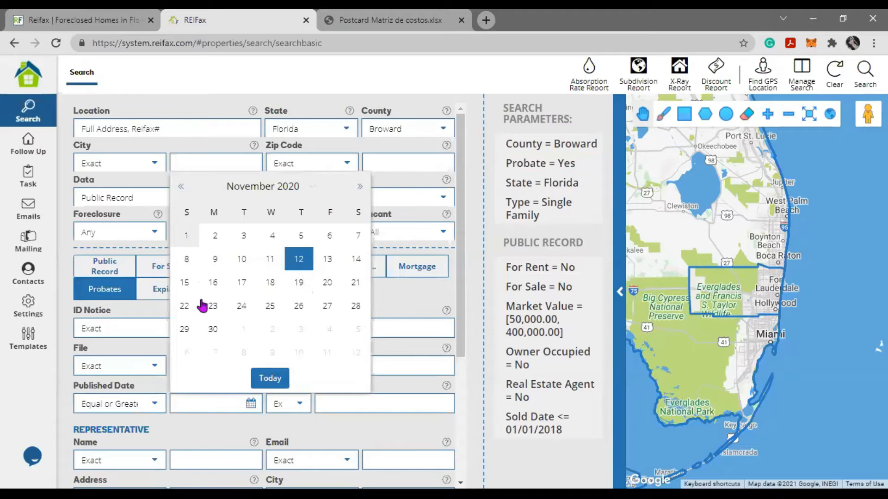
click(187, 236)
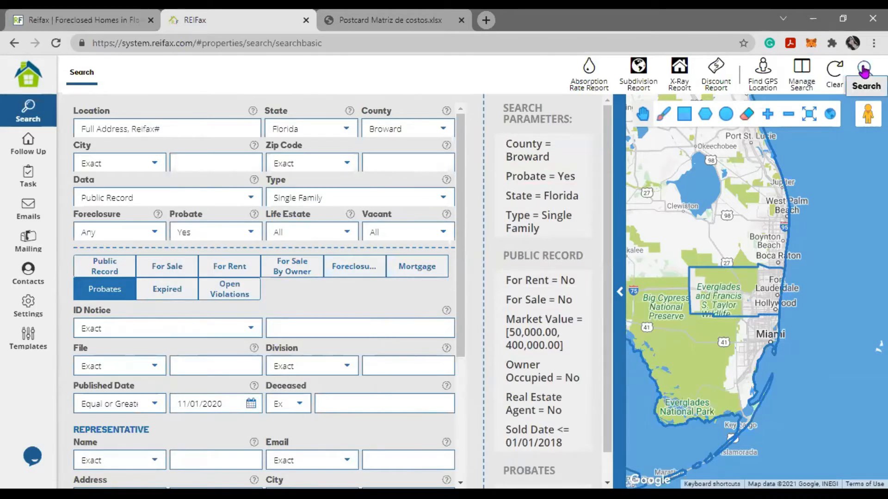
Step: Save the current criteria as a new search with "webinar nov 12th" as both its name and description
mouse_move(564, 466)
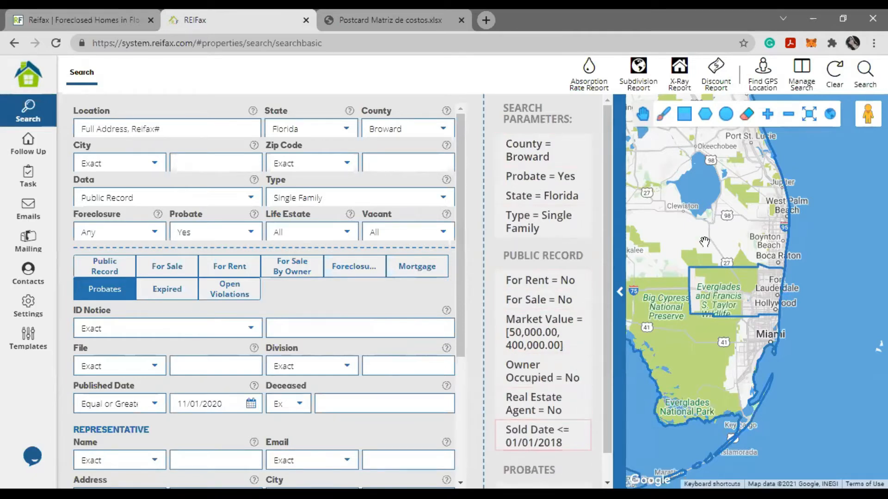
click(801, 83)
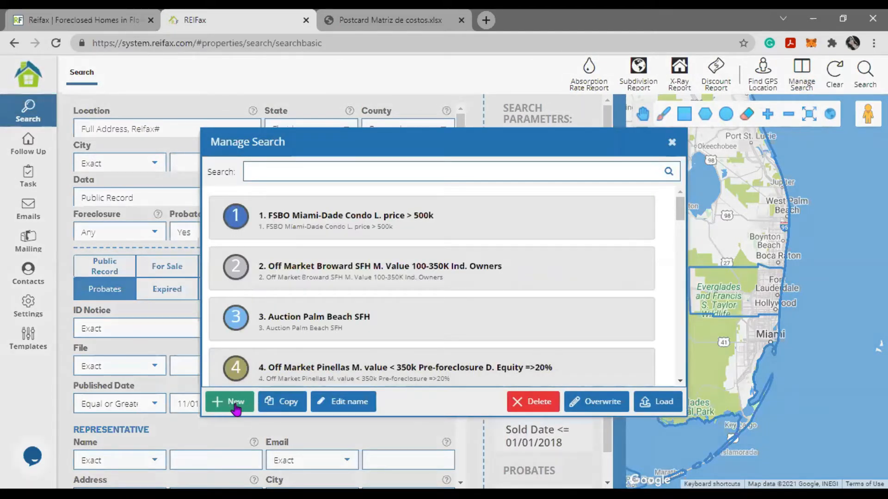
click(234, 405)
text(webinar nov 12th)
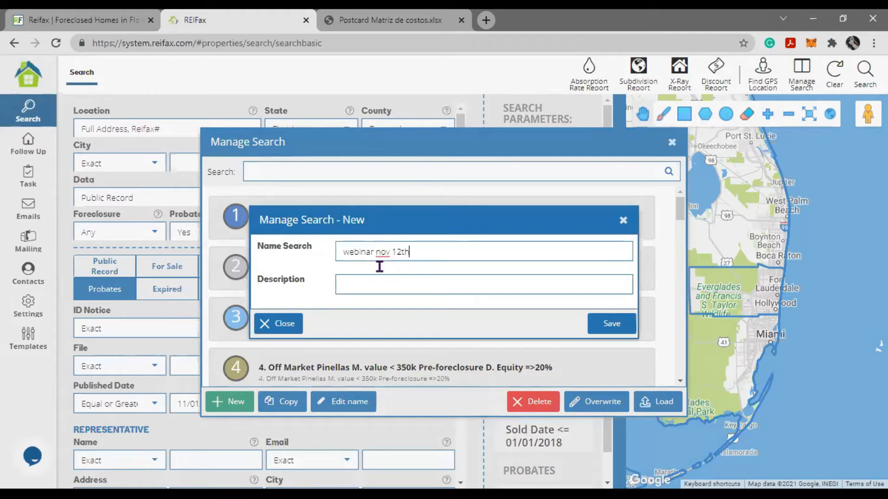
key(ctrl+a)
key(ctrl+c)
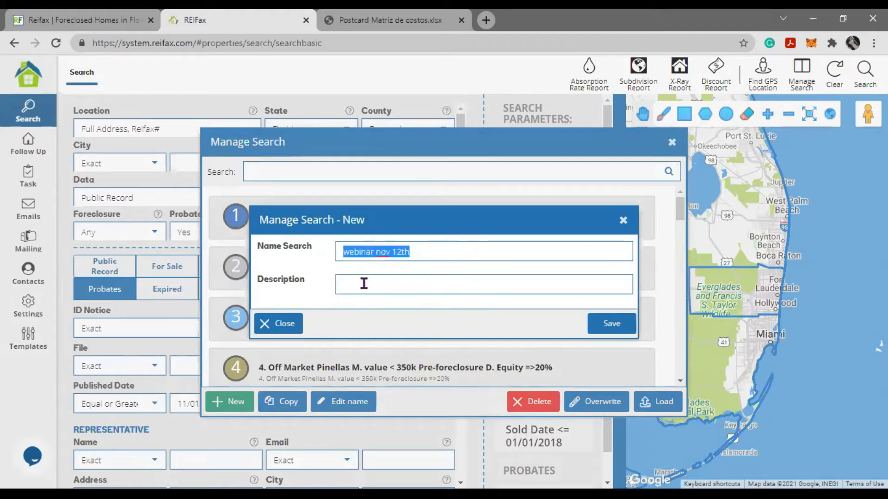
click(363, 282)
key(ctrl+v)
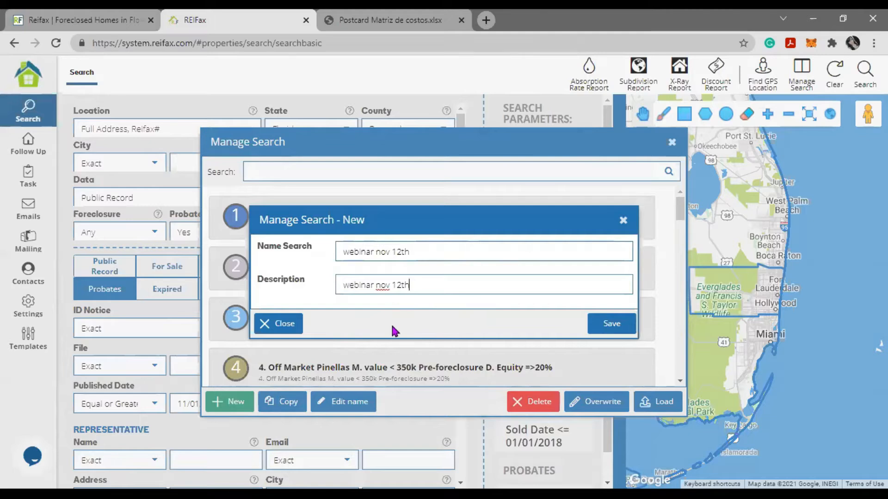
click(616, 326)
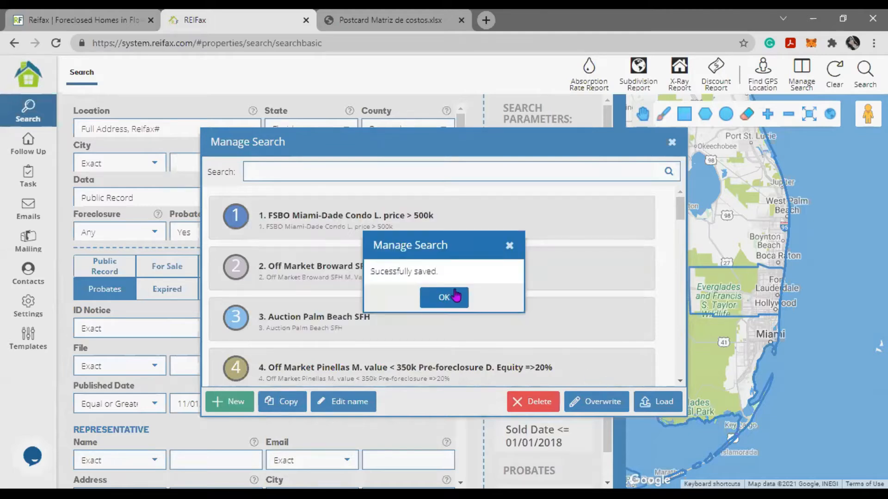
click(451, 297)
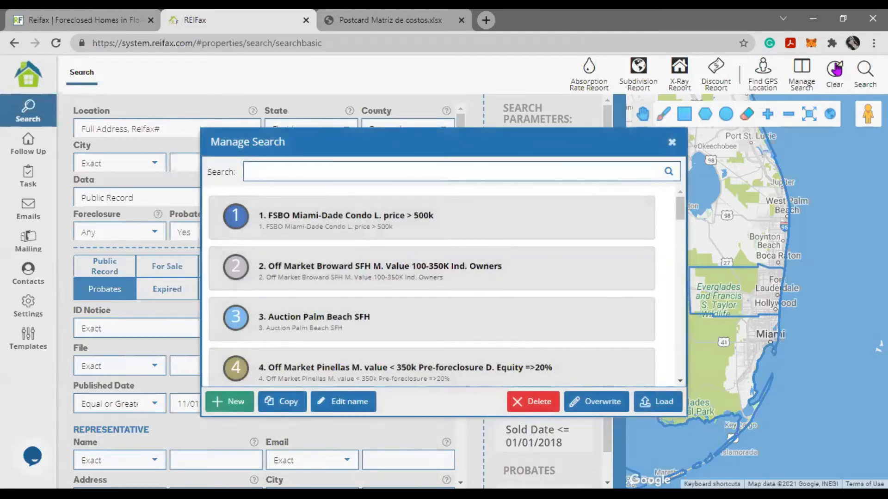
Step: Clear the search form and load the saved search "webinar nov 12th" back into it
click(834, 70)
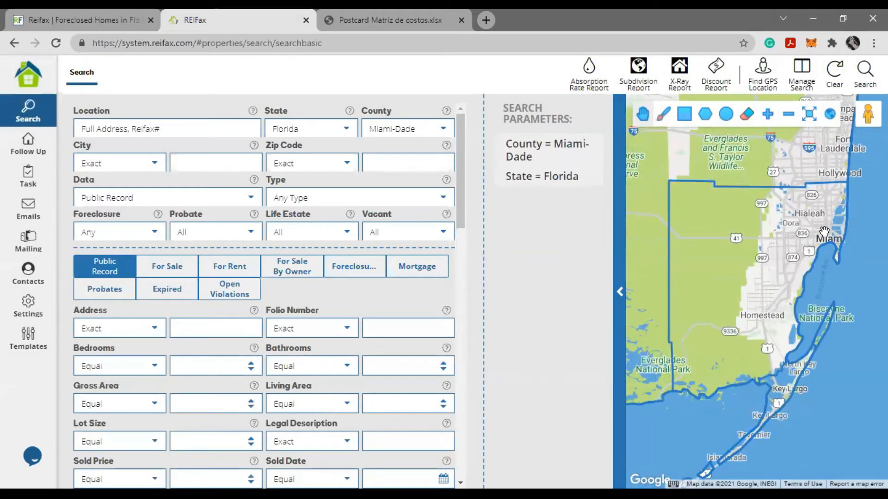
click(807, 85)
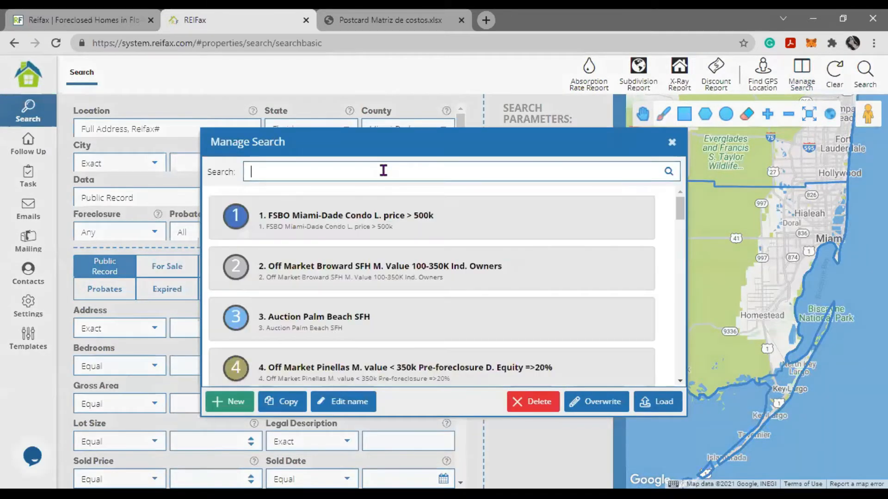
text(webinar)
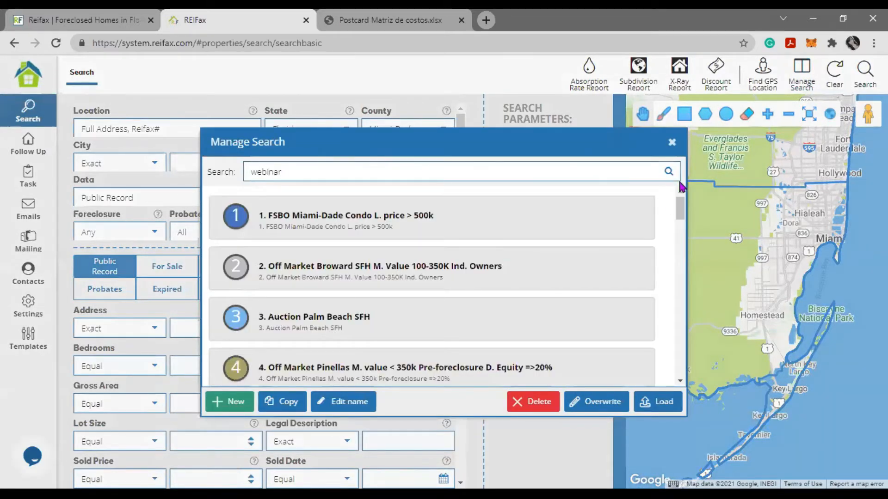
click(668, 172)
click(332, 286)
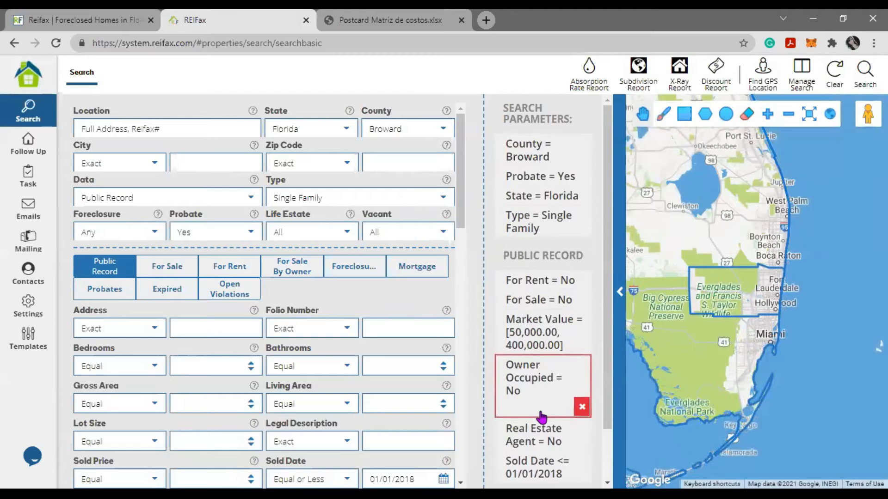
Step: Run the property search and check the total number of properties in the results
click(865, 71)
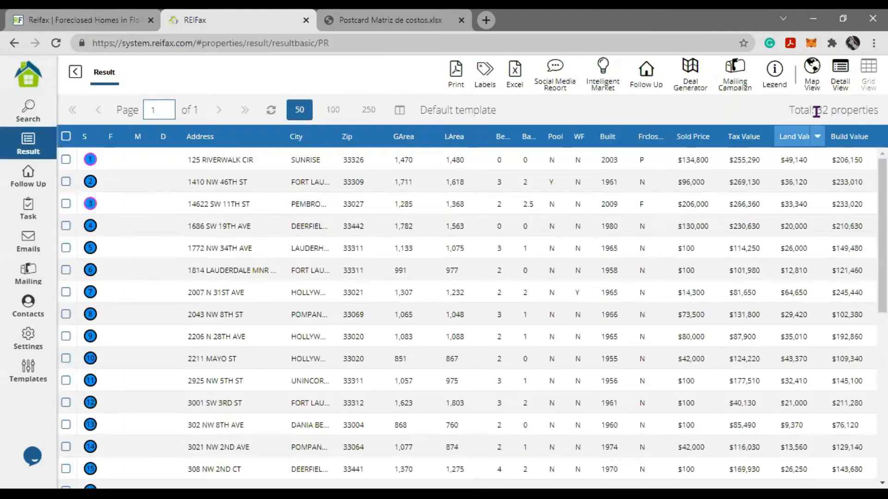
drag(814, 111, 620, 119)
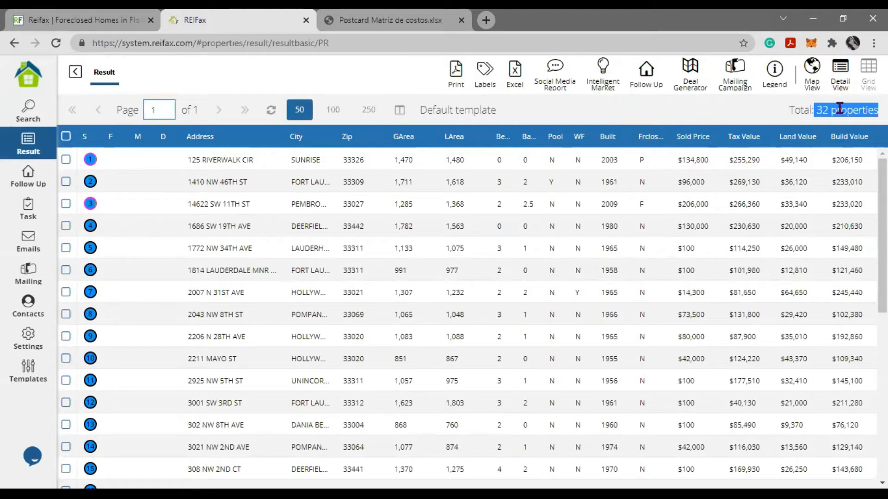
click(691, 112)
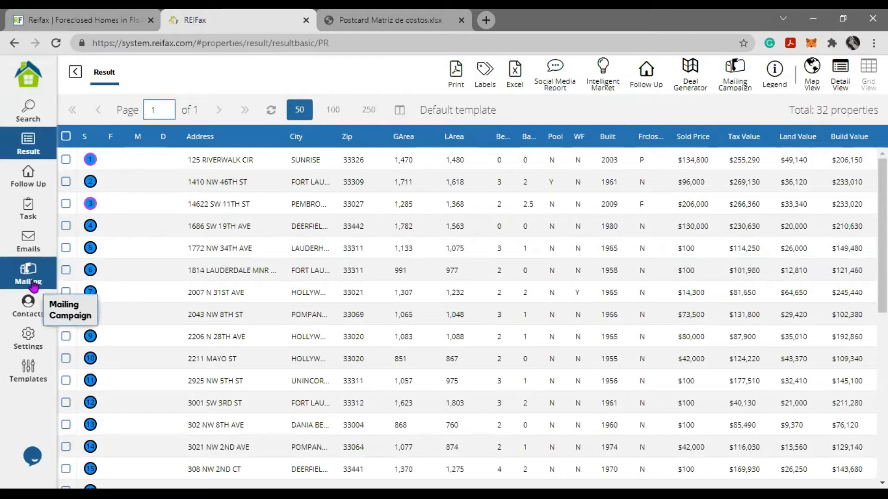
Step: Select all properties in the results and add them to Follow Up with the Prospecting type
click(67, 137)
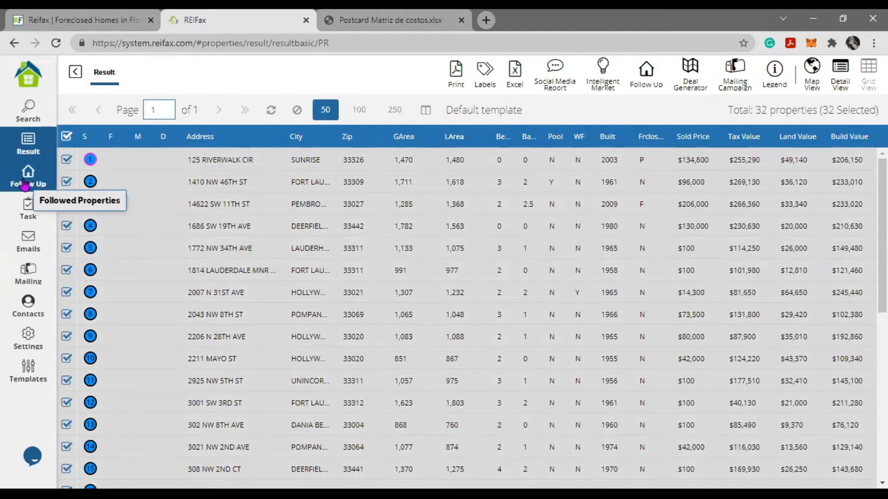
click(646, 80)
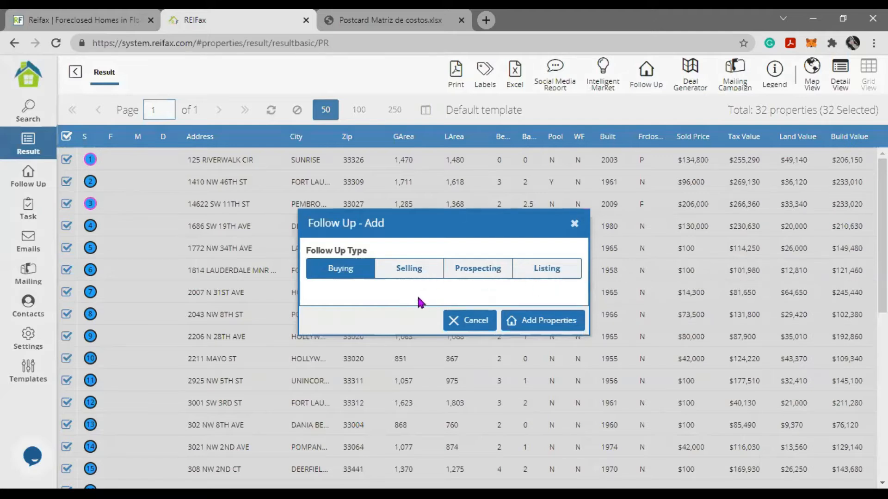
click(478, 270)
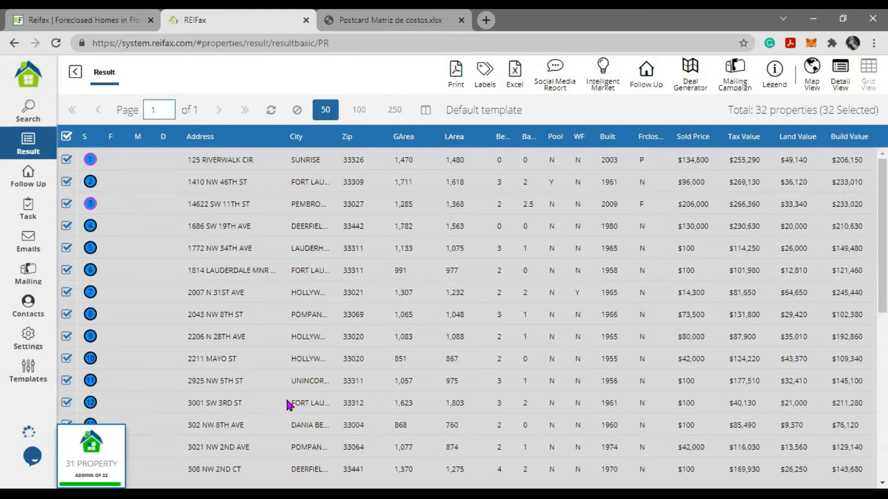
drag(517, 271, 444, 296)
click(443, 298)
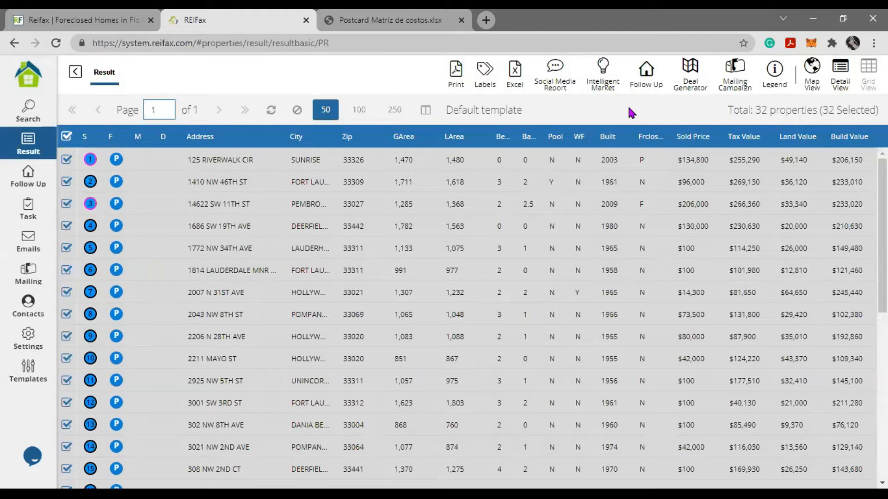
Step: Start adding the selected properties to a mailing campaign and review the existing campaigns available
click(734, 89)
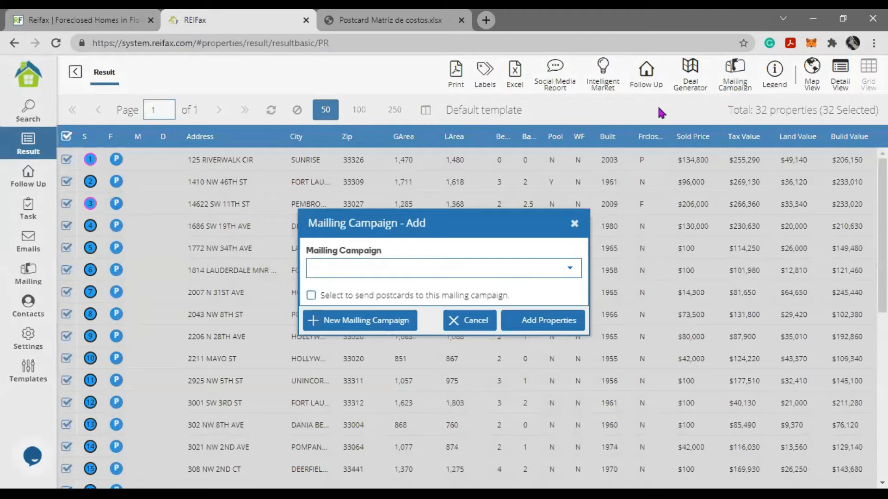
click(356, 272)
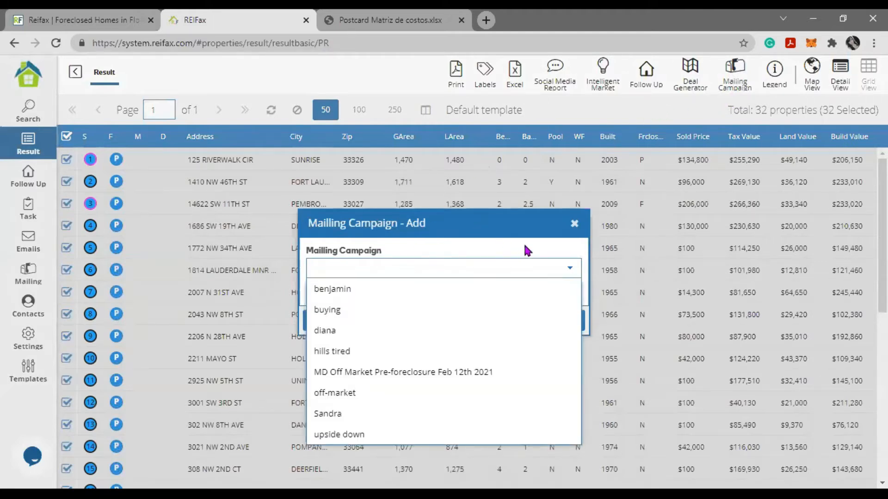
click(574, 271)
click(573, 271)
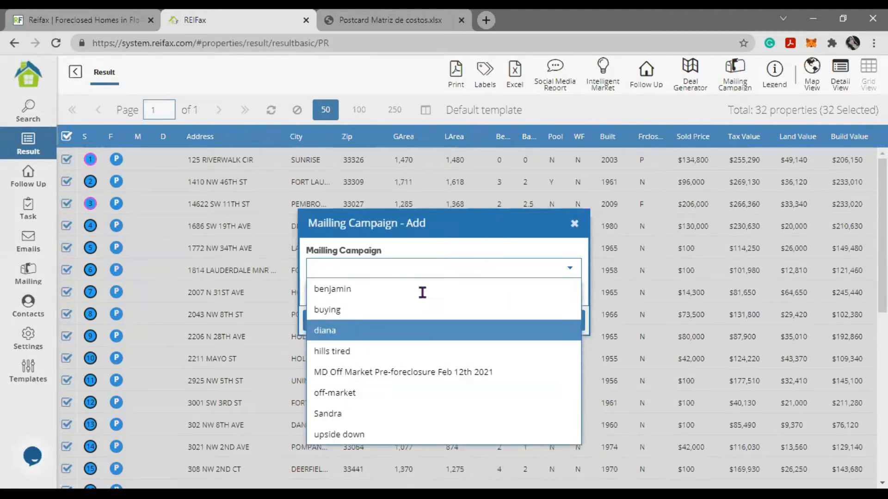
click(584, 245)
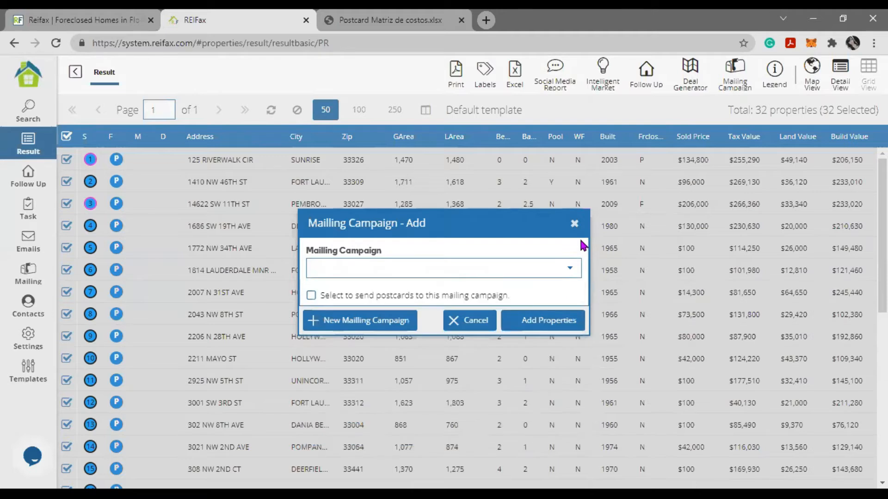
Step: Create a new mailing campaign named "Probates Webinar Nov 12th" and add the selected properties to it
click(334, 322)
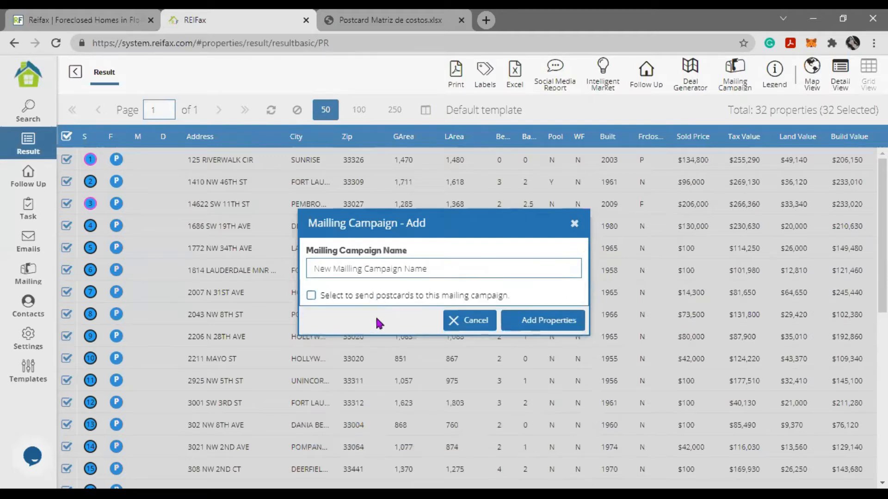
click(405, 268)
text(Porbates Webinar Nov 12th)
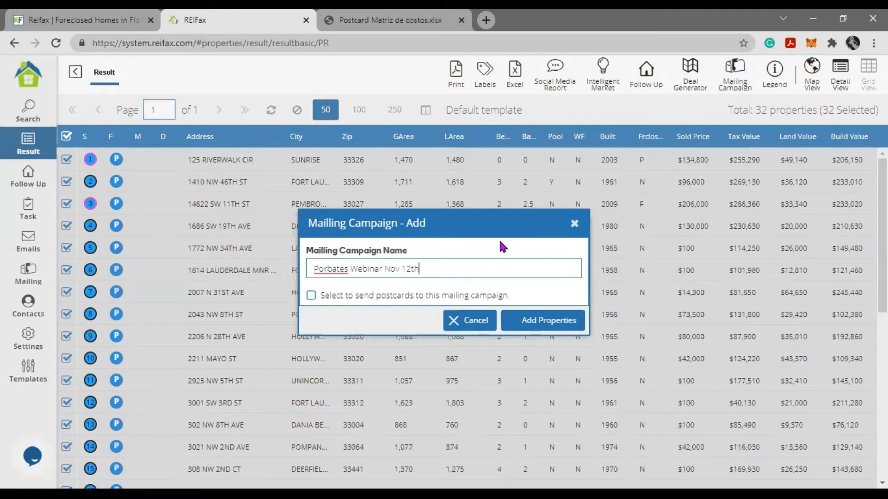
click(323, 267)
key(BackSpace)
text(o)
click(458, 271)
click(548, 323)
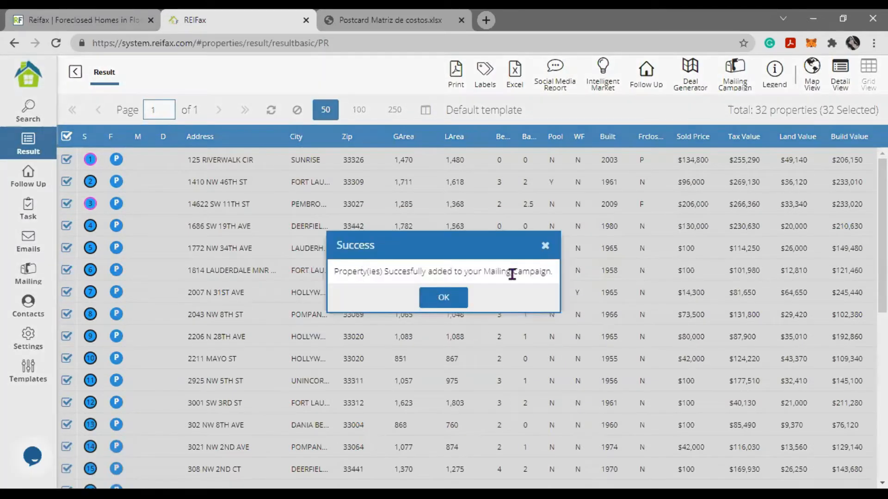
drag(360, 272, 546, 271)
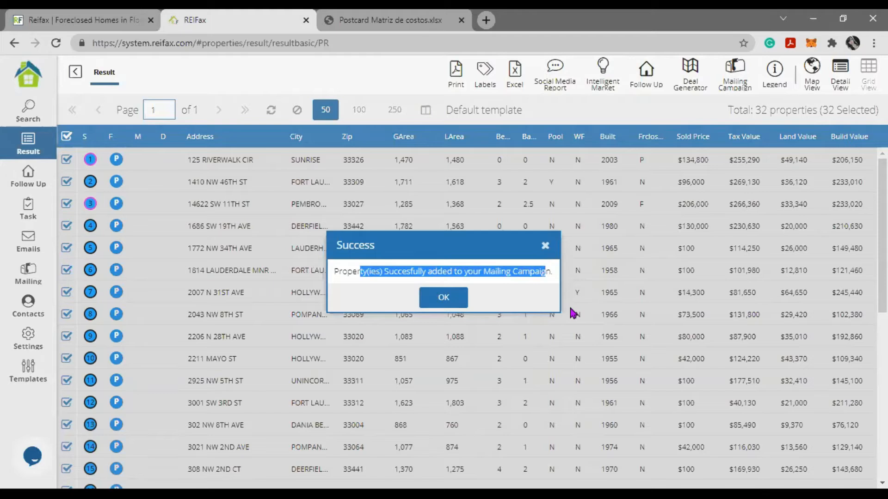
click(452, 298)
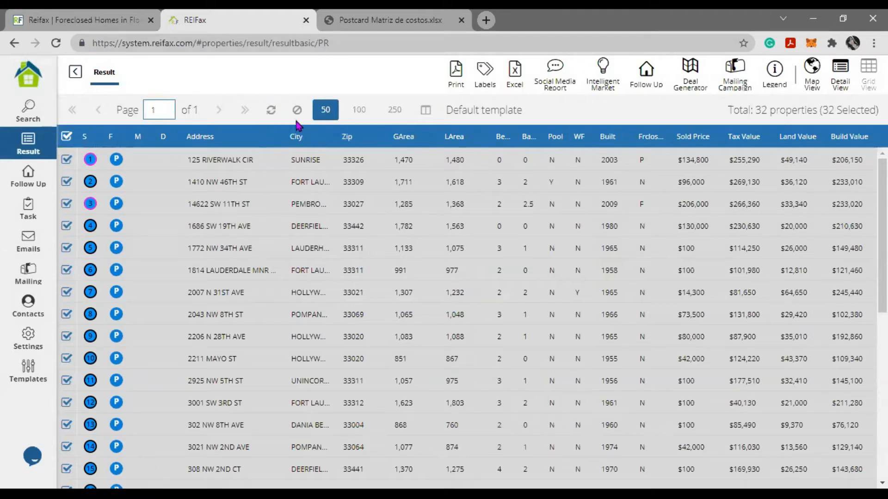
Step: Refresh the results and check the mailing campaign and followed status columns for all the properties
click(272, 111)
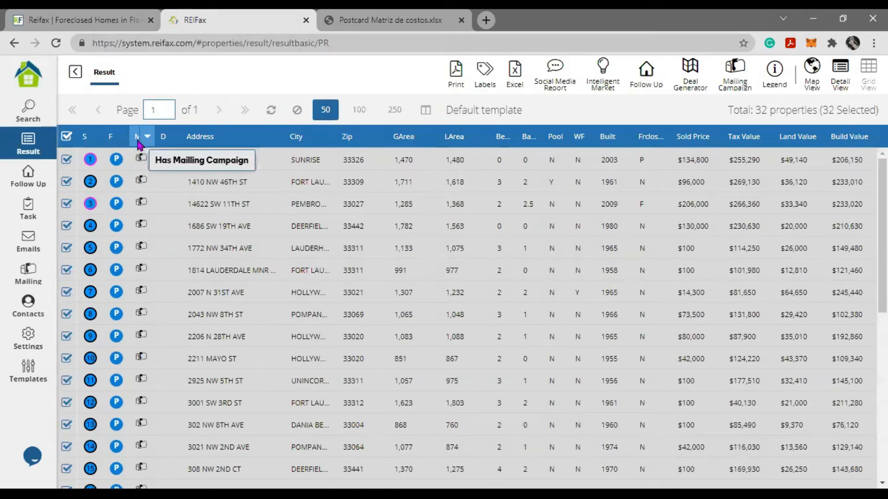
scroll(150, 284, down, 5)
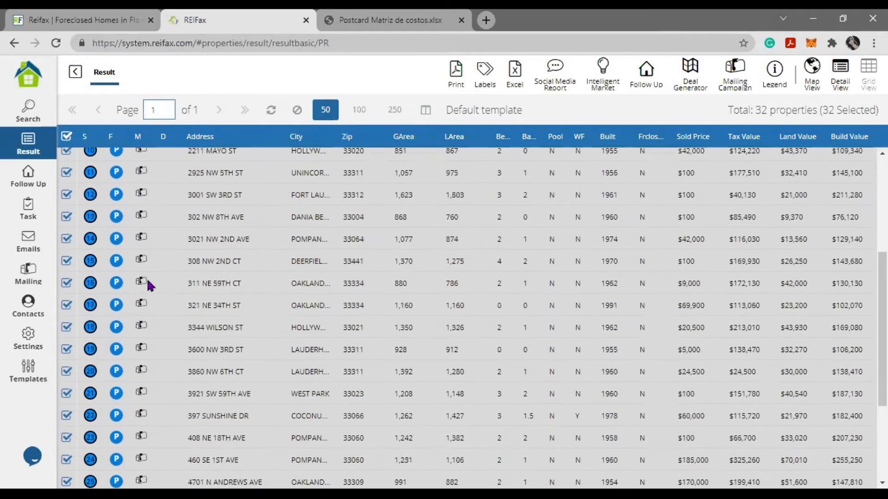
scroll(148, 284, down, 4)
scroll(151, 396, up, 8)
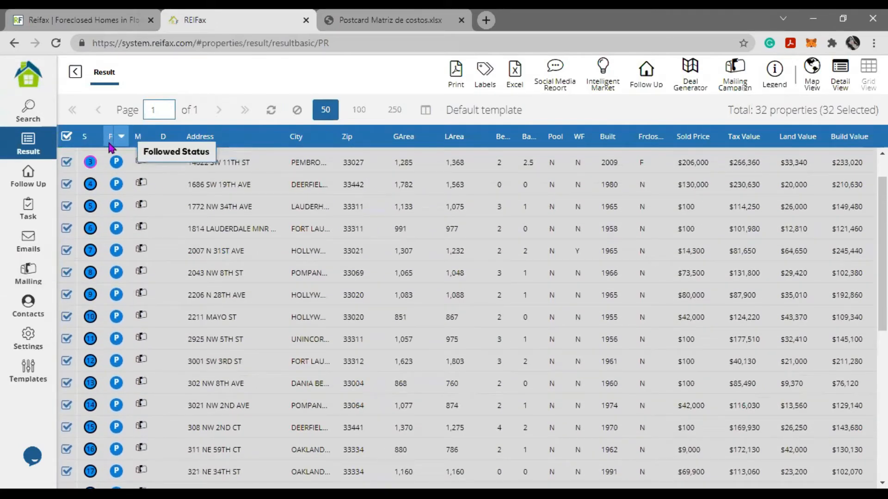
scroll(118, 232, down, 3)
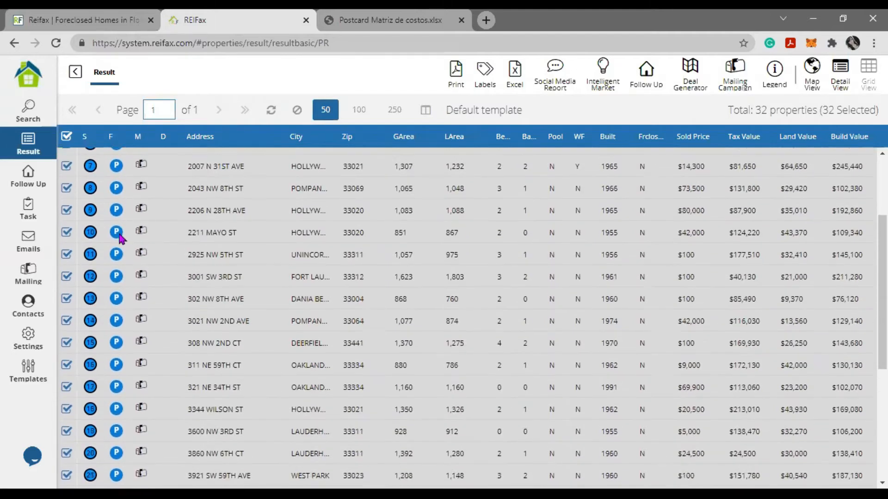
scroll(119, 231, up, 4)
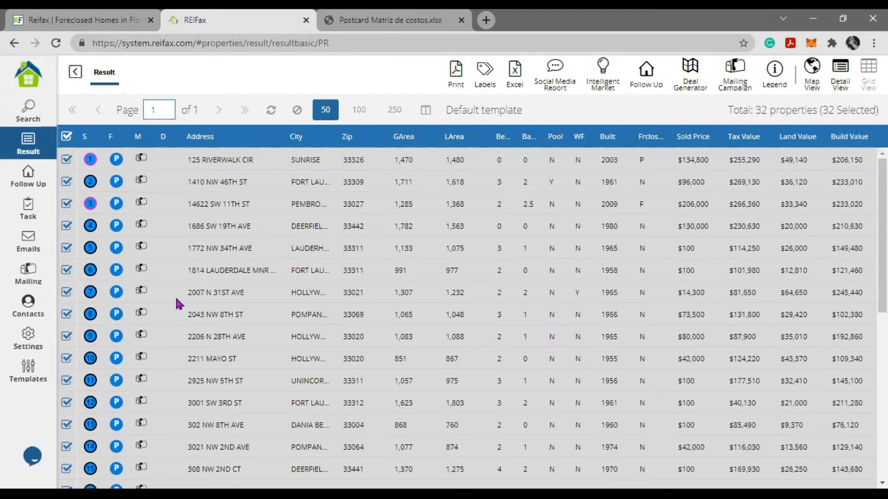
Step: Open the postcard setup for the "Probates Webinar Nov 12th" mailing campaign and review the available sizes and templates
click(27, 276)
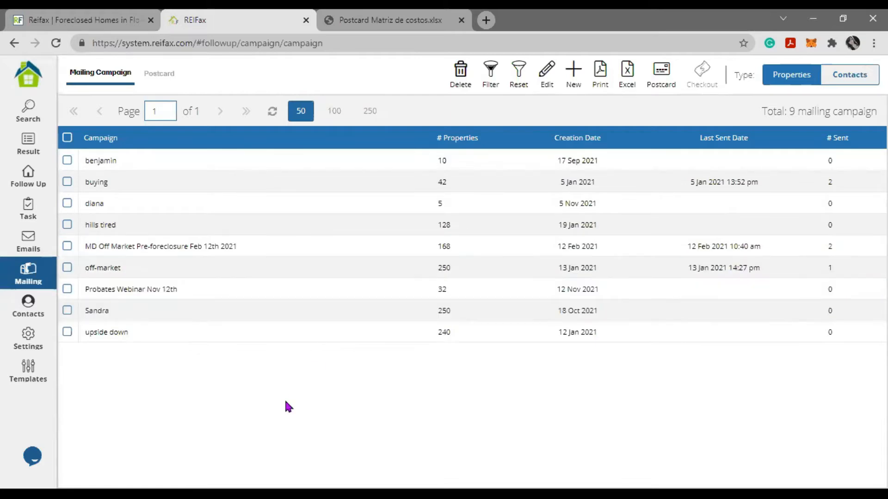
click(68, 290)
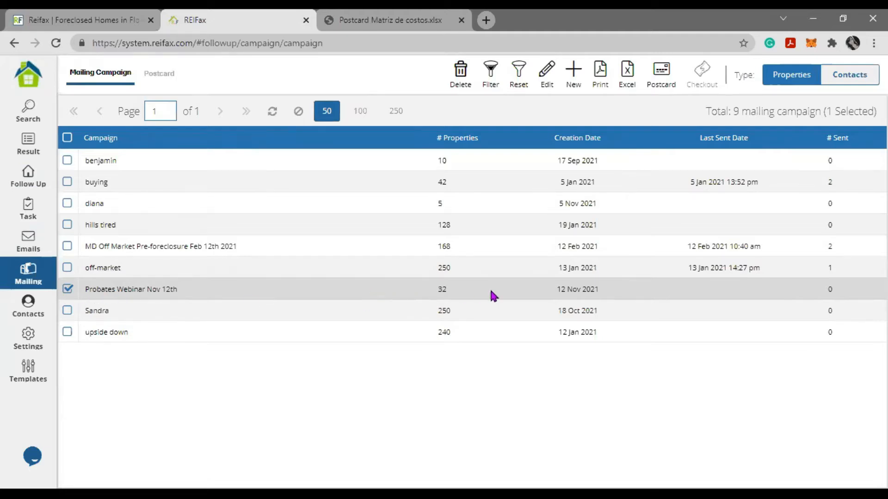
click(659, 75)
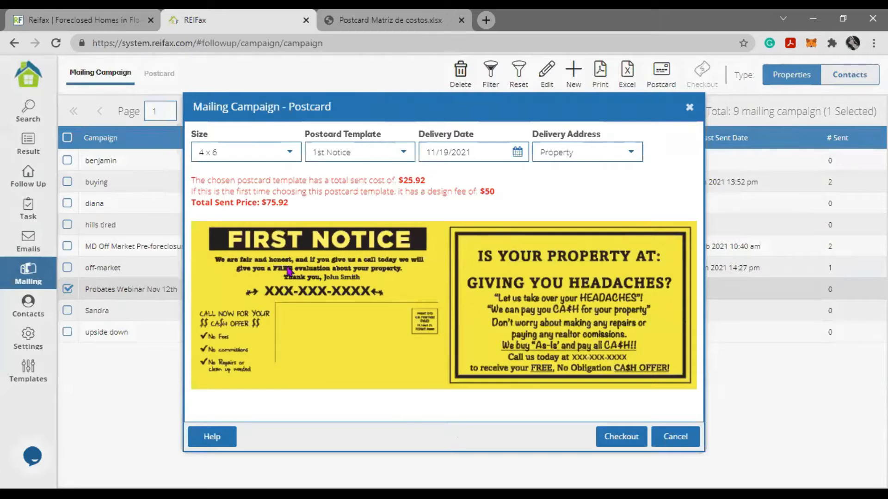
click(290, 154)
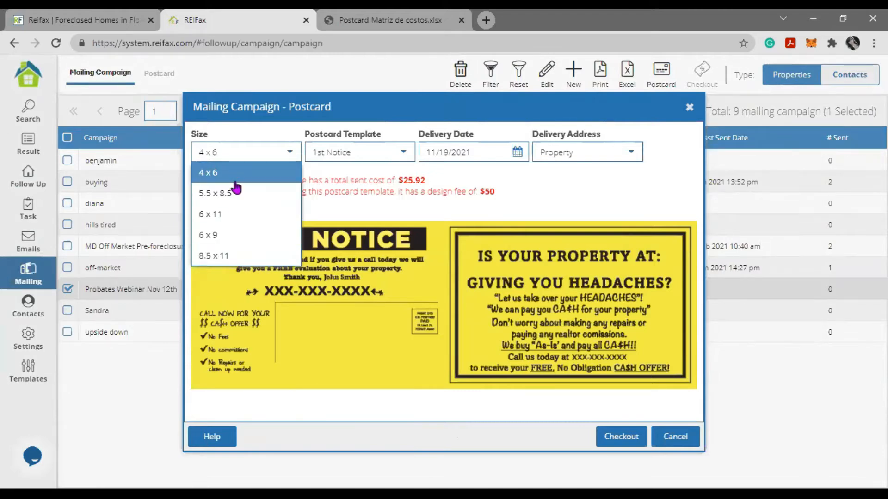
click(402, 154)
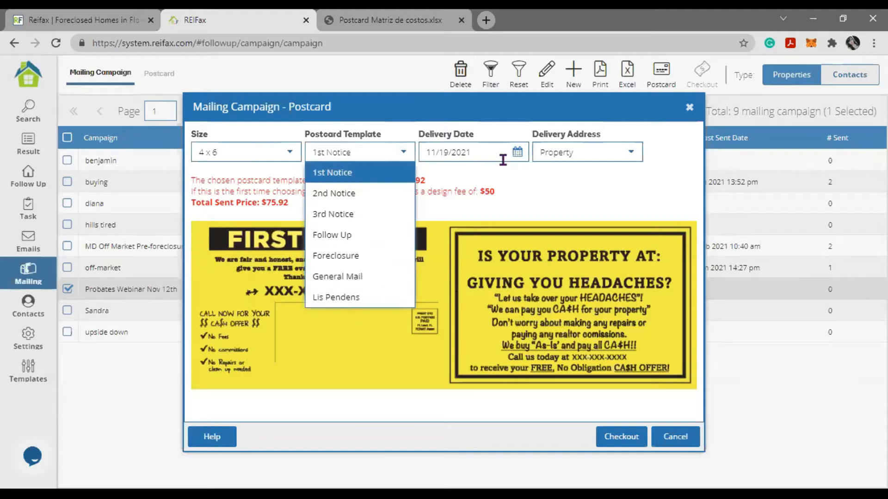
Step: Set the postcard delivery date to 11/30/2021
click(518, 153)
click(517, 153)
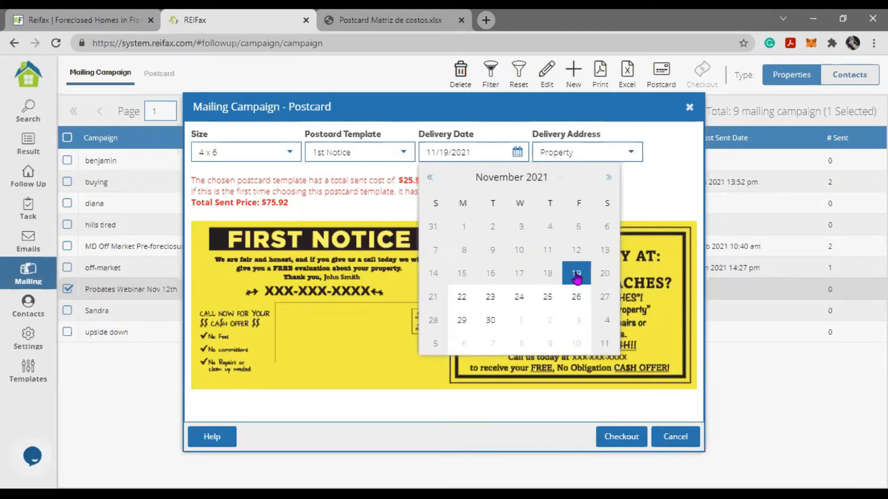
click(490, 320)
click(517, 152)
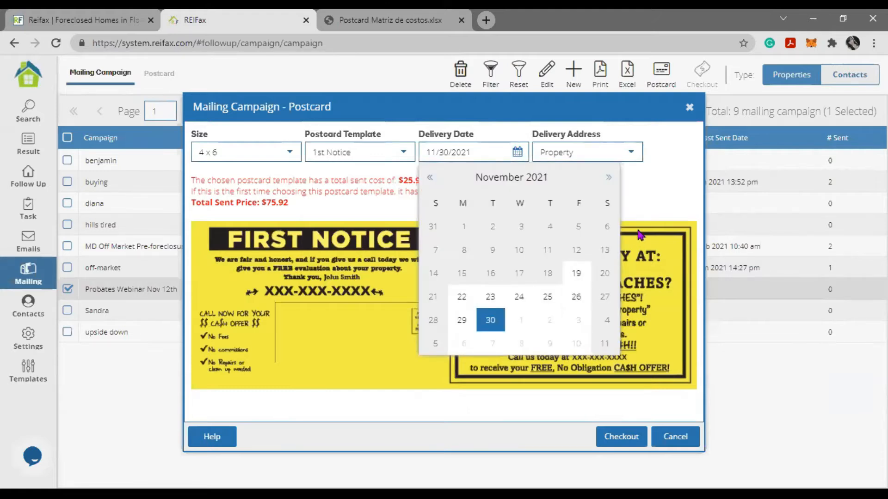
click(649, 195)
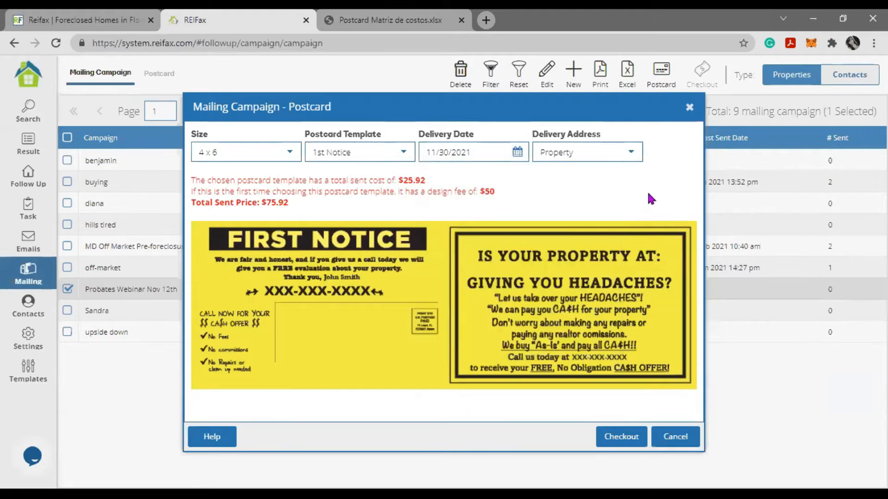
Step: Set the postcard delivery address to Representative
click(632, 153)
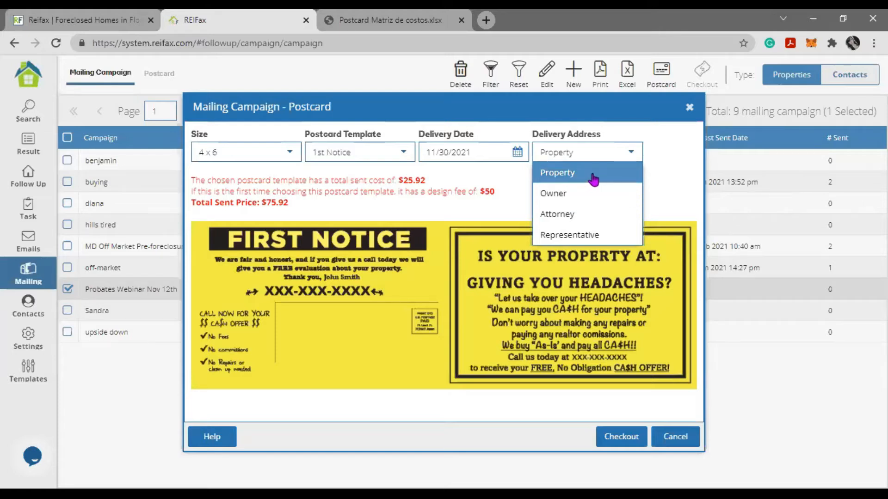
click(602, 235)
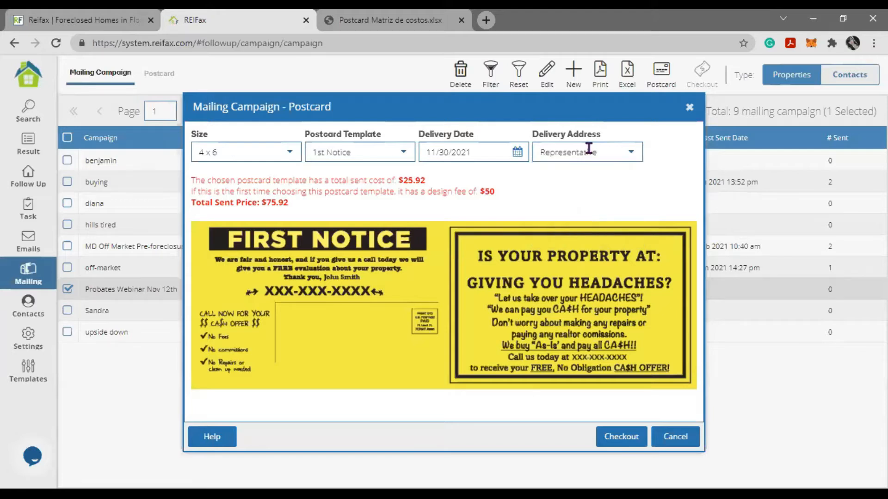
drag(601, 151, 515, 153)
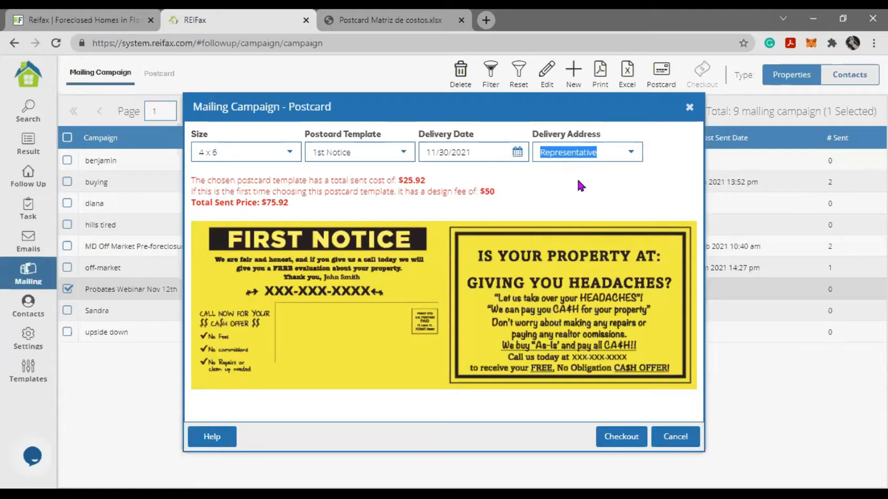
Step: Review the postcard size and template choices, then examine the sending cost and first-time design fee for the 4 x 6 1st Notice postcard
click(231, 153)
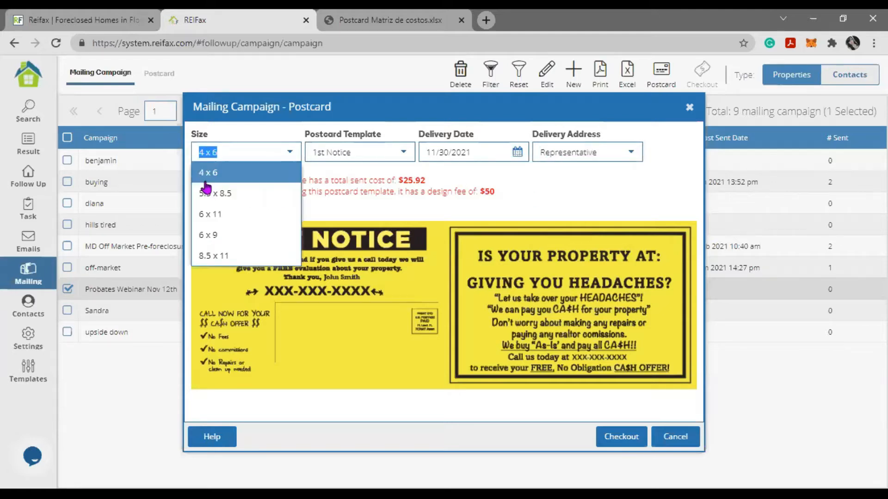
click(346, 153)
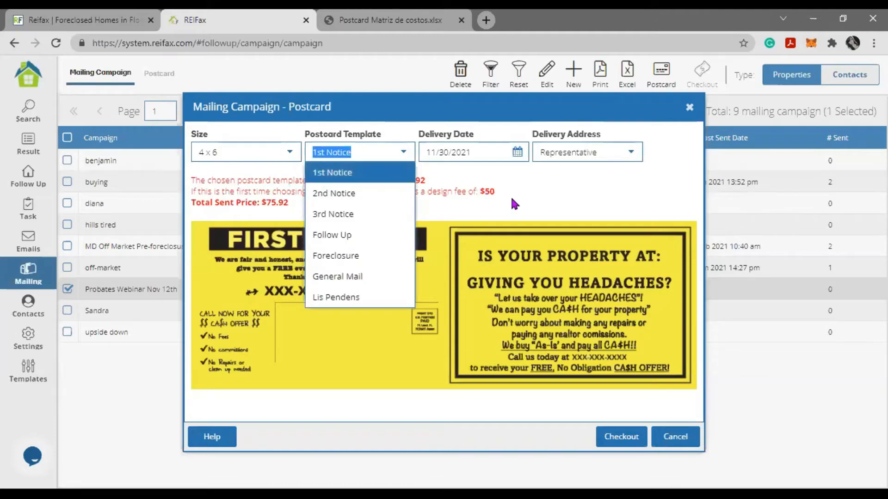
click(525, 187)
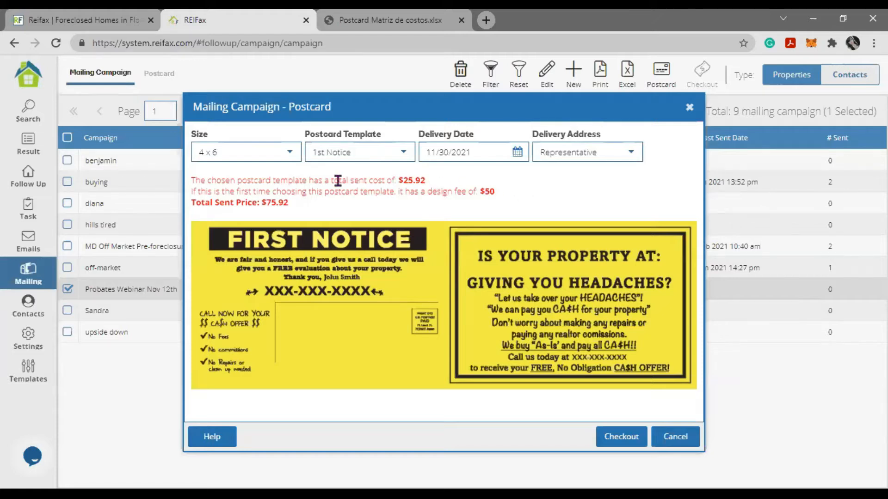
drag(191, 180, 322, 186)
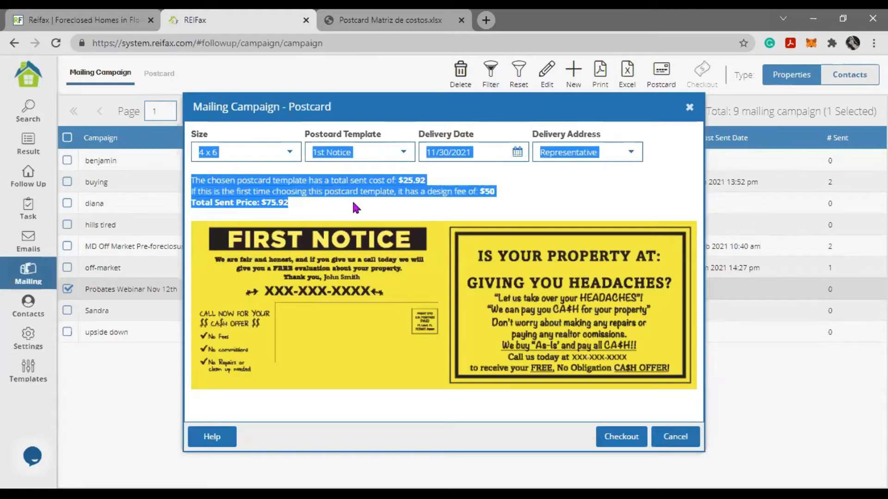
click(371, 185)
drag(330, 180, 429, 178)
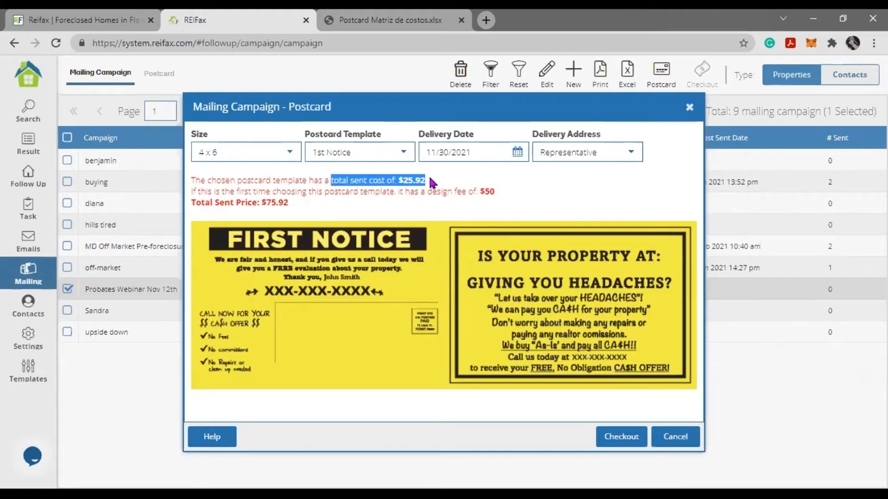
click(431, 193)
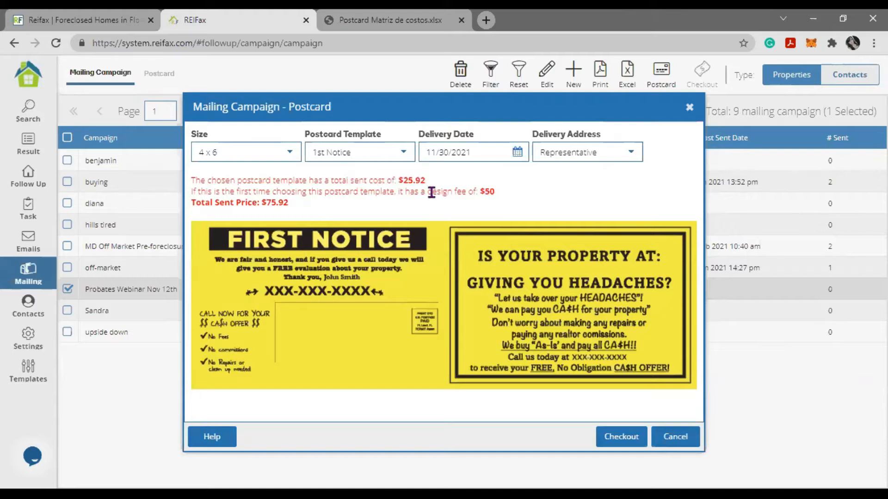
drag(191, 190, 393, 189)
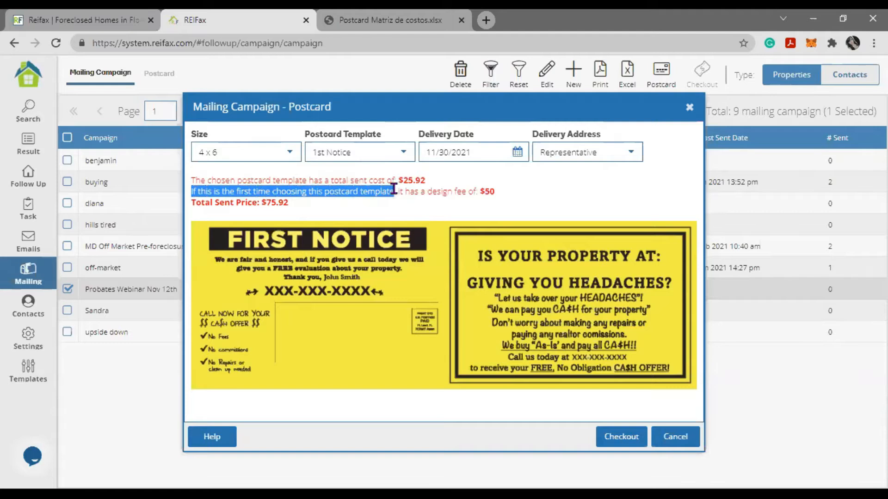
click(344, 153)
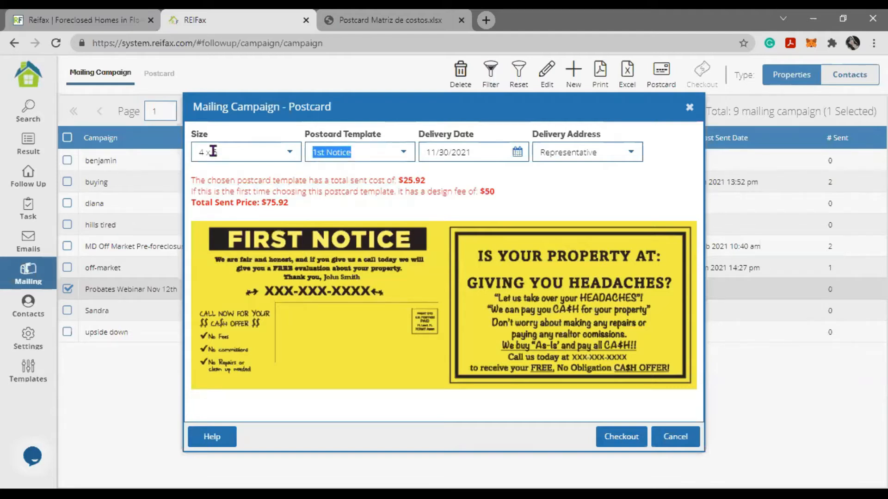
click(195, 157)
click(208, 171)
drag(398, 191, 504, 194)
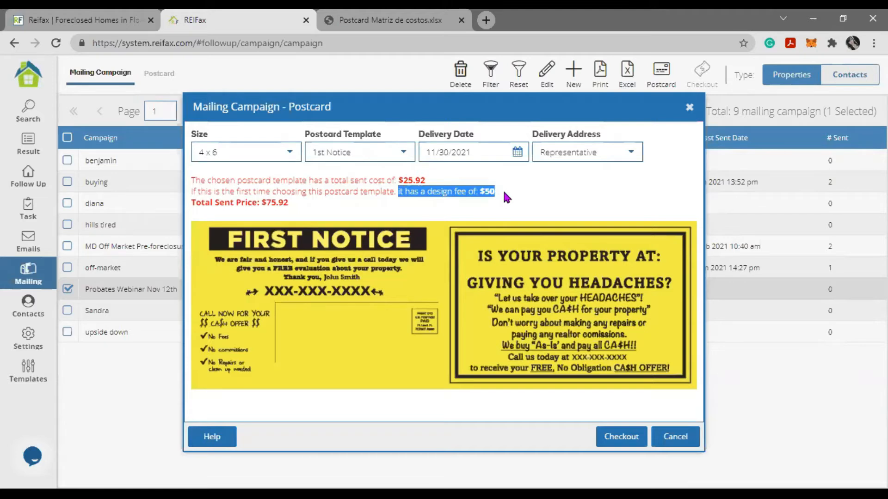
click(506, 196)
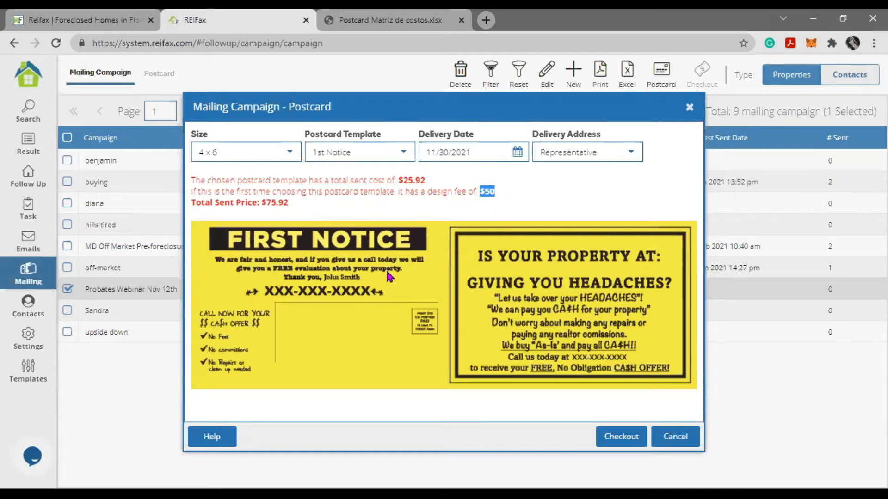
Step: Review the total sent price of the 4 x 6 1st Notice postcard, then preview the Follow Up template
drag(288, 203, 191, 203)
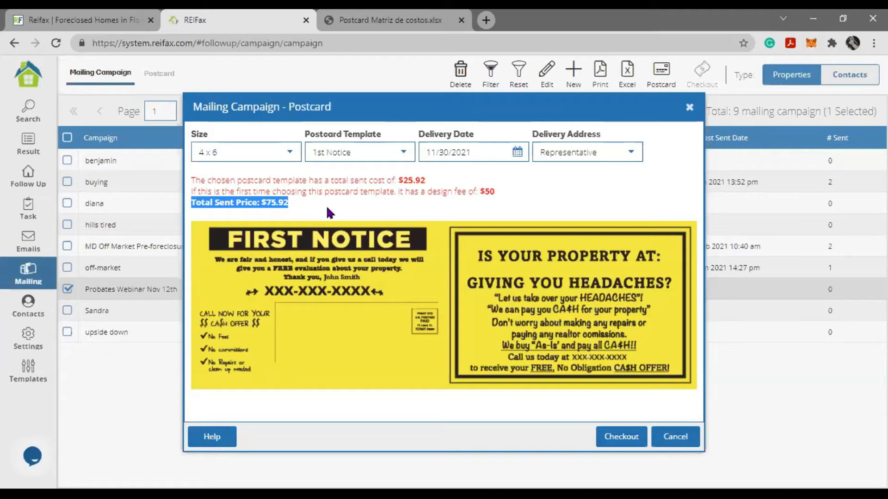
click(327, 209)
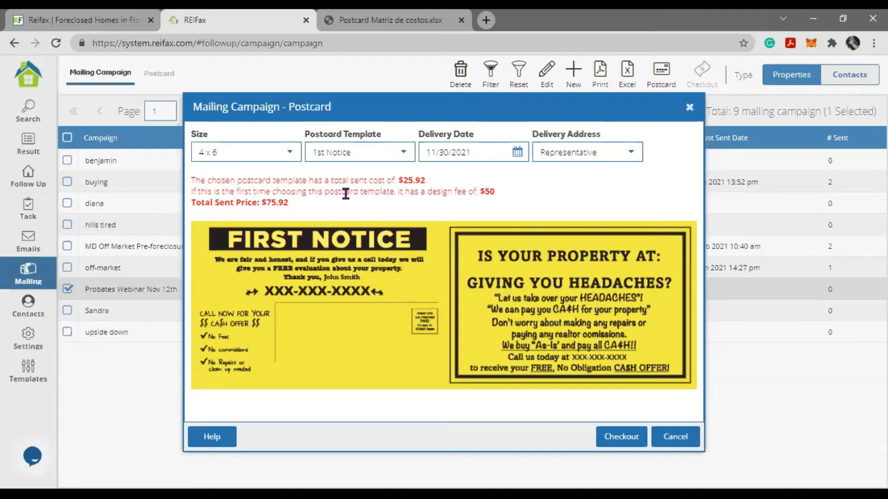
click(406, 159)
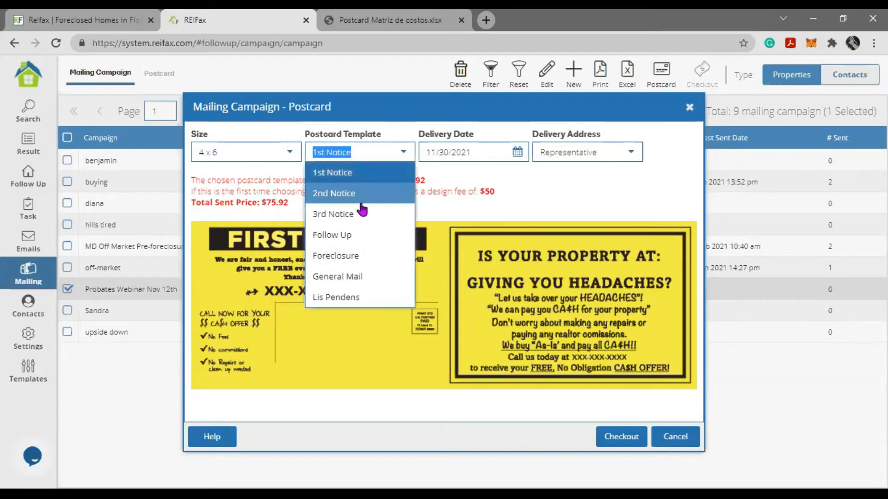
click(361, 238)
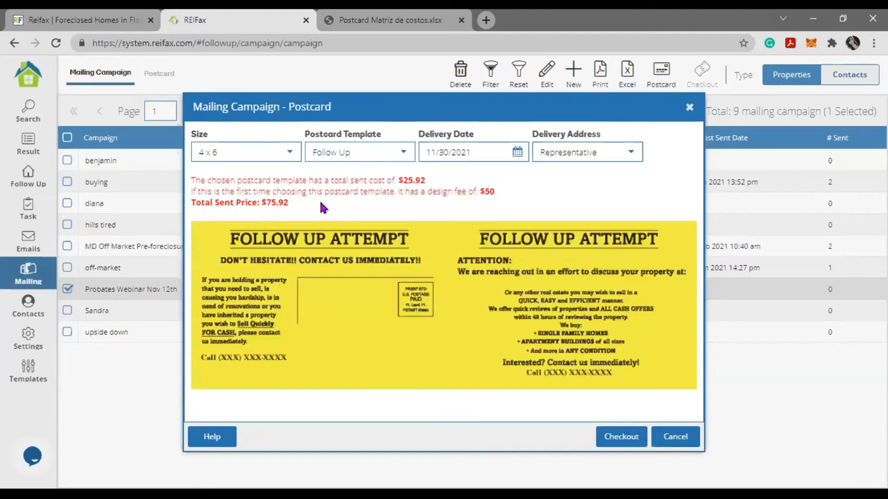
Step: Switch the postcard size to 6 x 11 and examine its first-time design fee and total sent price
click(290, 154)
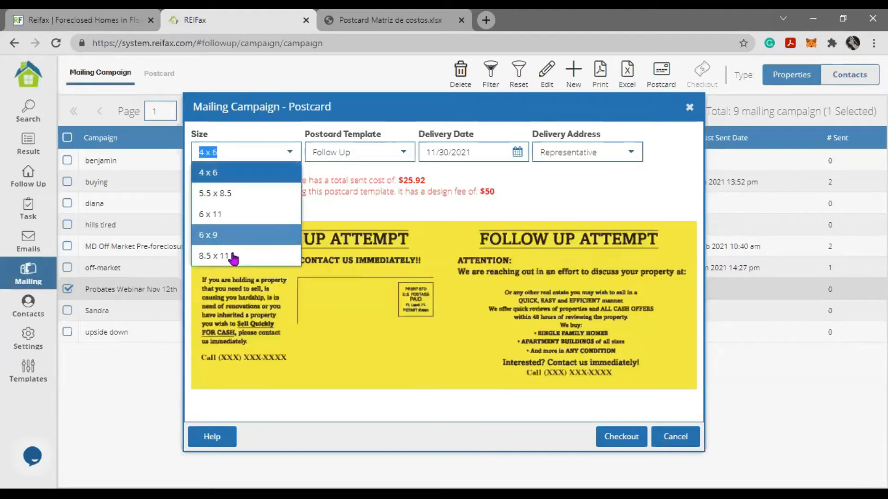
click(238, 214)
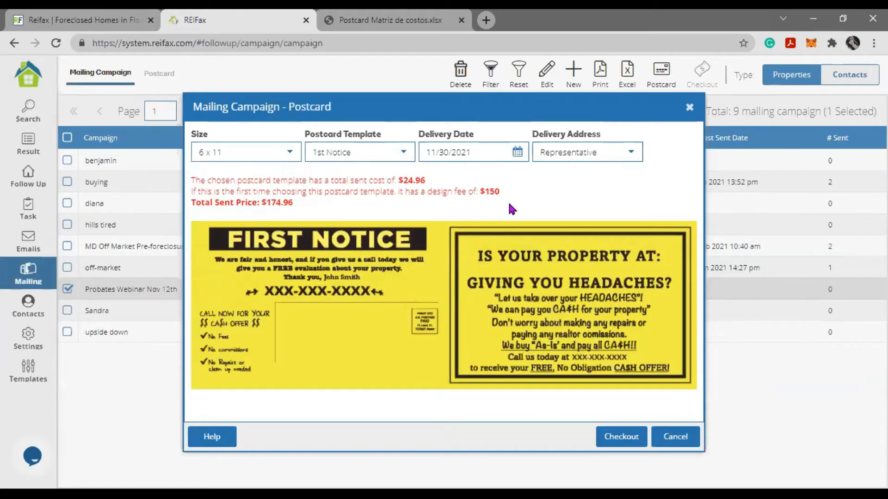
drag(495, 191, 397, 192)
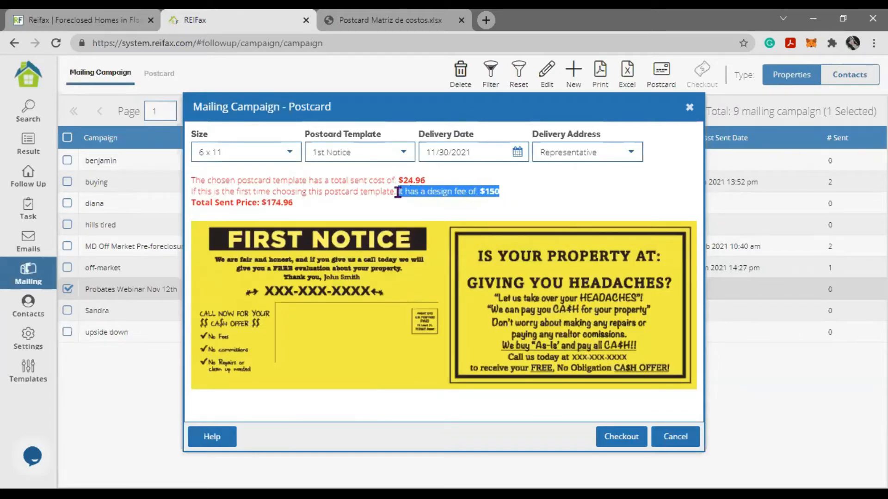
drag(500, 191, 479, 191)
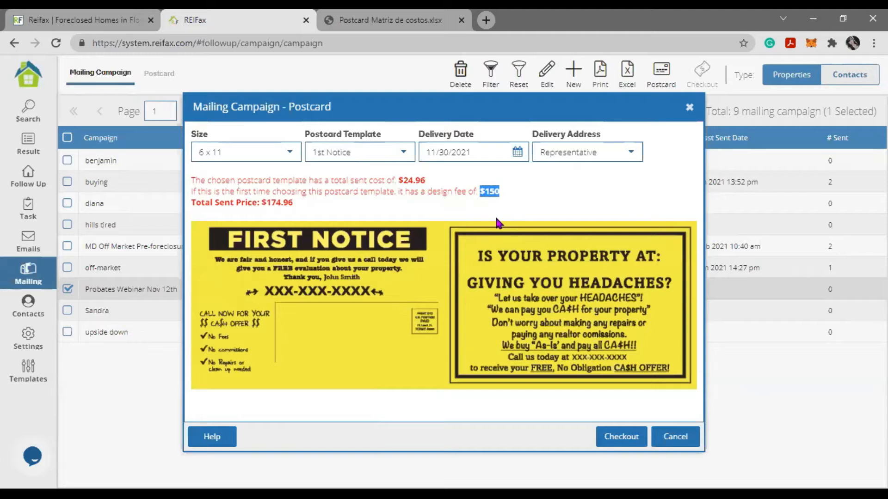
drag(294, 202, 192, 203)
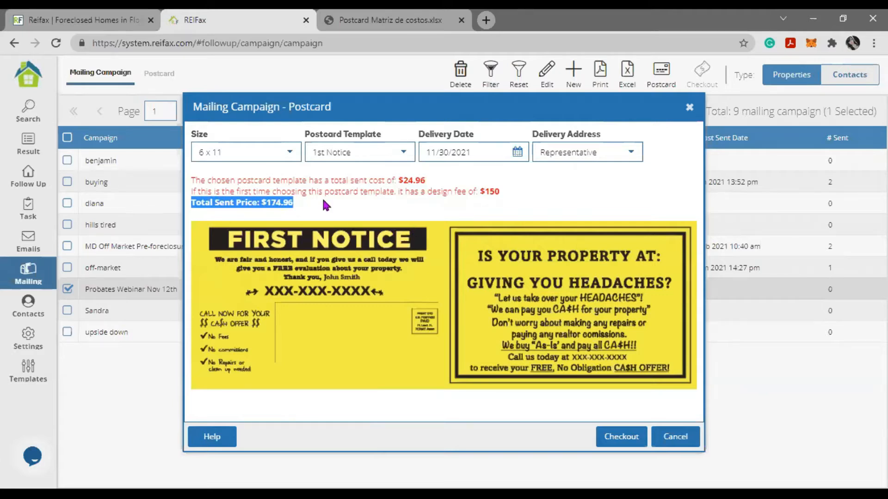
click(523, 182)
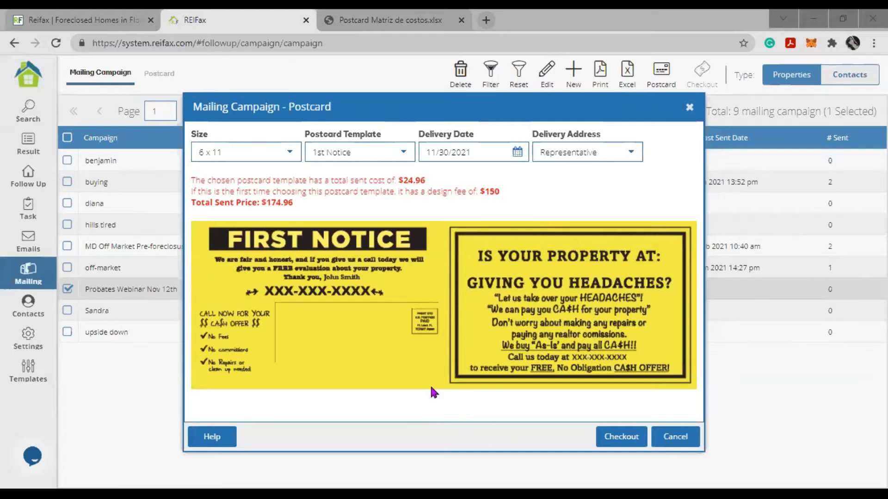
Step: Preview the Lis Pendens and General Mail postcard templates in the 6 x 11 size
click(403, 151)
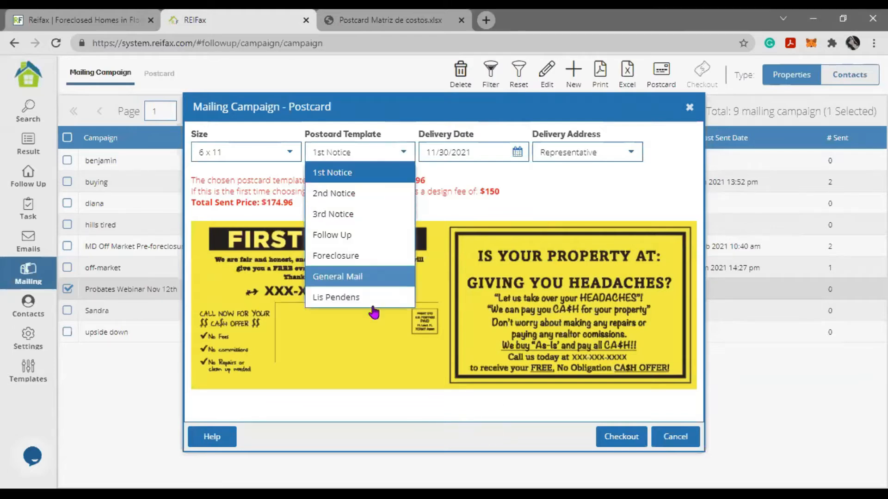
click(361, 305)
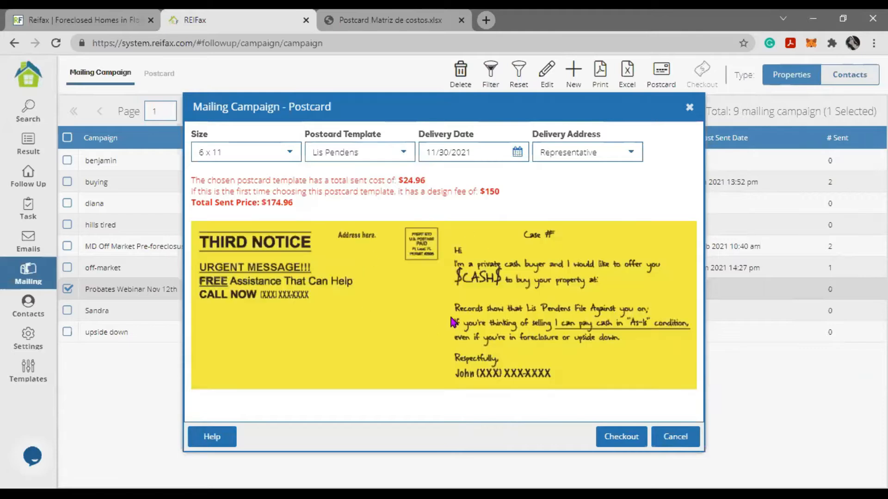
click(406, 154)
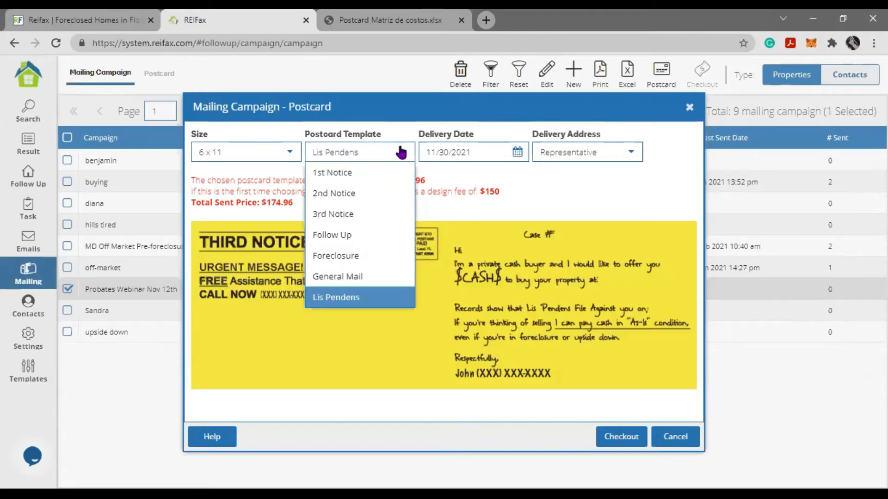
click(376, 279)
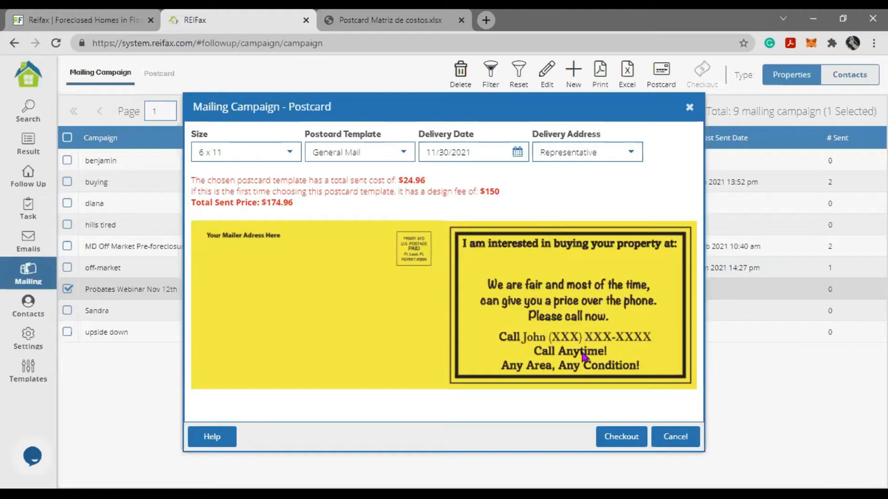
Step: Open the postcard help, review the mail company's contact details, and close it
click(222, 442)
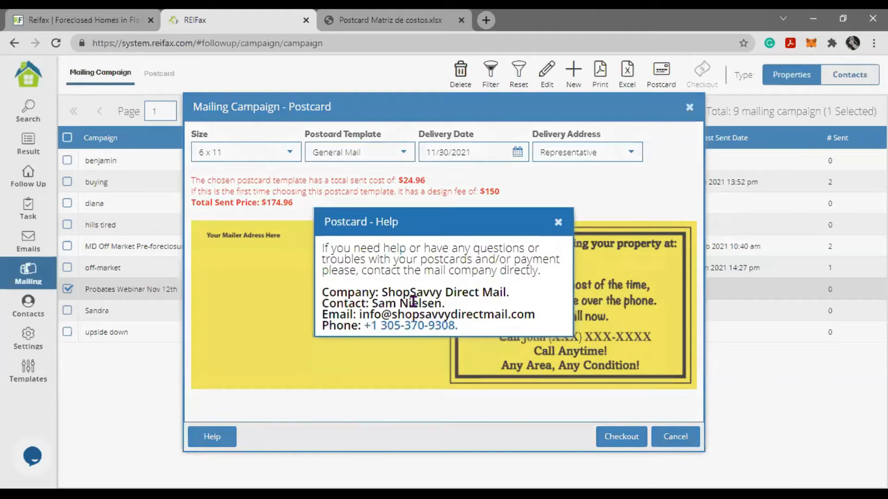
drag(445, 304, 532, 315)
drag(458, 325, 364, 326)
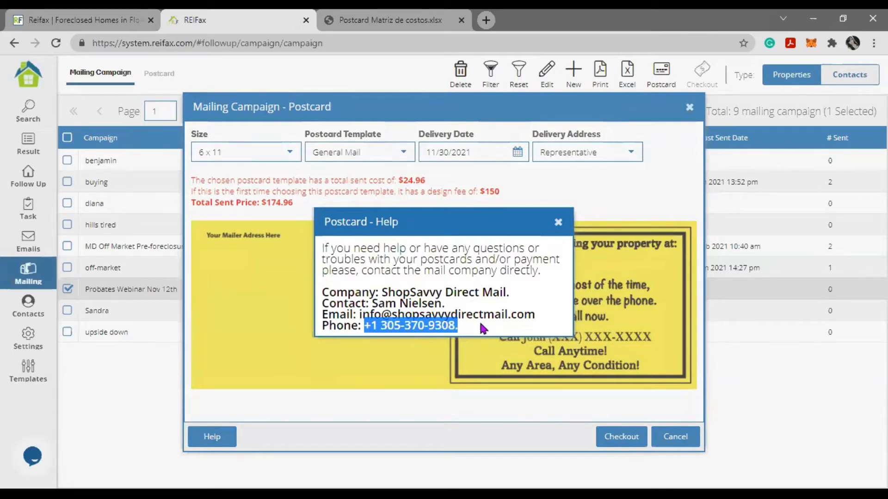
click(558, 222)
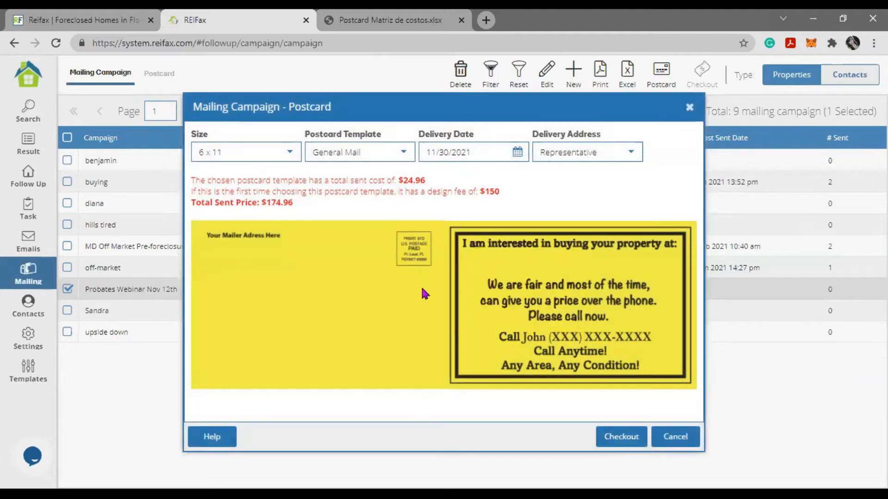
Step: Choose the 1st Notice postcard template and set the delivery date to 12/01/2021
click(402, 154)
click(361, 178)
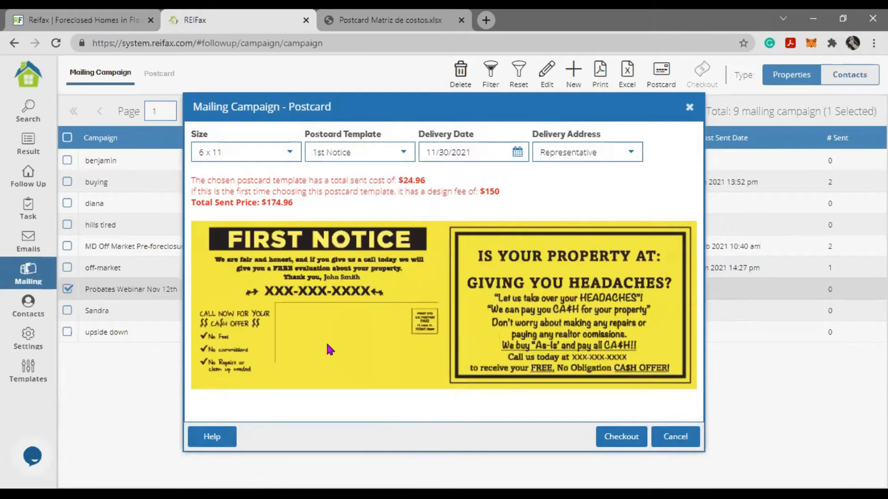
click(517, 153)
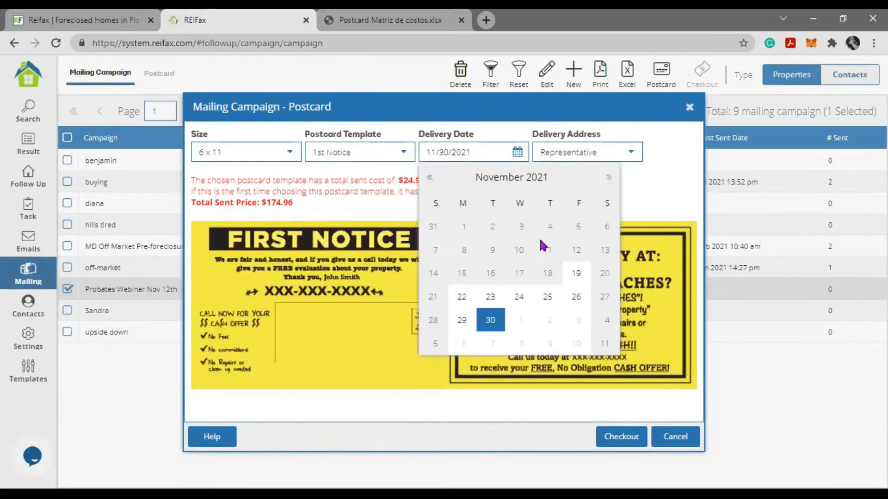
click(520, 321)
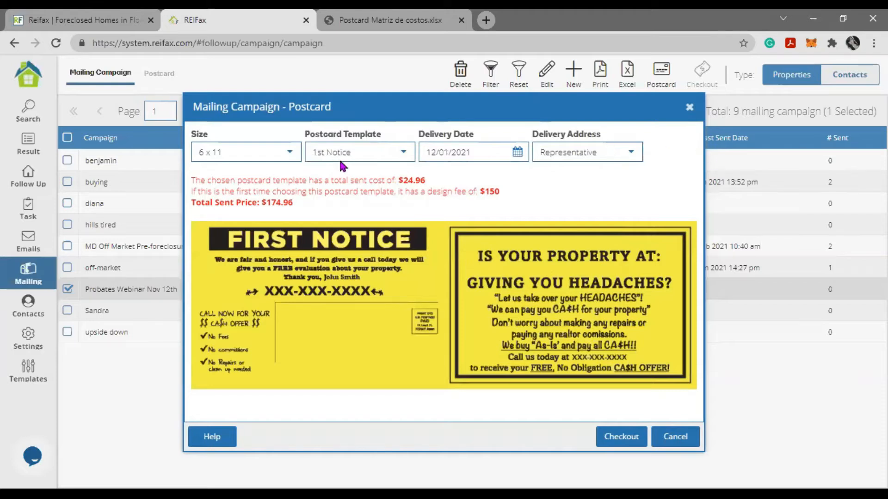
Step: Set the postcard size to 4 x 6 and add the postcard to checkout, closing the checkout list without paying
click(290, 152)
click(234, 175)
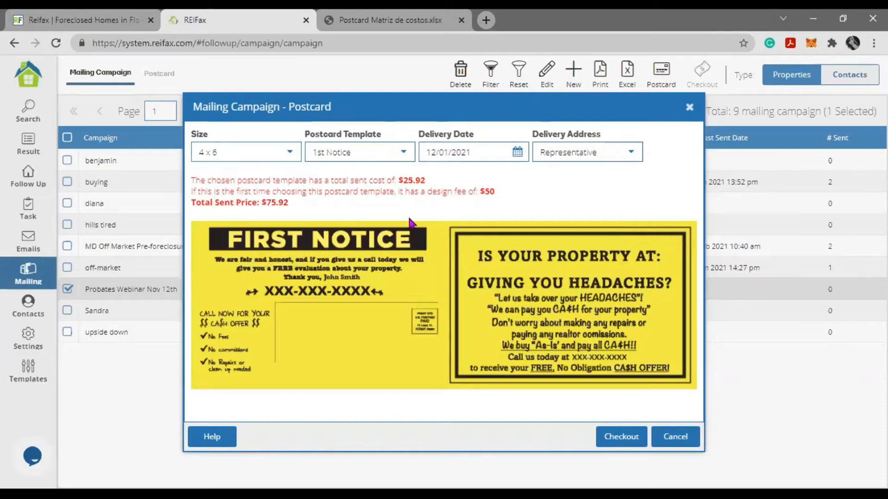
click(619, 438)
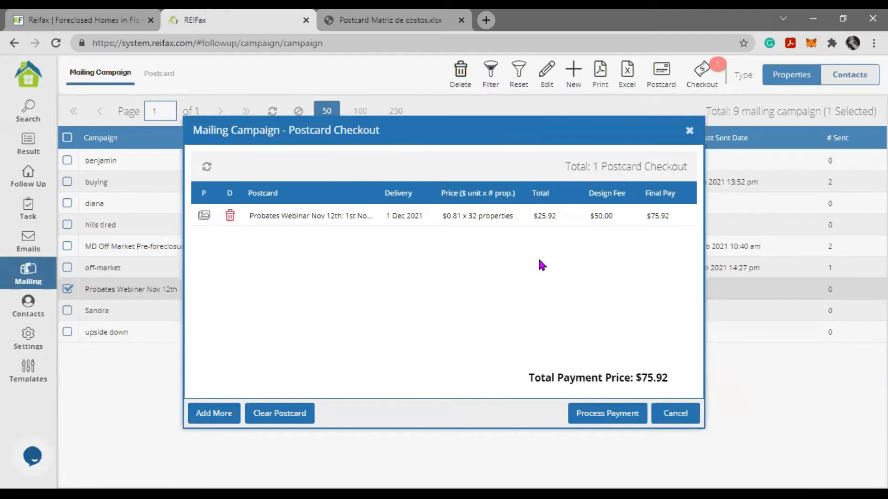
click(689, 131)
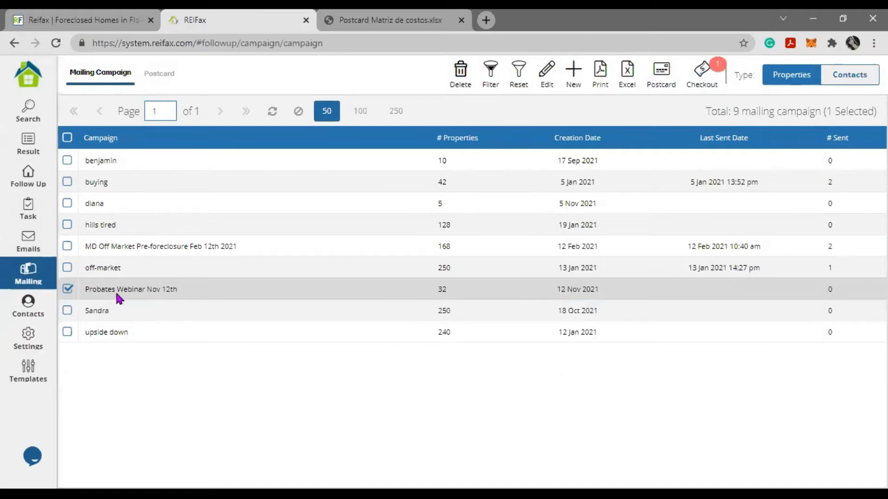
Step: Start another postcard for the "Probates Webinar Nov 12th" campaign with the 2nd Notice template in the 4 x 6 size
click(662, 70)
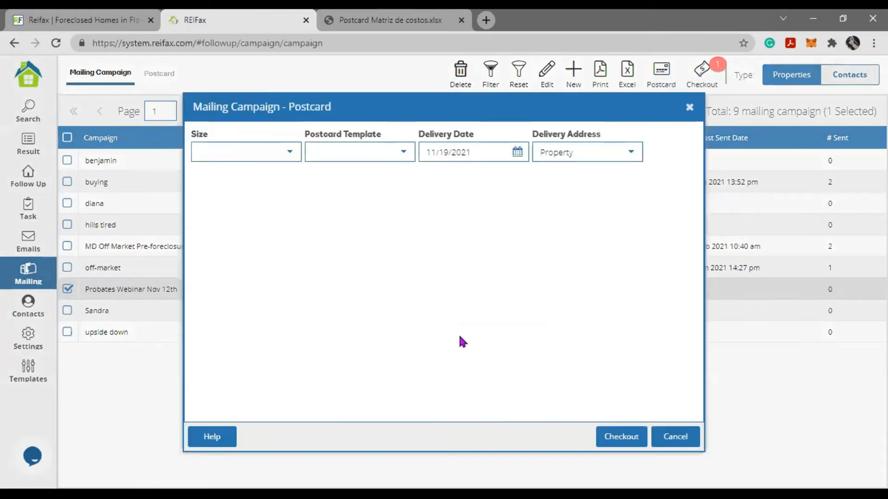
click(403, 153)
click(334, 192)
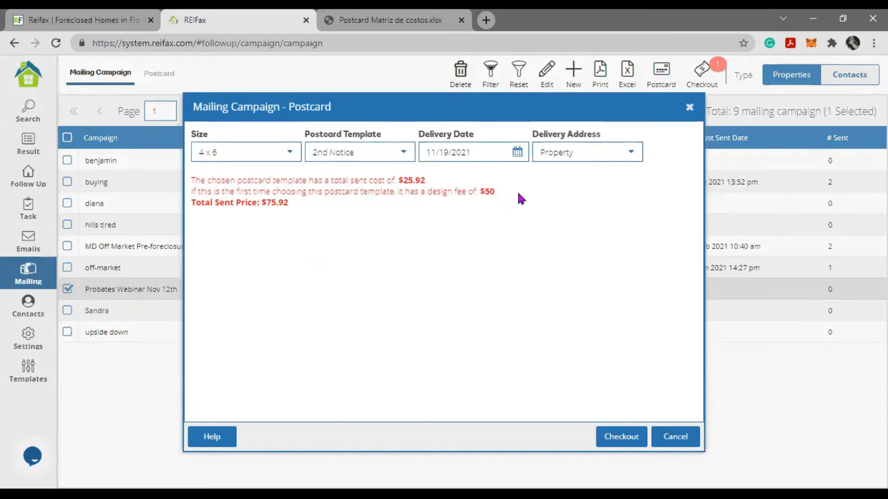
click(287, 153)
click(218, 175)
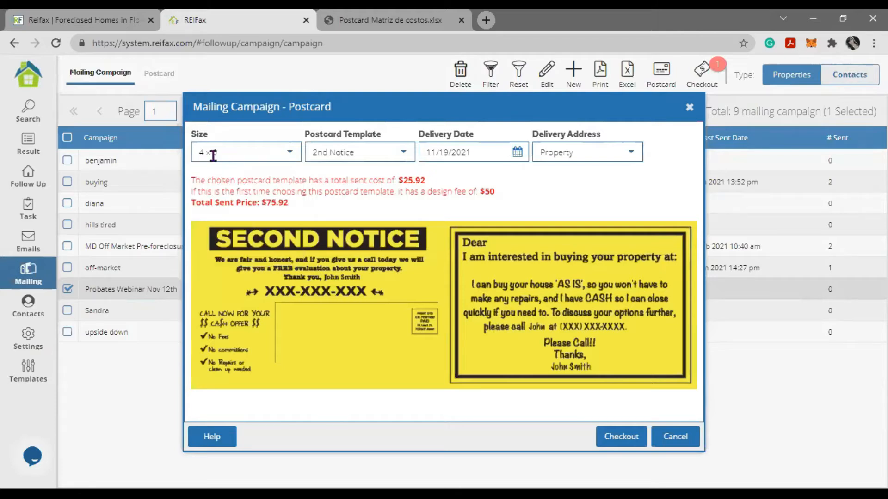
drag(199, 148, 253, 188)
Step: Set the second postcard's delivery date to 01/03/2022 and its delivery address to Representative
click(521, 157)
click(607, 178)
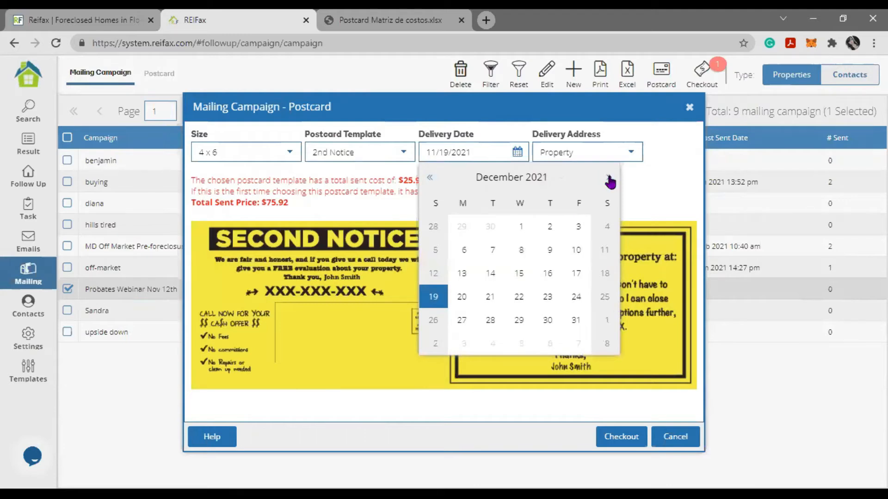
click(608, 179)
click(463, 251)
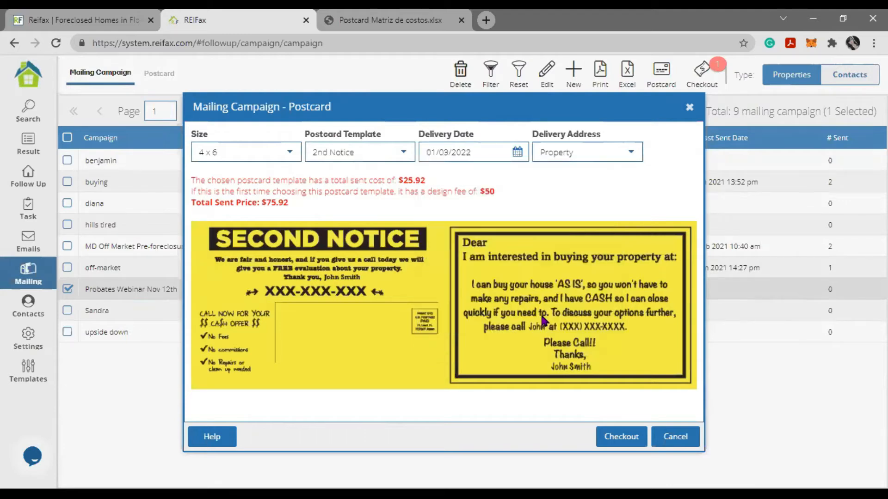
click(630, 152)
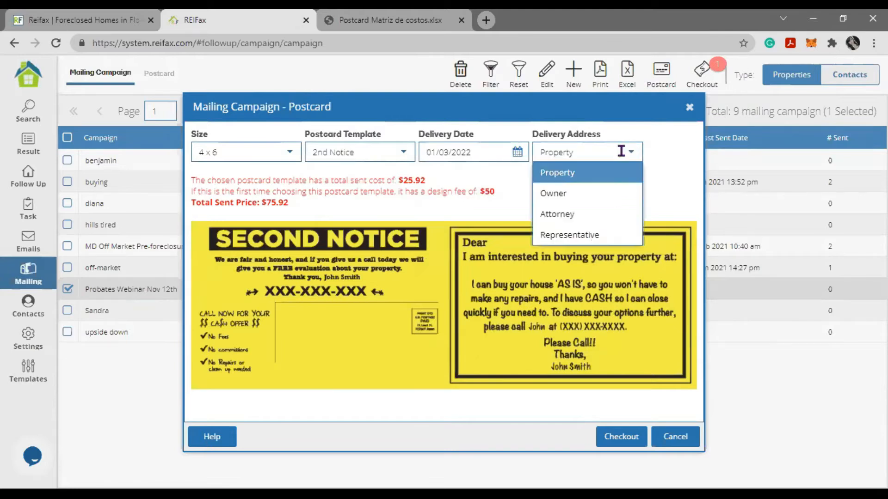
click(595, 240)
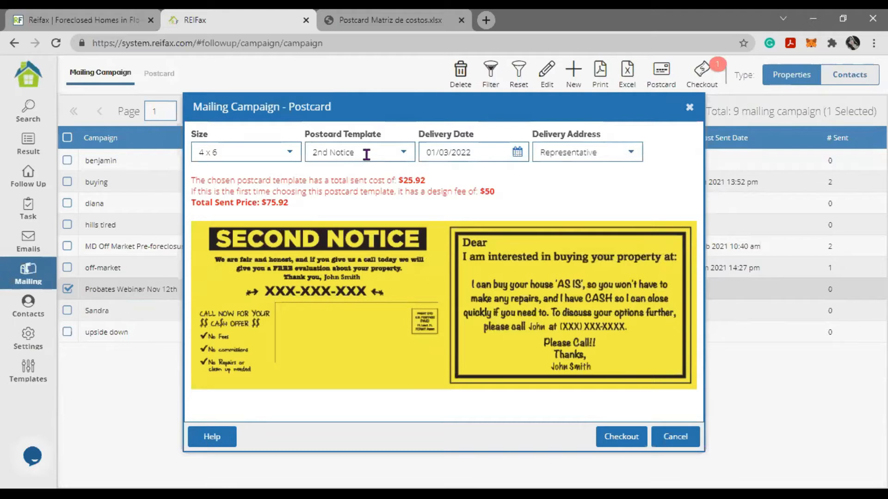
Step: Check the second postcard's design fee, then change its template to 1st Notice and add it to checkout
click(311, 153)
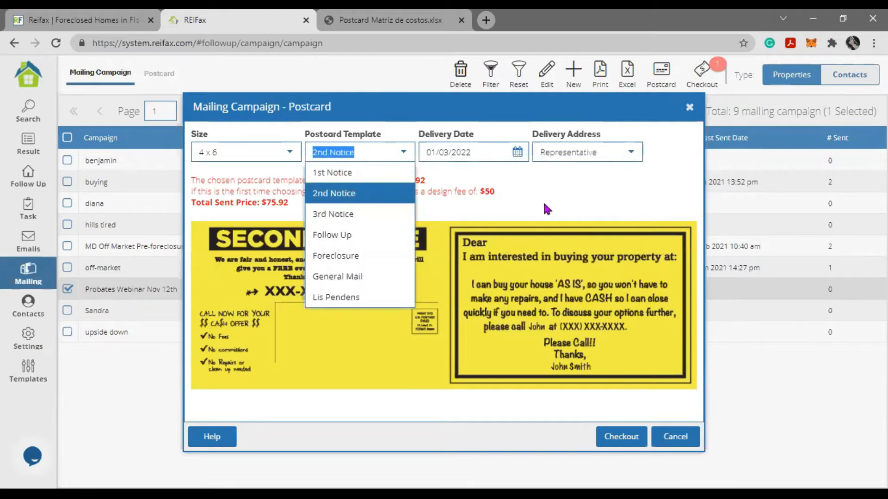
drag(495, 192, 401, 191)
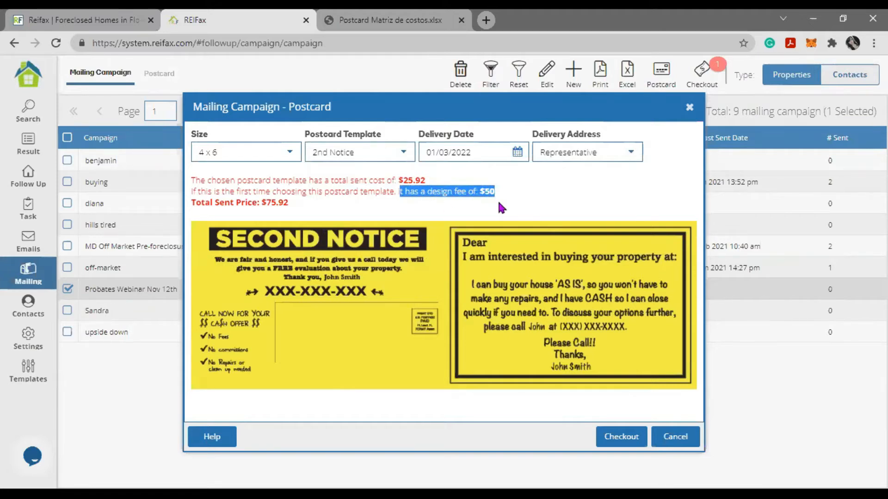
click(402, 153)
click(350, 175)
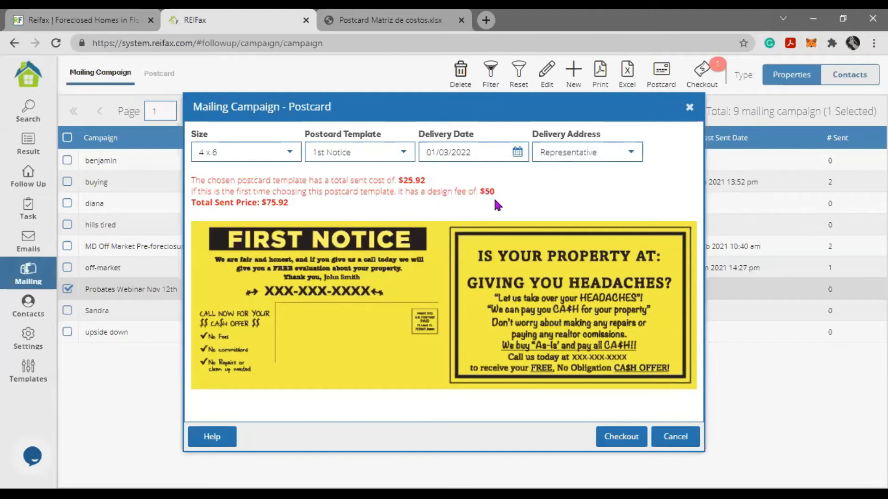
drag(467, 152, 406, 162)
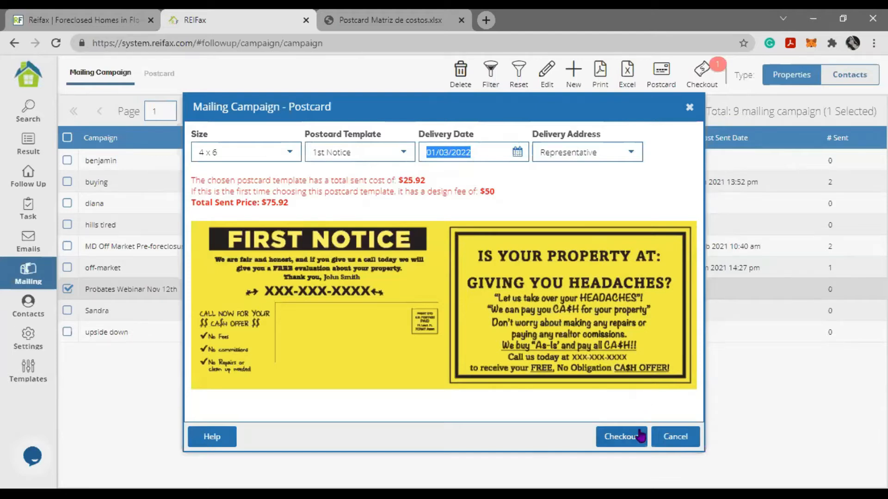
click(619, 439)
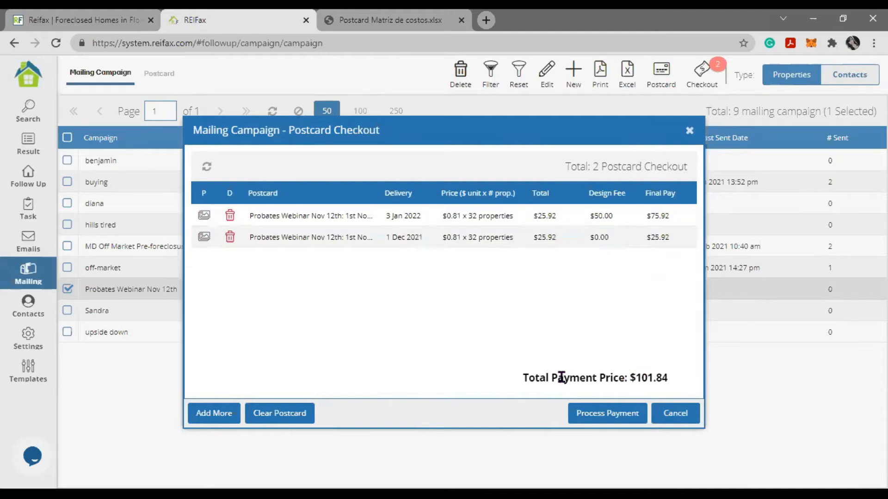
Step: Review the checkout's total payment price and the card-on-file payment question, then cancel the payment and close the checkout
drag(518, 378, 671, 379)
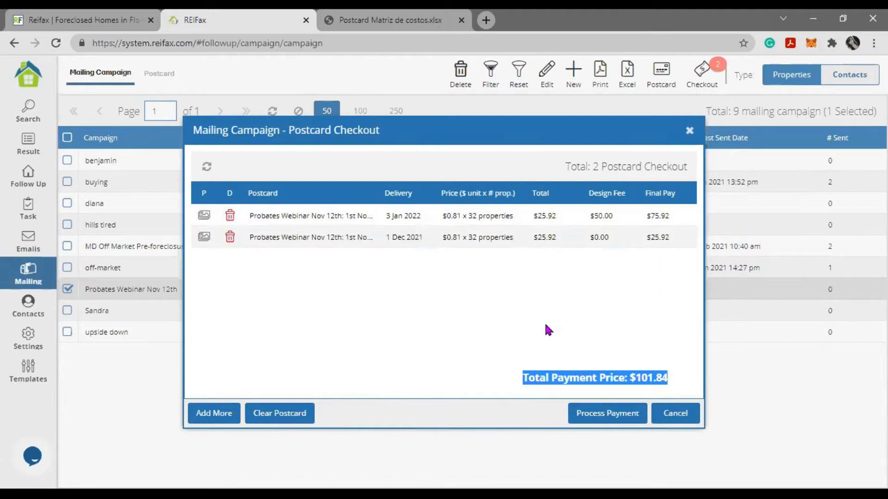
click(580, 377)
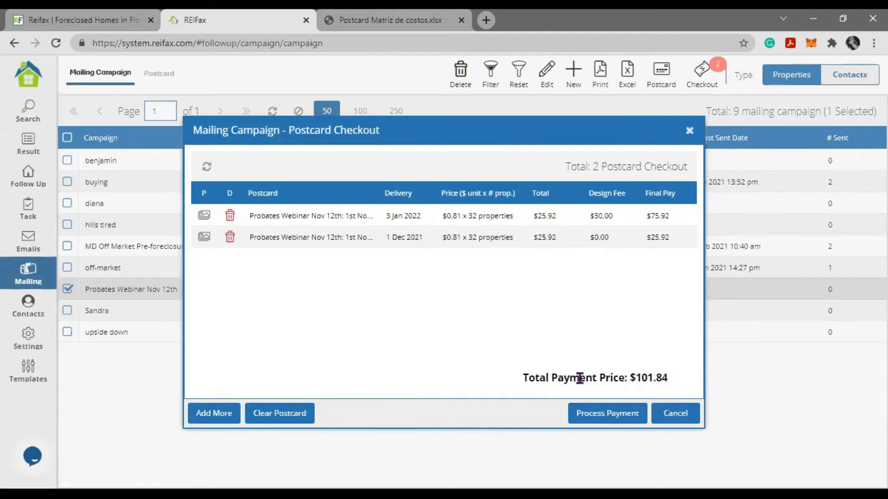
click(611, 414)
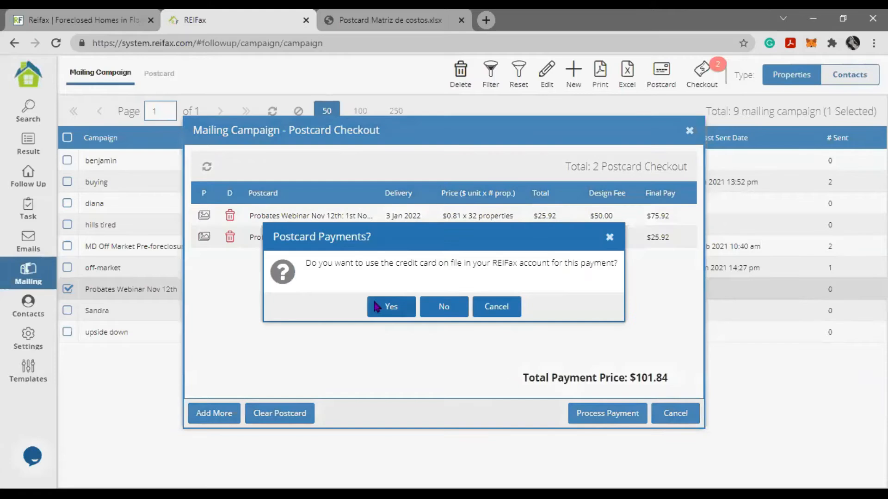
drag(325, 264, 559, 282)
click(561, 283)
click(610, 237)
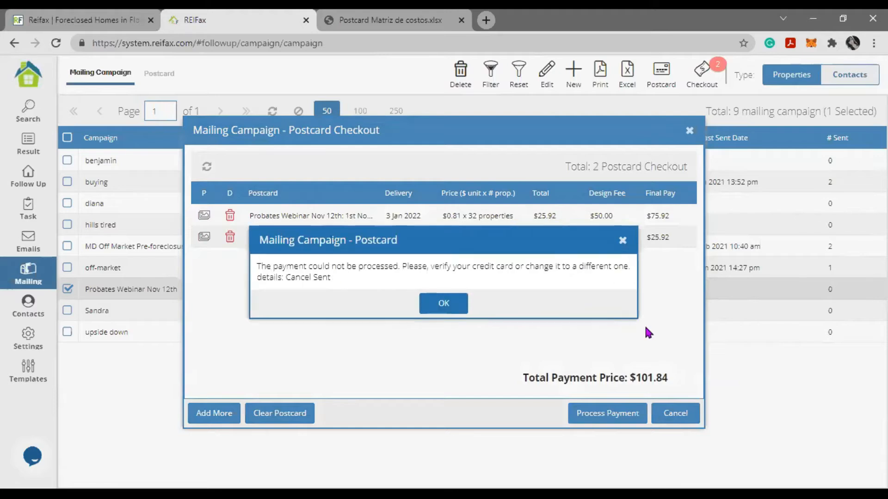
click(622, 241)
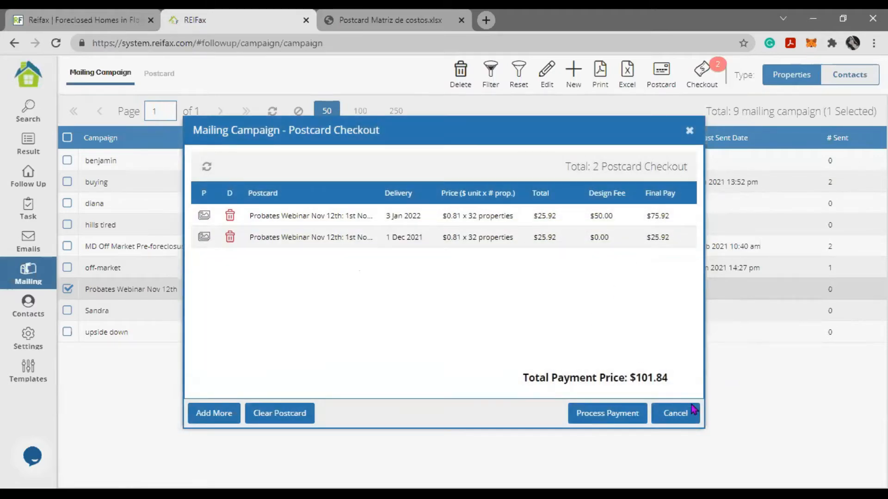
click(678, 418)
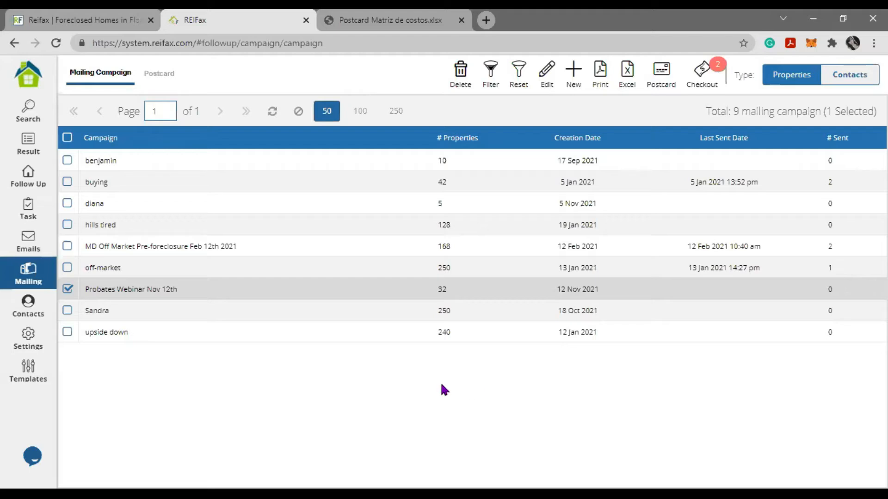
Step: View the list of sent postcards and read the mail company's contact details in its help
click(163, 80)
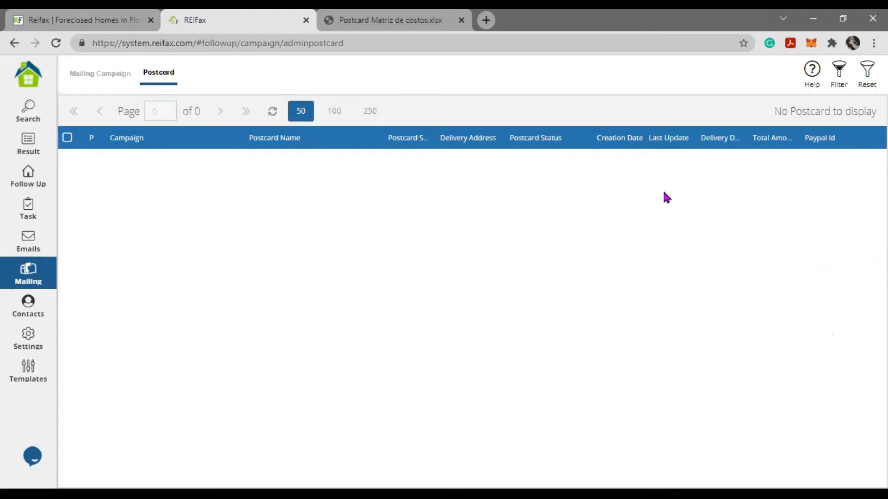
click(815, 69)
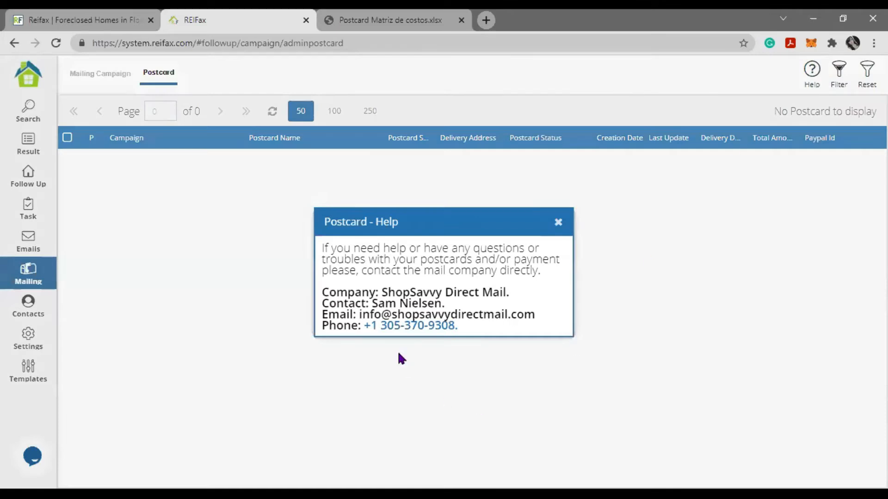
drag(384, 292, 548, 294)
drag(372, 303, 445, 305)
drag(359, 314, 563, 334)
click(511, 294)
click(558, 222)
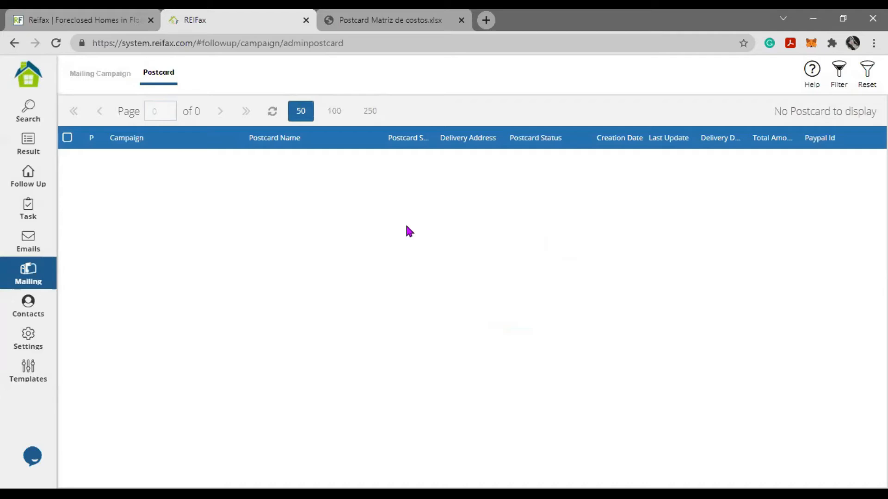
Step: Compare the price matrix PDF's per-unit rate with the postcard prices in the ReiFax checkout, then close the checkout
click(376, 20)
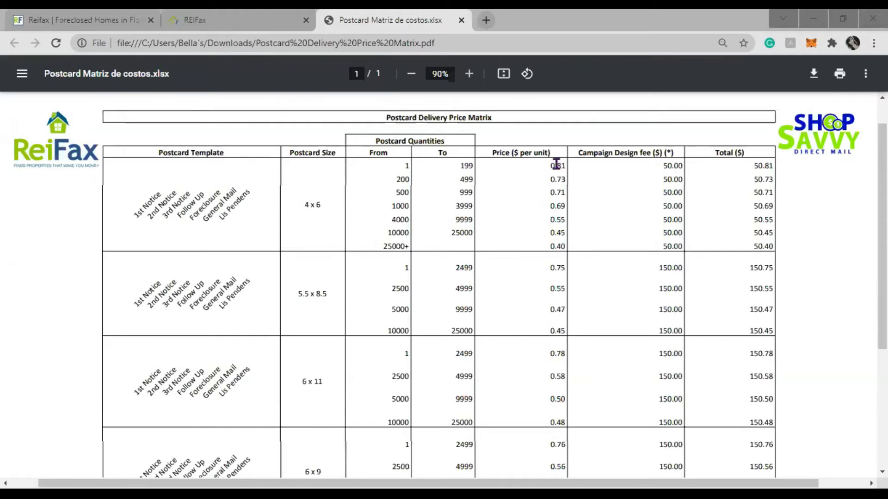
click(228, 19)
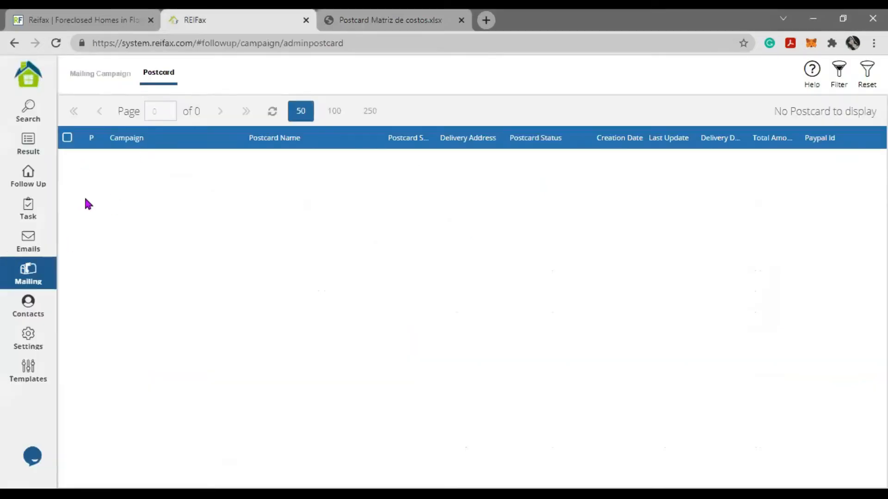
click(116, 77)
click(701, 82)
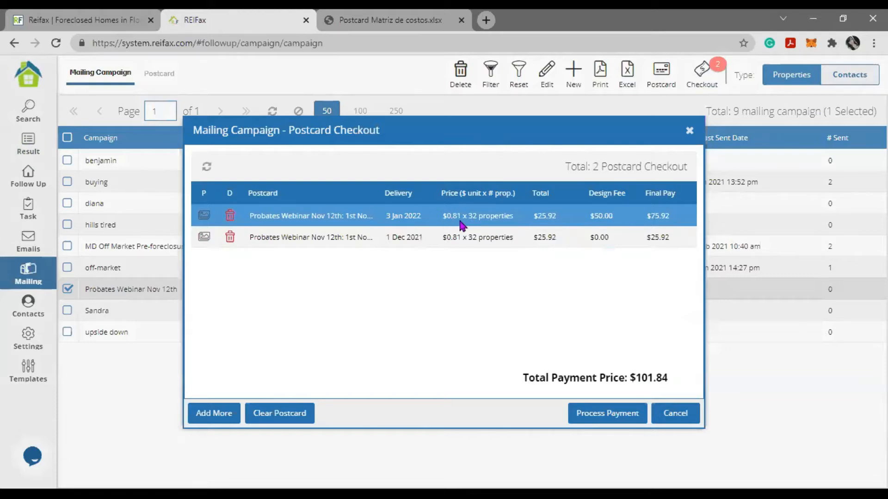
click(689, 131)
Step: Add a 4 x 6 1st Notice postcard for only the off-market campaign to checkout, with delivery date 11/19/2021 and delivery address Property
click(67, 289)
click(68, 267)
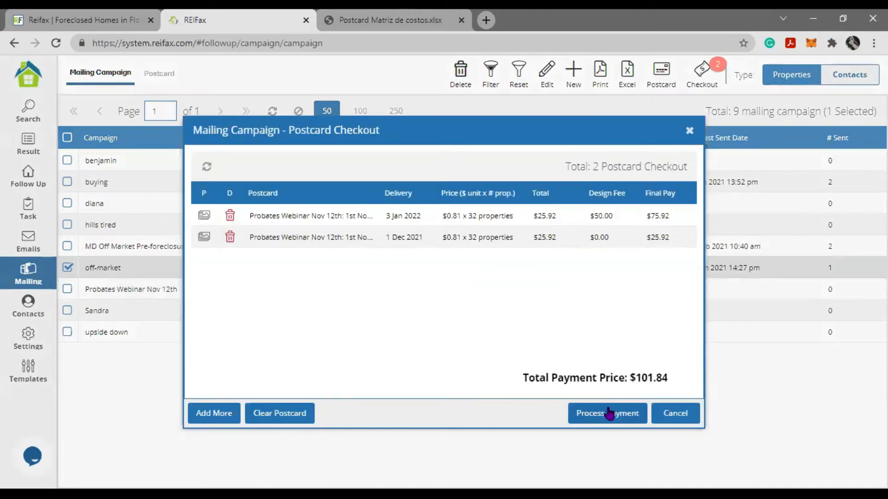
click(689, 132)
click(662, 75)
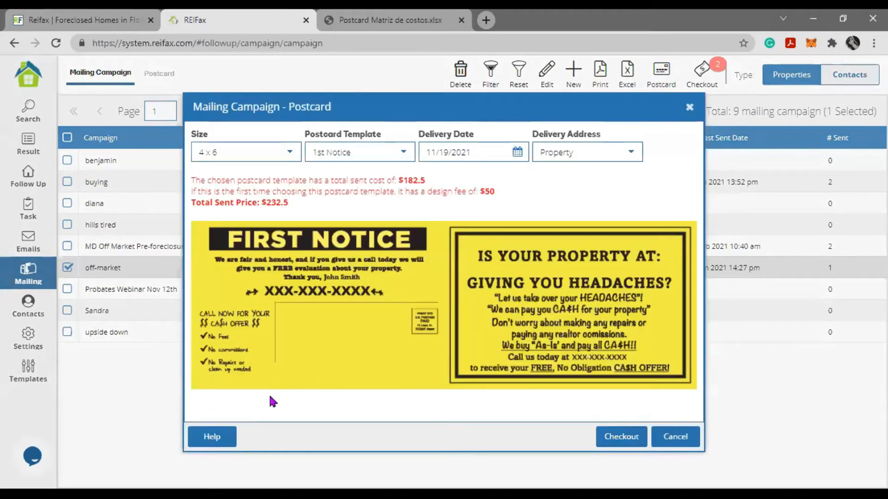
click(621, 436)
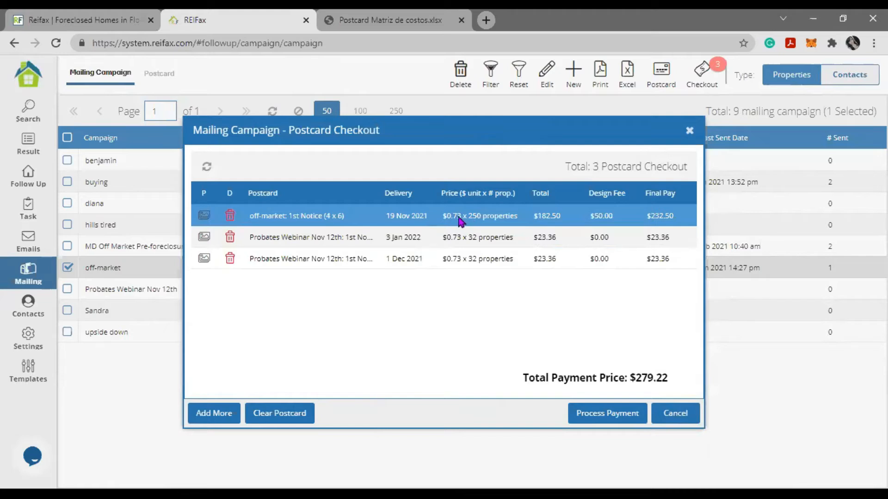
click(689, 131)
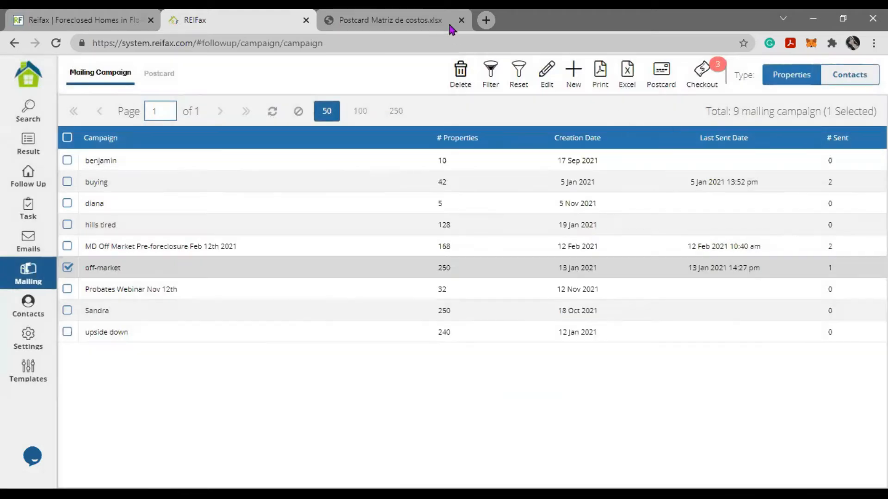
Step: Examine the price matrix PDF's unit prices, design fees and totals for every postcard size, including the design fee footnote
click(418, 20)
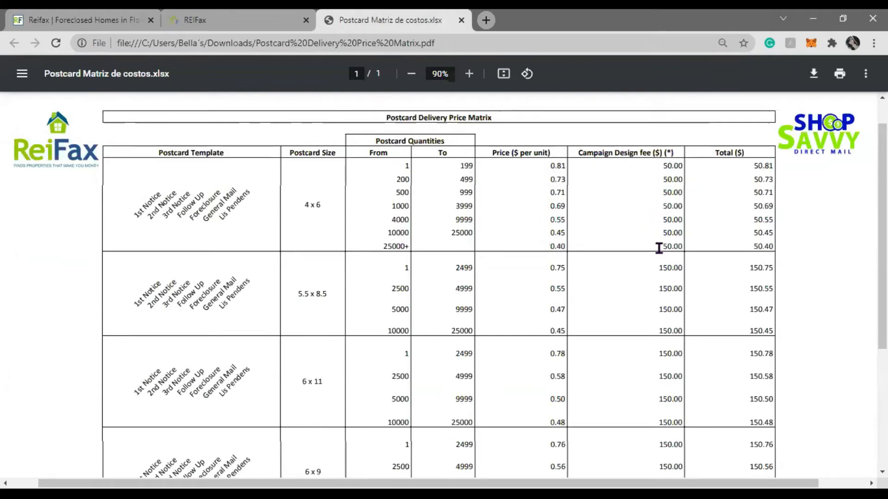
scroll(657, 178, down, 2)
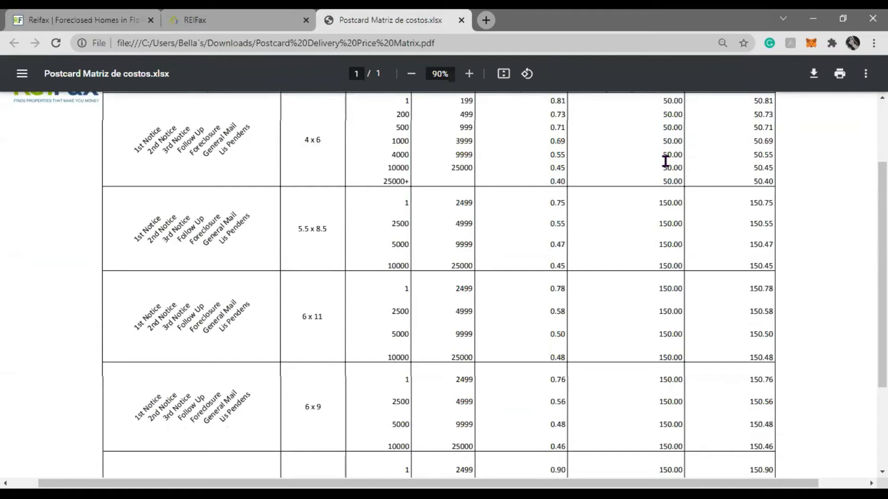
scroll(317, 222, down, 2)
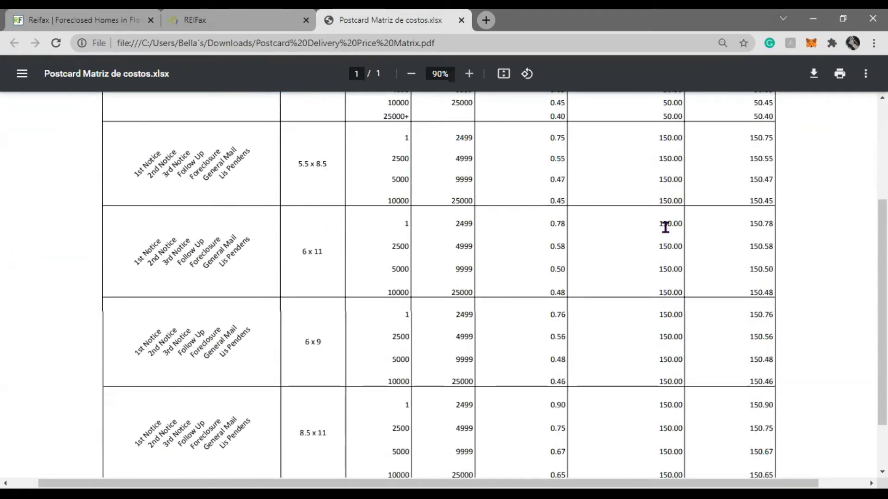
scroll(635, 354, up, 2)
scroll(684, 259, up, 2)
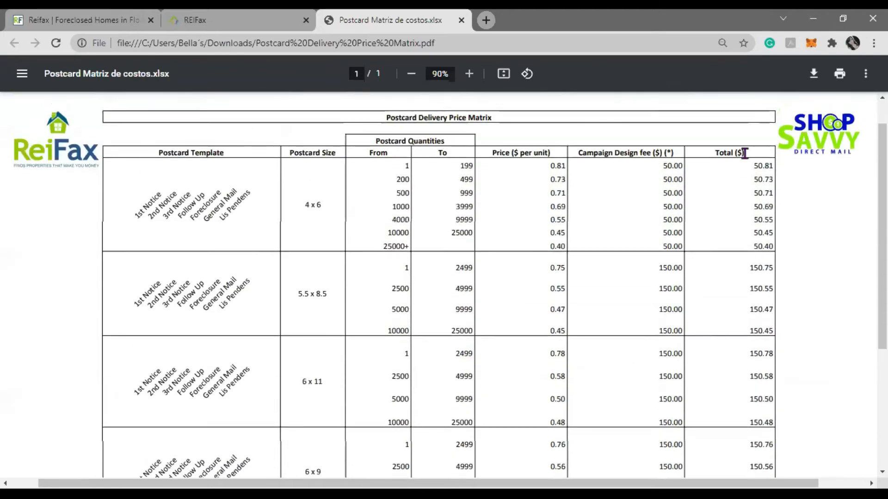
scroll(748, 250, down, 2)
scroll(749, 264, down, 4)
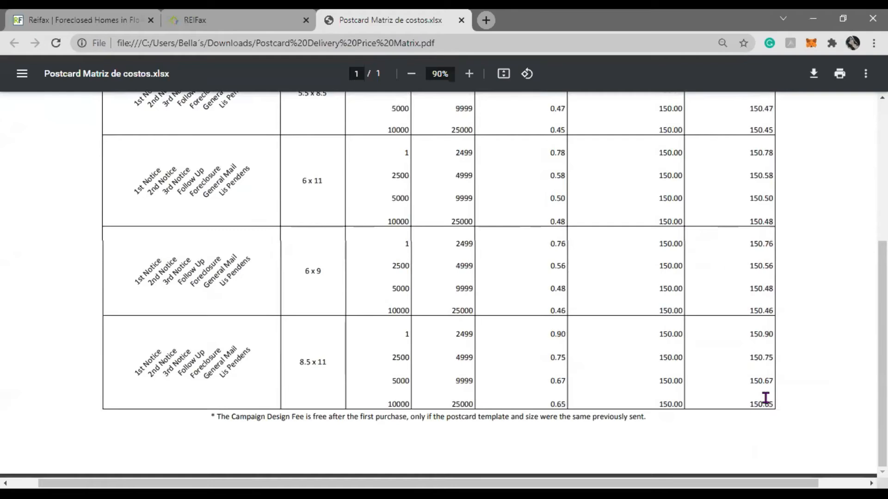
scroll(764, 396, up, 6)
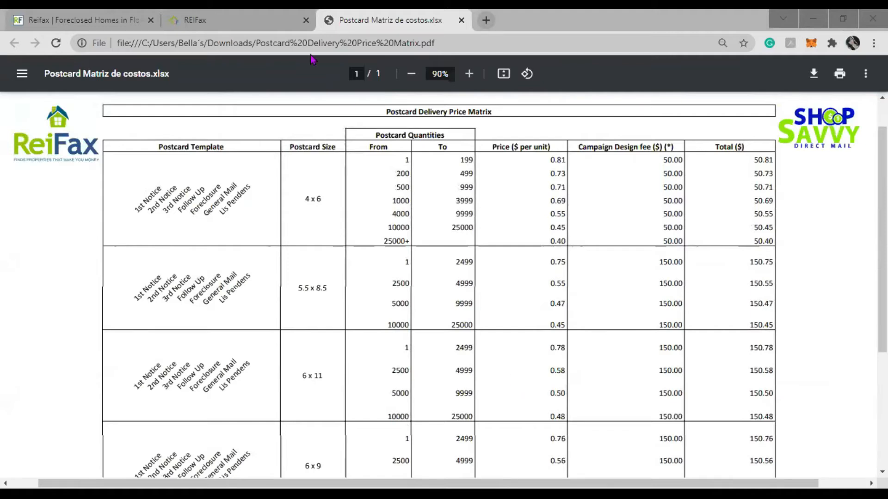
Step: Switch back to ReiFax, revisit the probate search criteria and results, then refresh the mailing campaign list and clear its selection
click(262, 28)
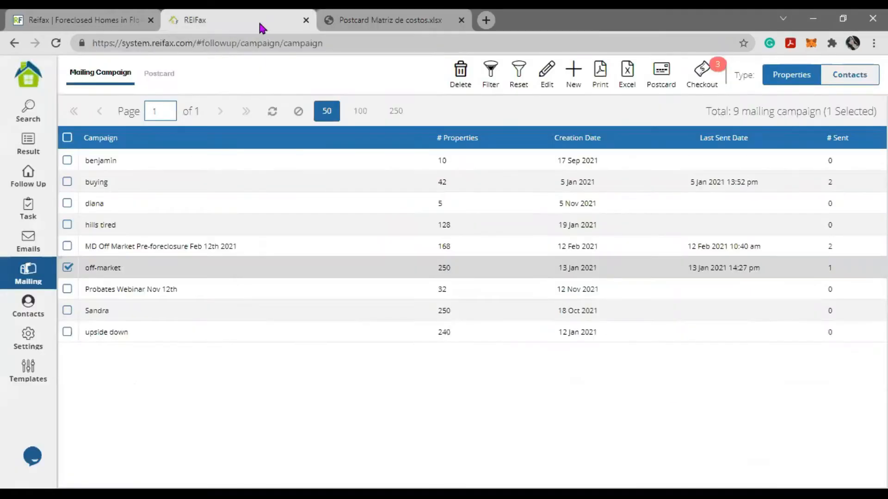
click(32, 109)
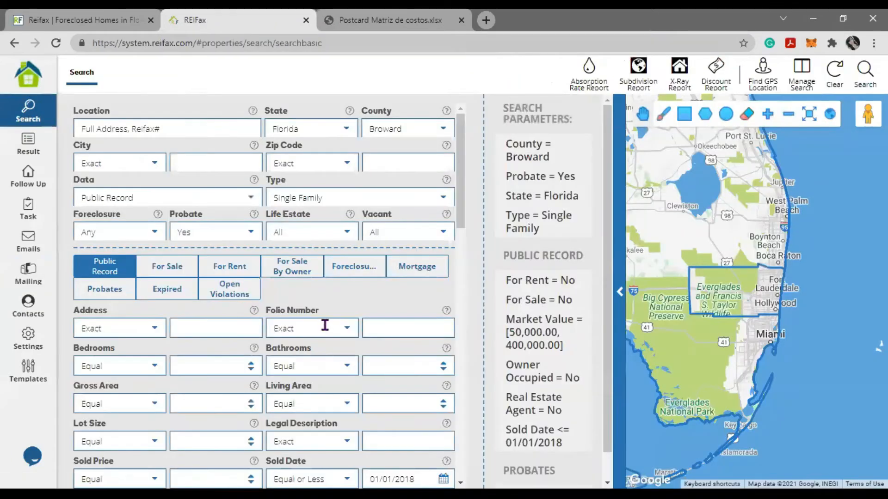
click(40, 155)
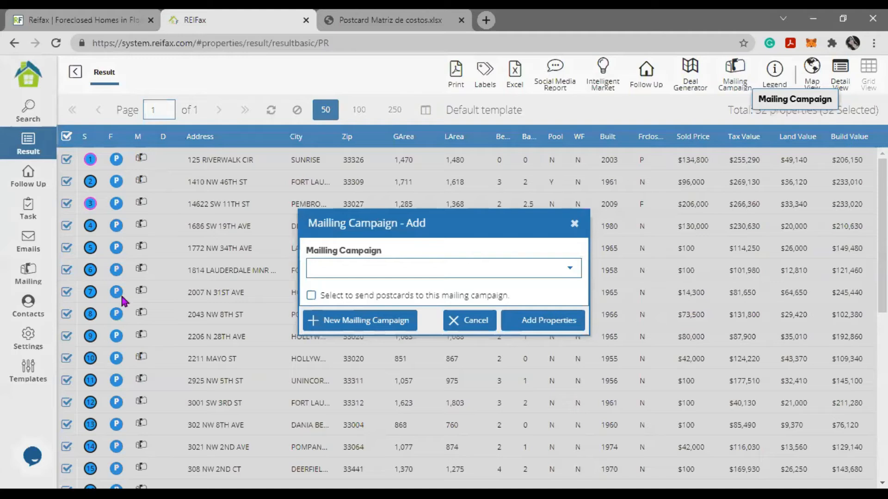
click(27, 280)
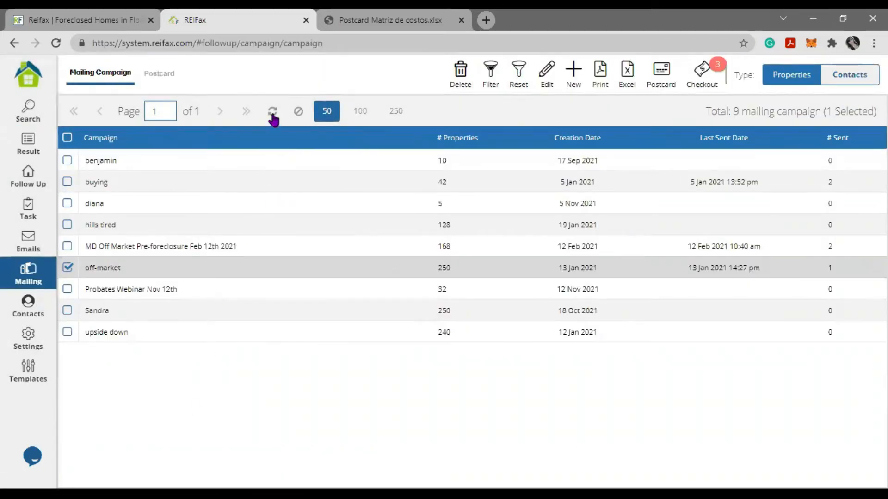
click(272, 111)
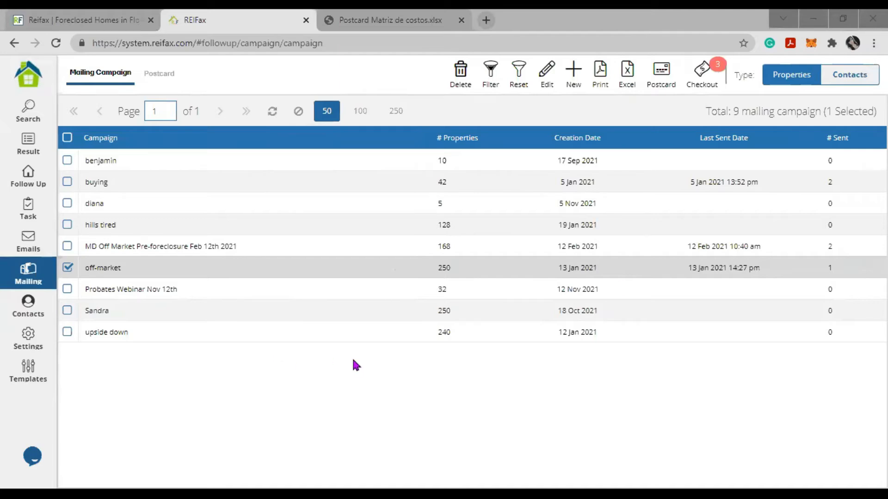
click(116, 277)
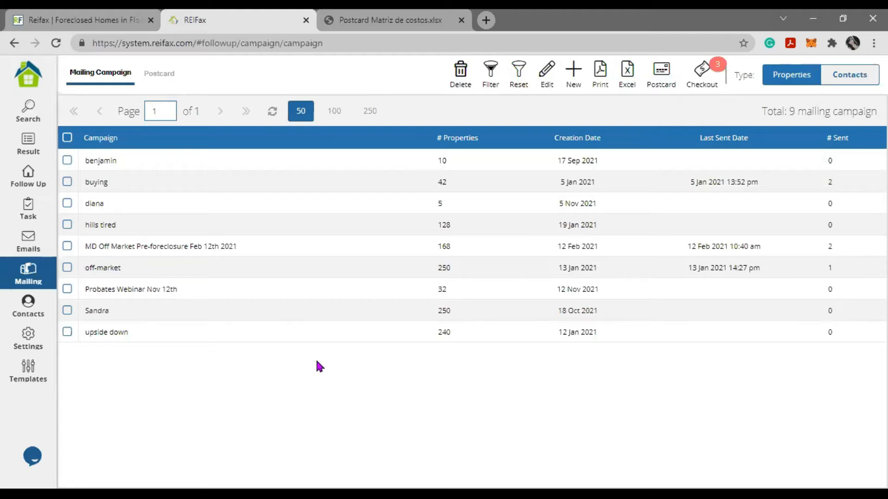
Step: Look through the email, SMS, fax, letter, task and call script templates and the custom fields, then return to the letter template
click(29, 385)
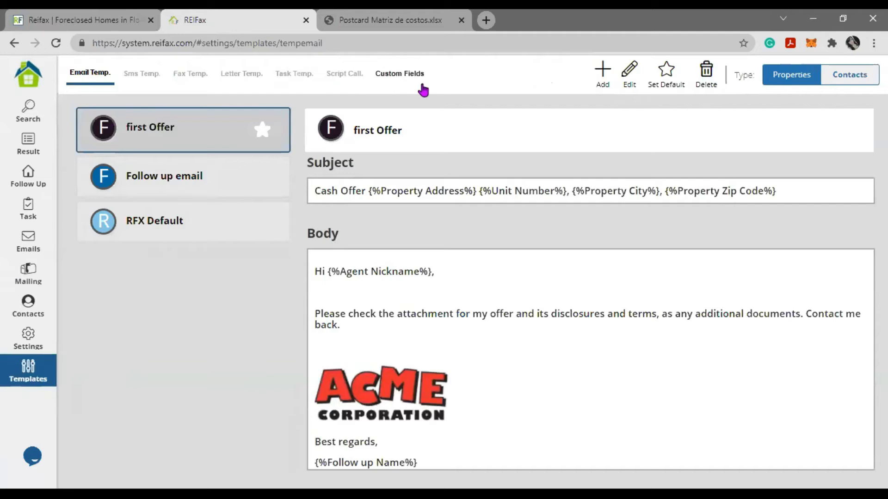
click(142, 76)
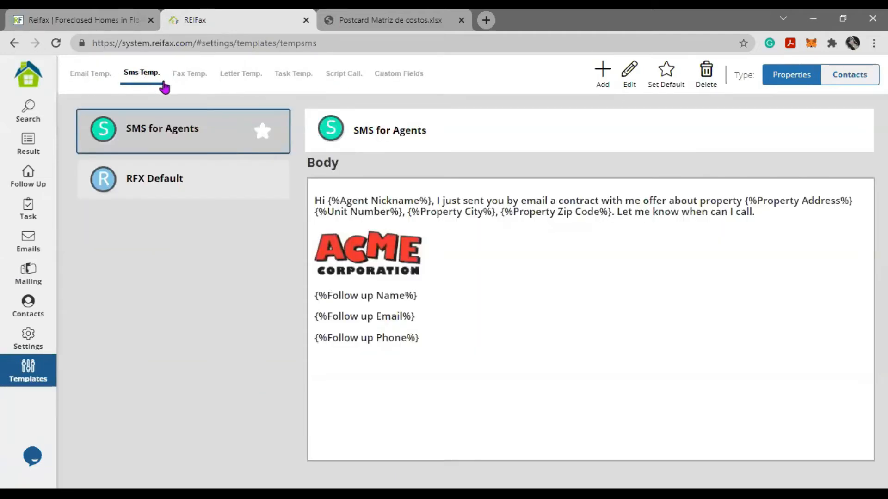
click(189, 78)
click(250, 82)
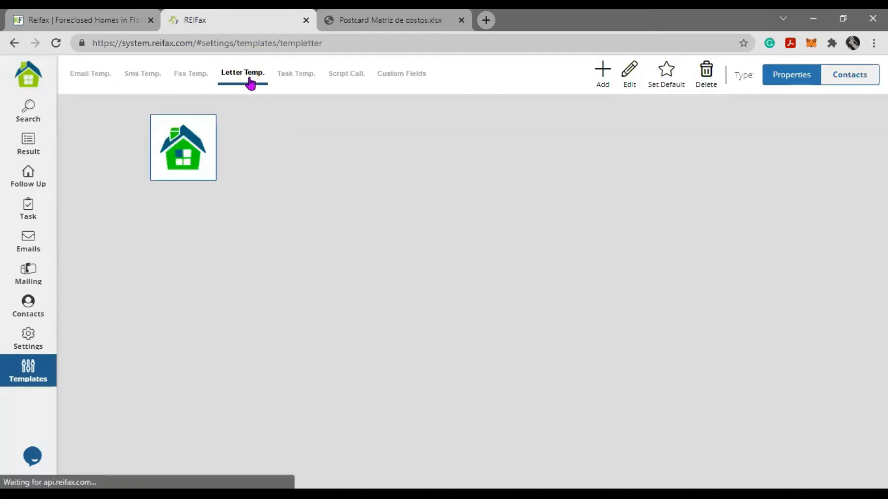
click(301, 81)
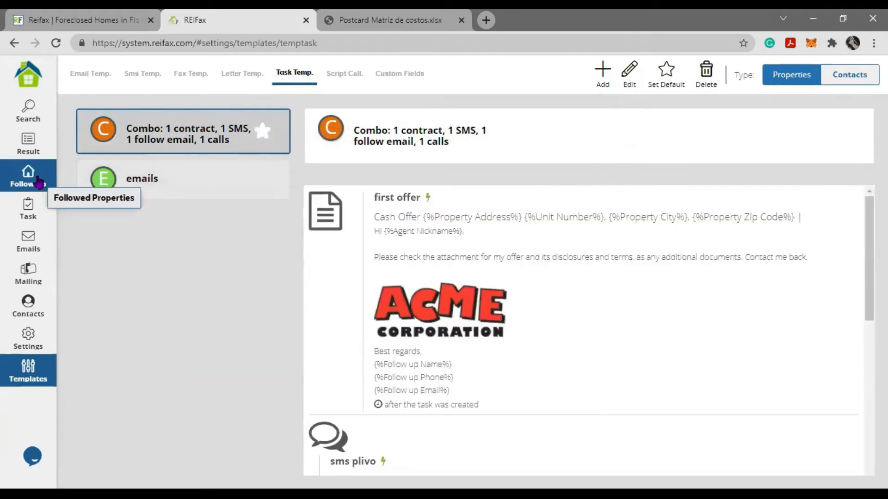
click(349, 83)
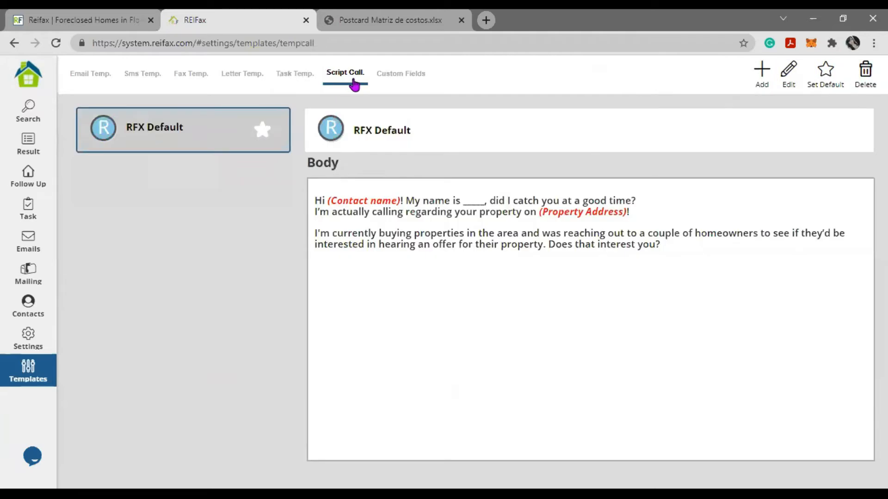
click(398, 82)
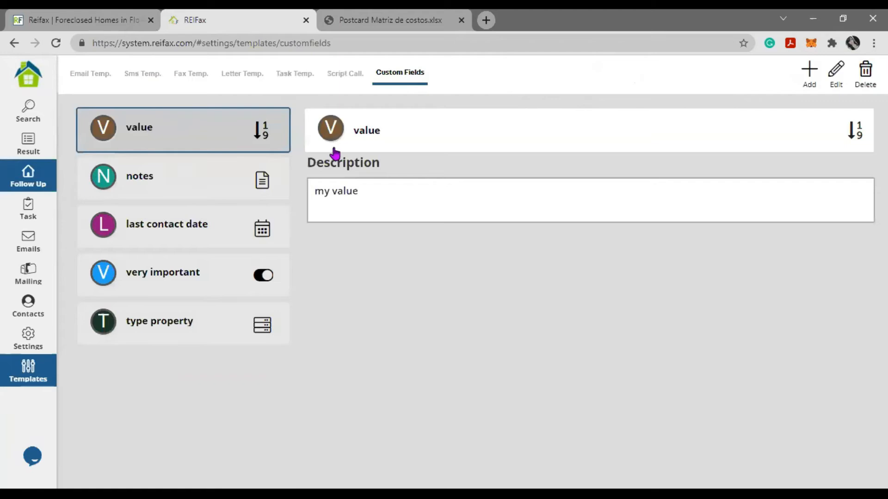
click(237, 79)
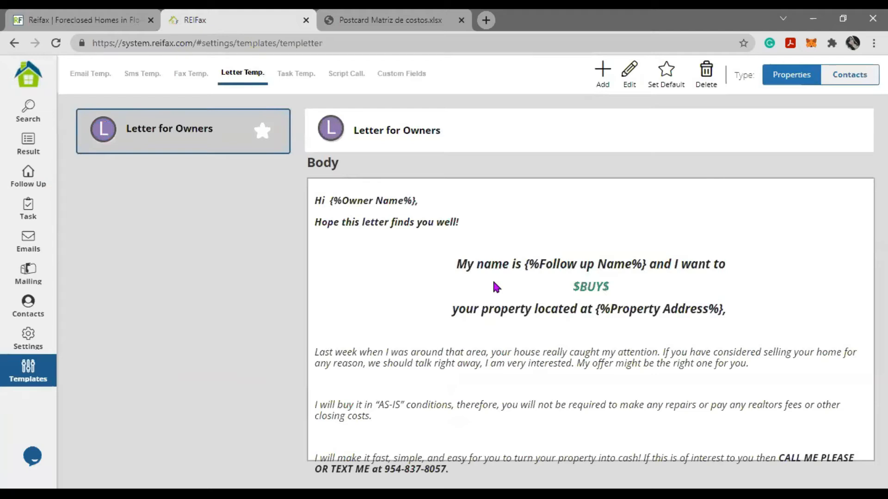
drag(444, 134, 352, 136)
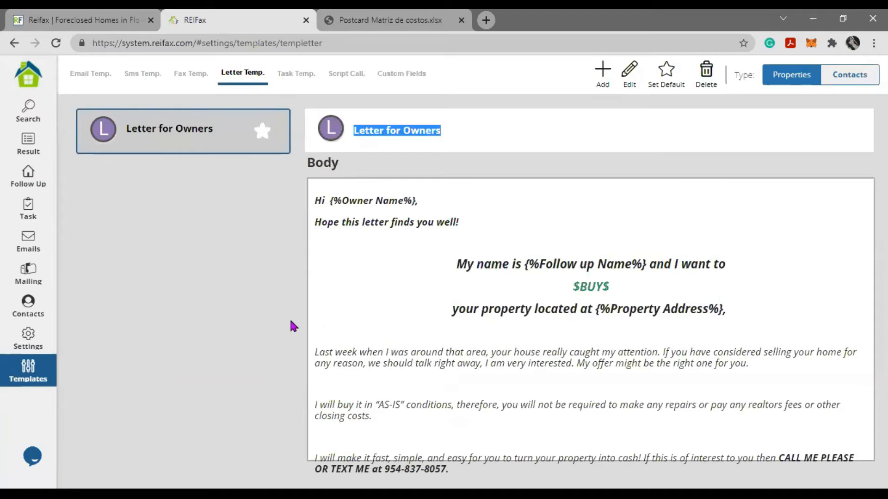
click(256, 271)
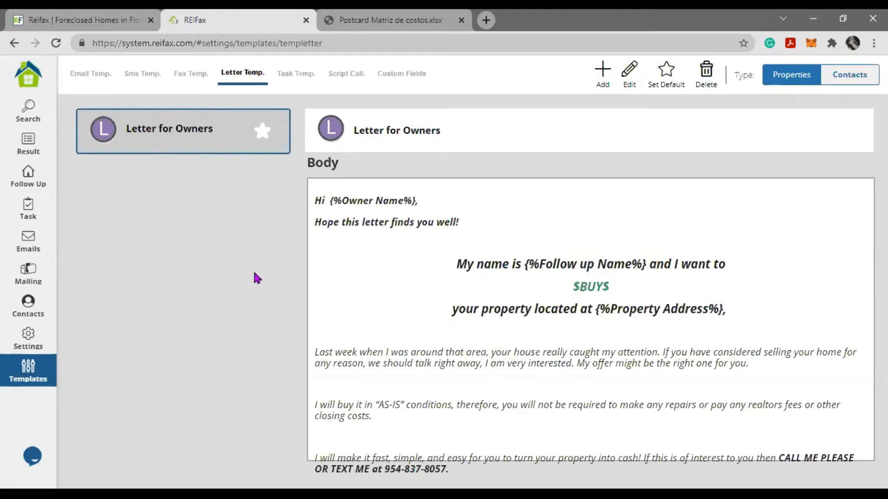
click(603, 79)
click(199, 139)
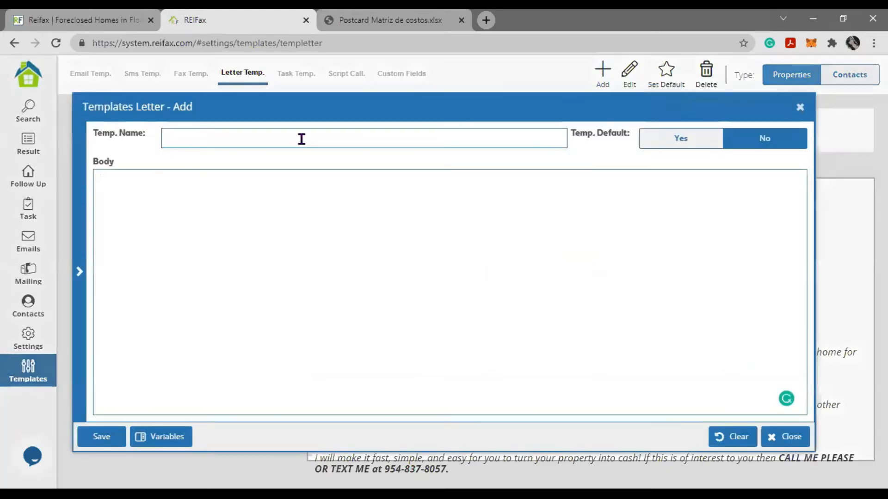
click(145, 192)
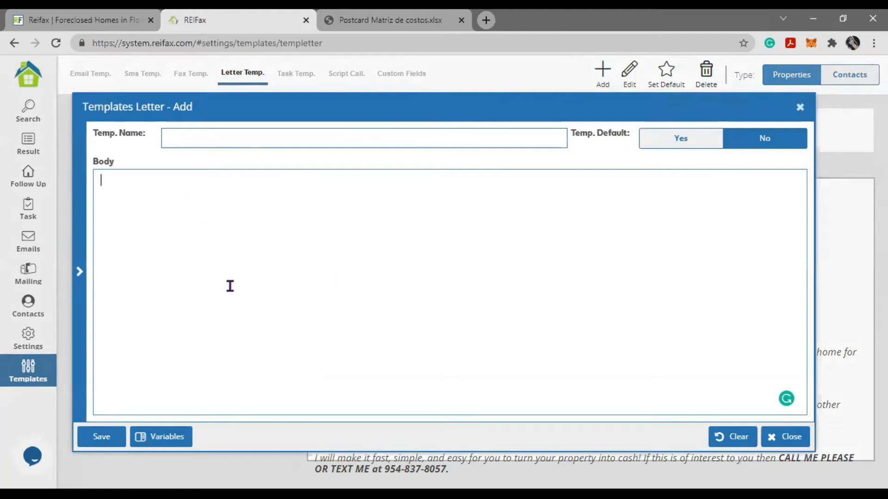
text(kjcnvkjxc)
key(BackSpace)
key(BackSpace)
key(BackSpace)
key(BackSpace)
key(BackSpace)
key(BackSpace)
key(BackSpace)
key(BackSpace)
key(BackSpace)
click(800, 109)
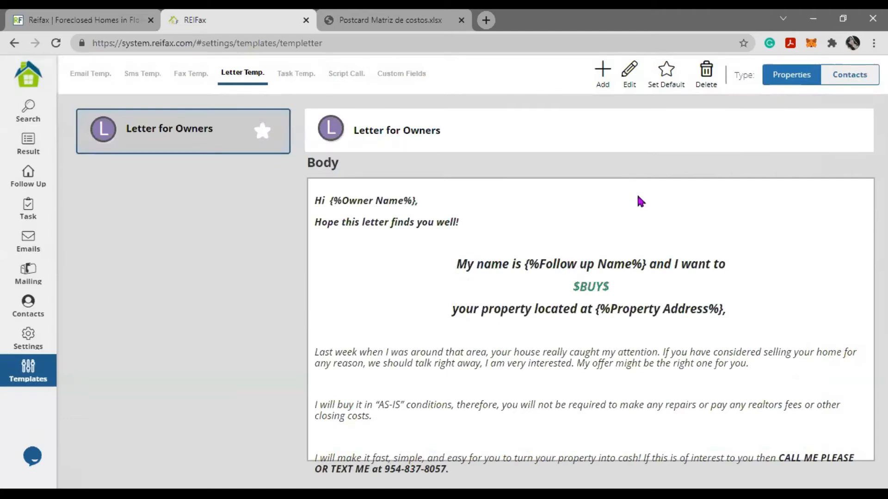
Step: Check how the Letter for Owners body loads in the template editor, closing the editor without saving
click(629, 71)
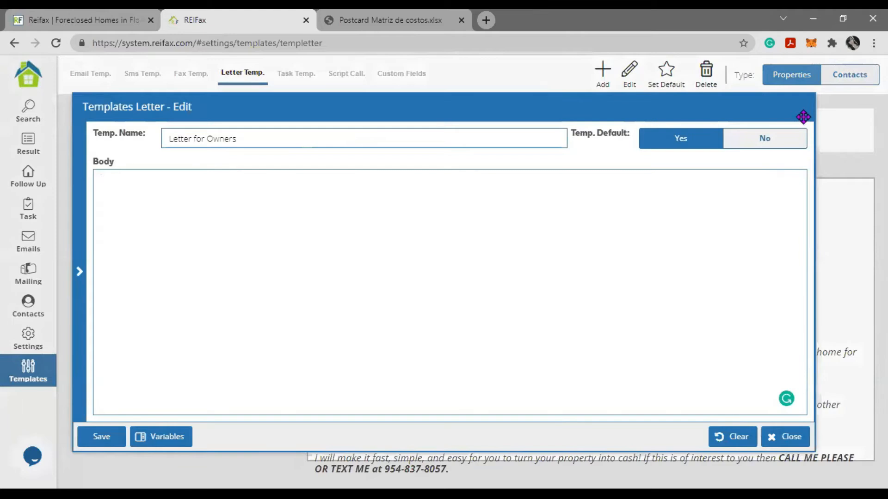
click(792, 438)
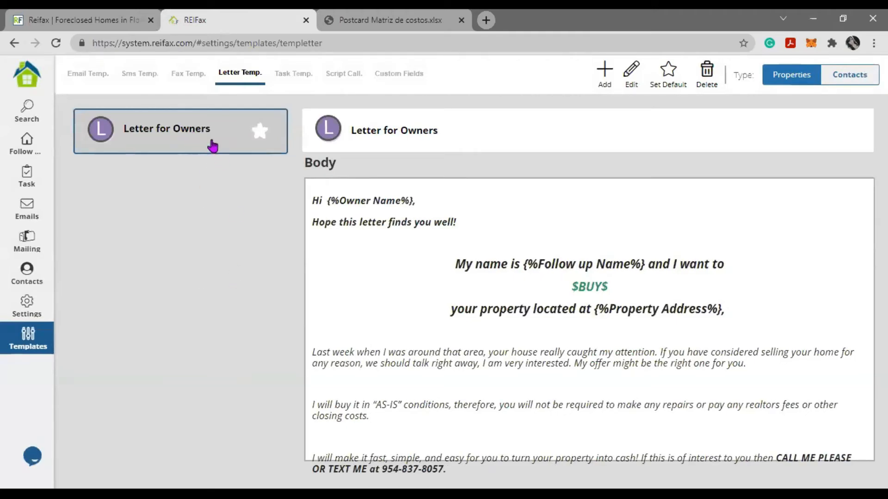
click(631, 71)
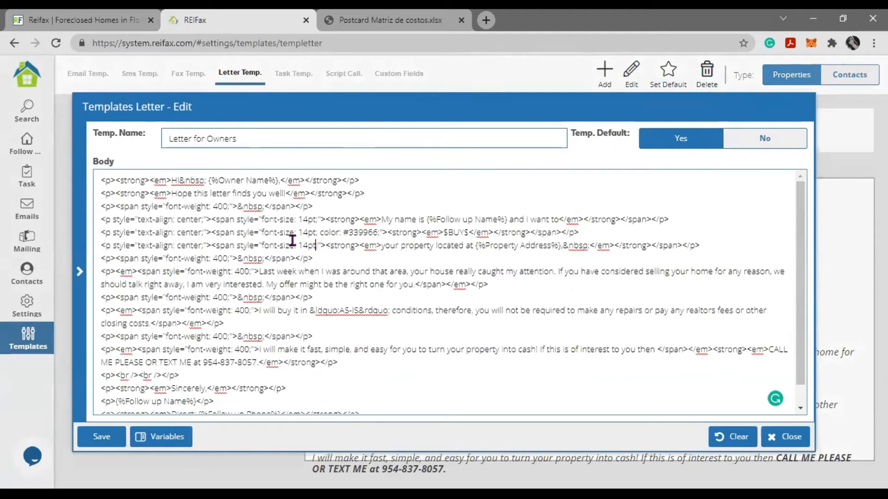
drag(106, 180, 471, 325)
click(727, 239)
click(785, 437)
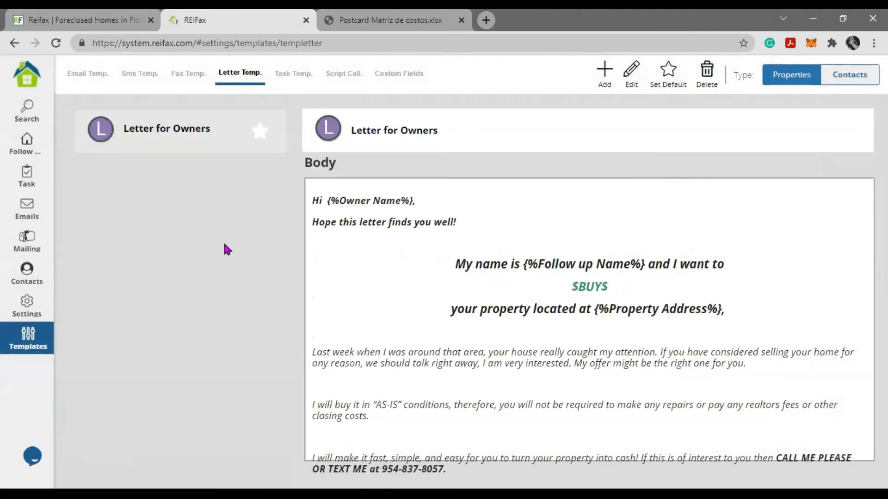
Step: Reload the letter templates page with the developer tools open, and close the developer tools
click(873, 43)
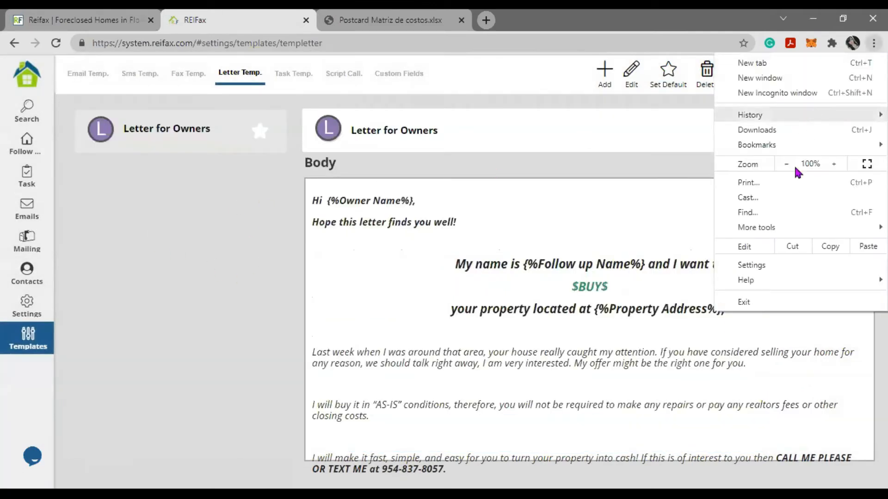
mouse_move(788, 229)
click(613, 332)
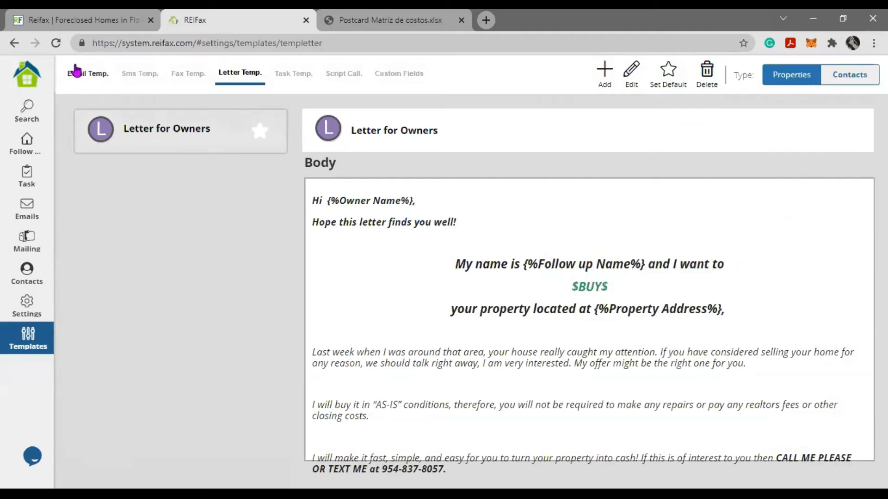
right_click(55, 43)
click(111, 91)
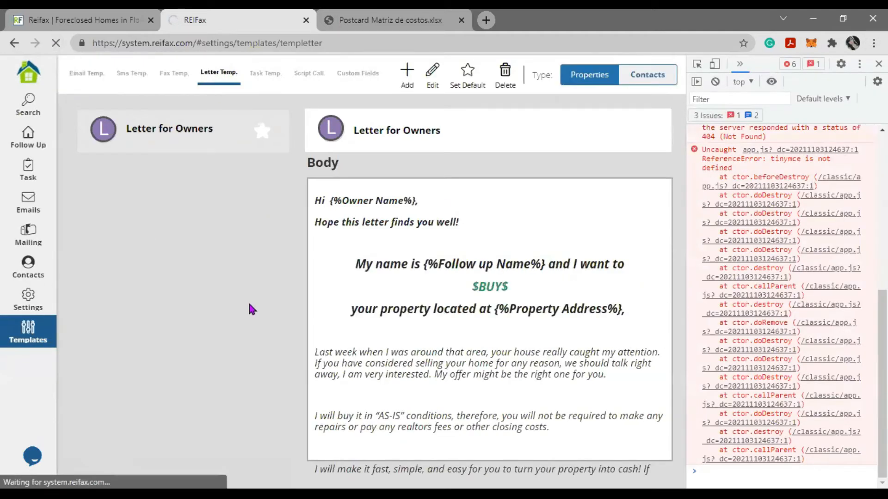
key(F12)
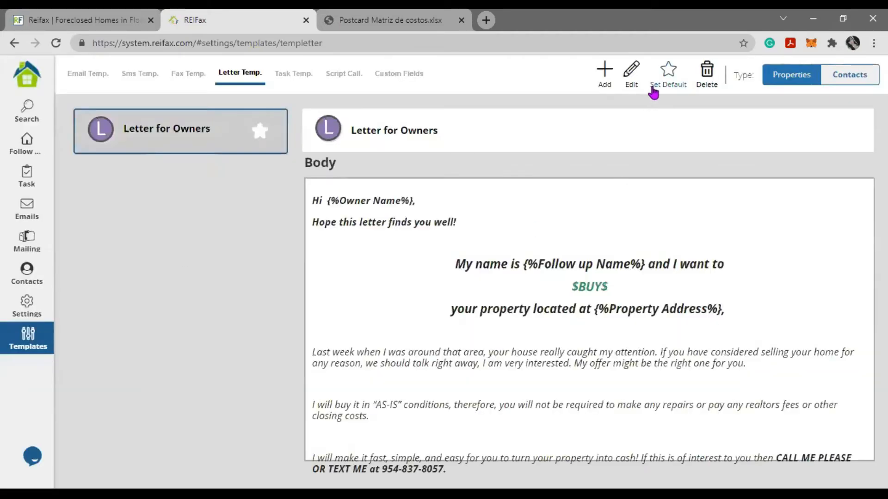
Step: Open the Letter for Owners template for editing and show the list of insertable variables
click(631, 73)
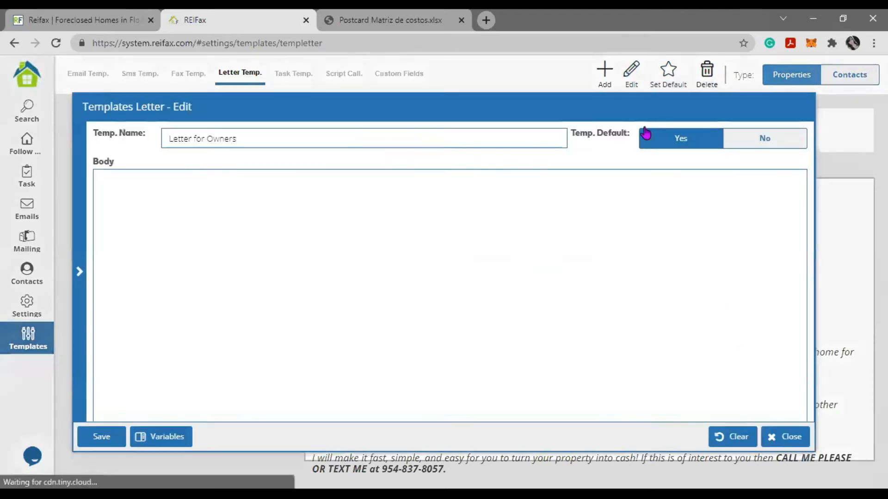
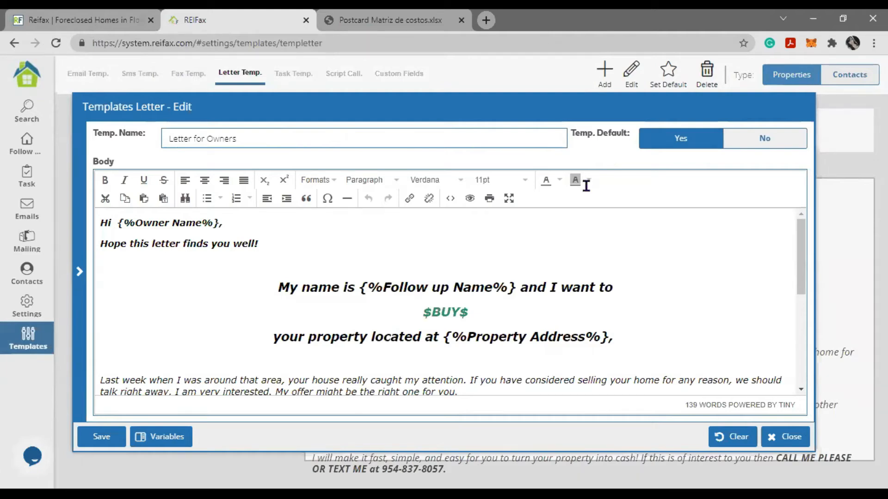
drag(257, 138, 126, 140)
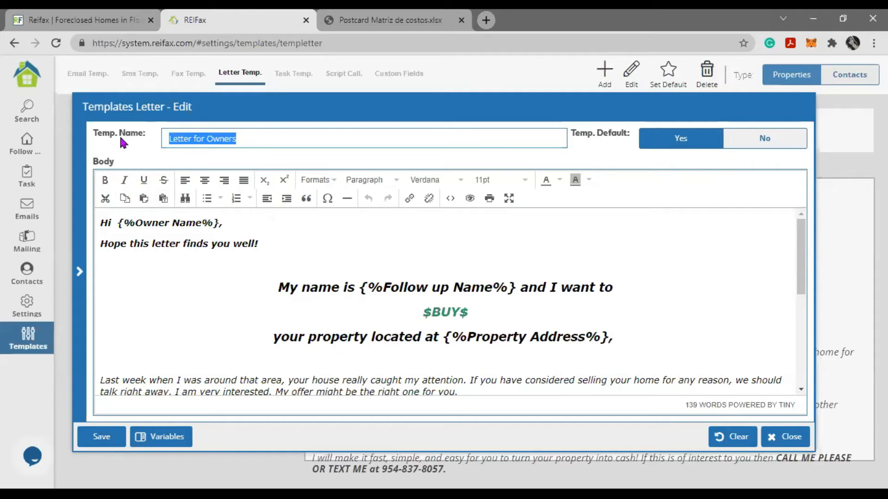
drag(220, 223, 118, 224)
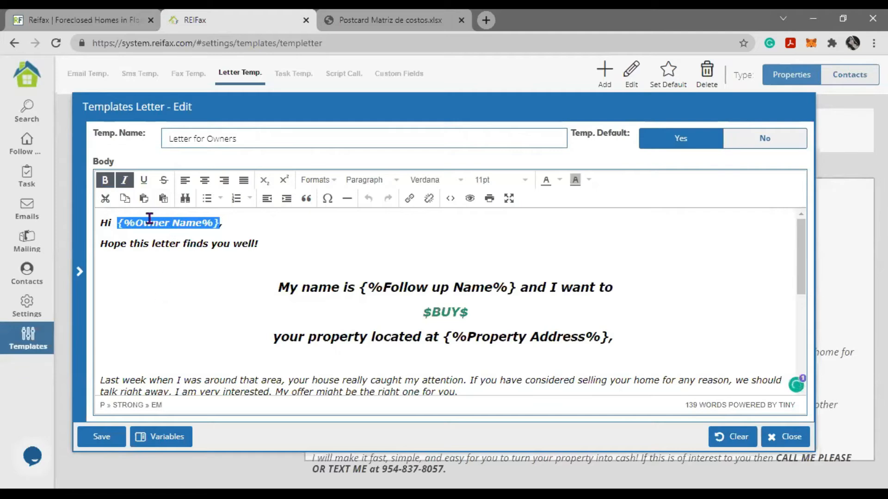
click(170, 438)
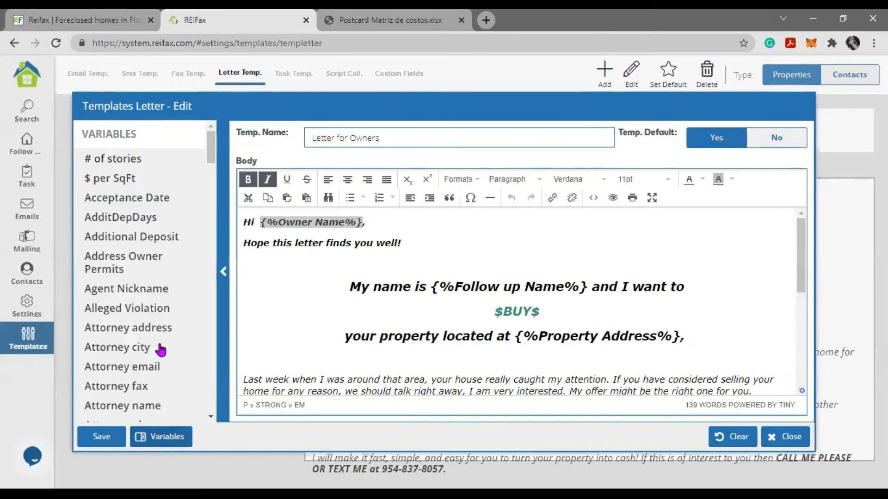
scroll(129, 243, down, 1)
scroll(130, 249, down, 1)
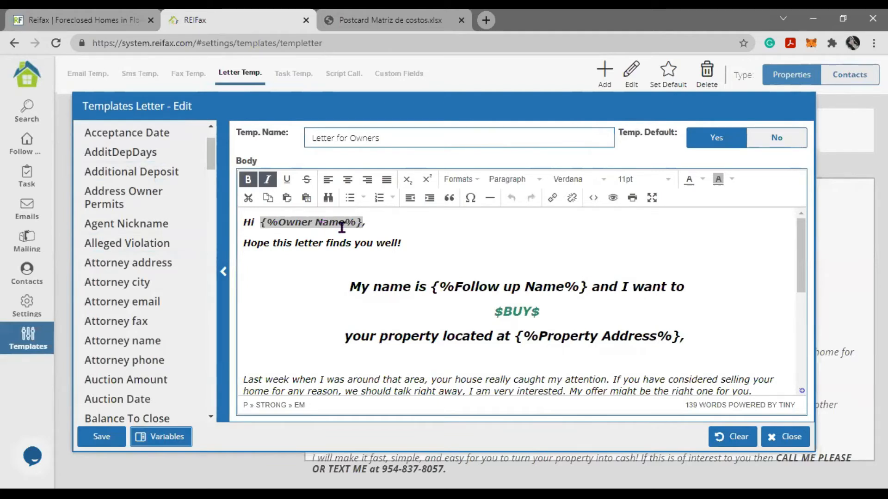
Step: Replace the {%Owner Name%} placeholder in the letter's greeting with the Representative name variable
drag(364, 223, 261, 225)
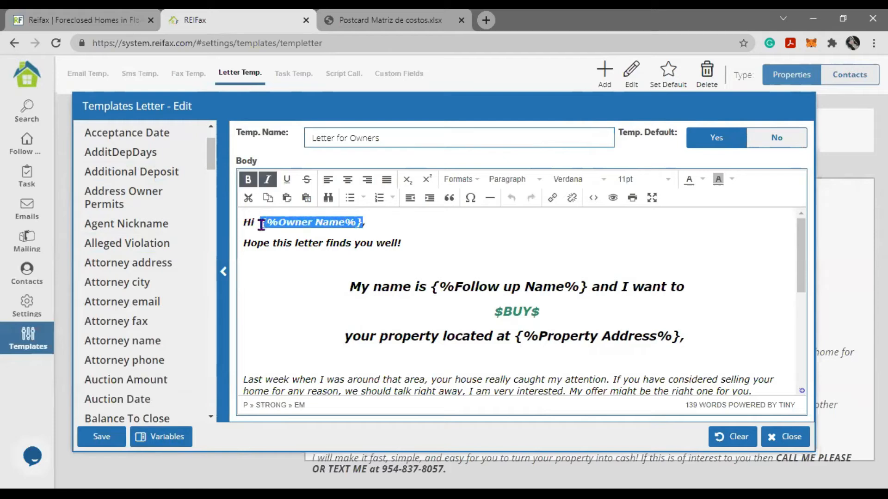
key(BackSpace)
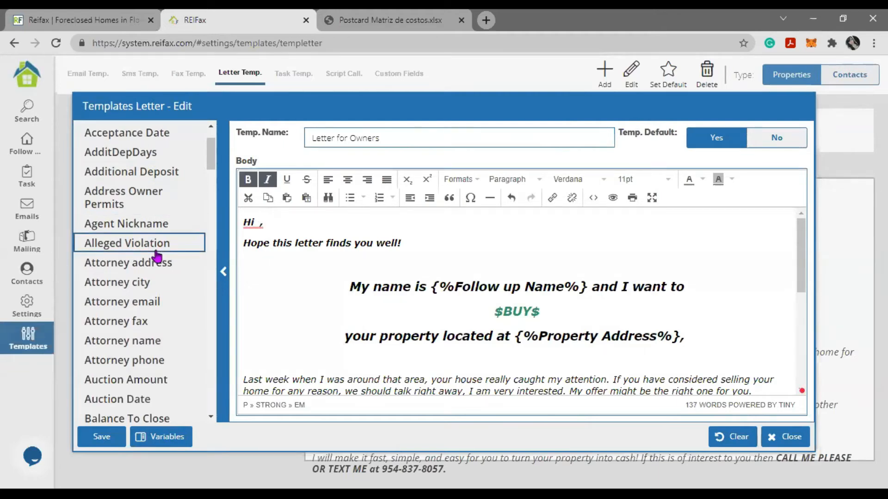
scroll(156, 257, down, 15)
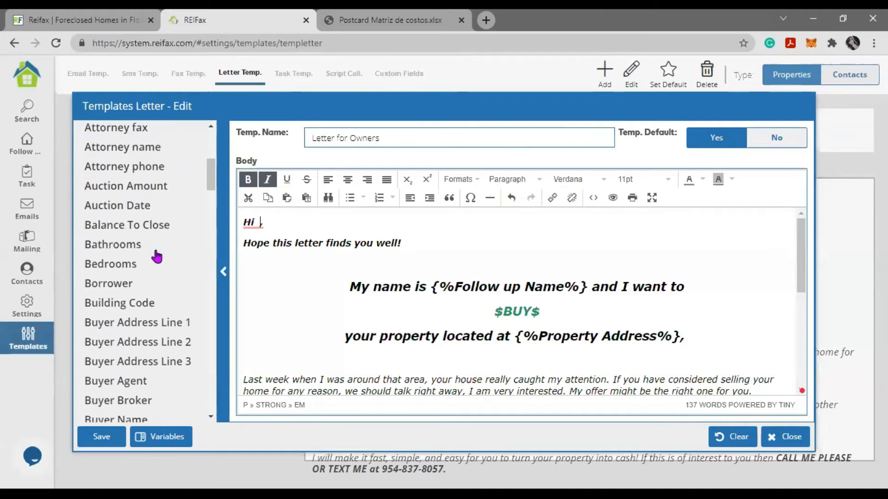
scroll(157, 257, down, 15)
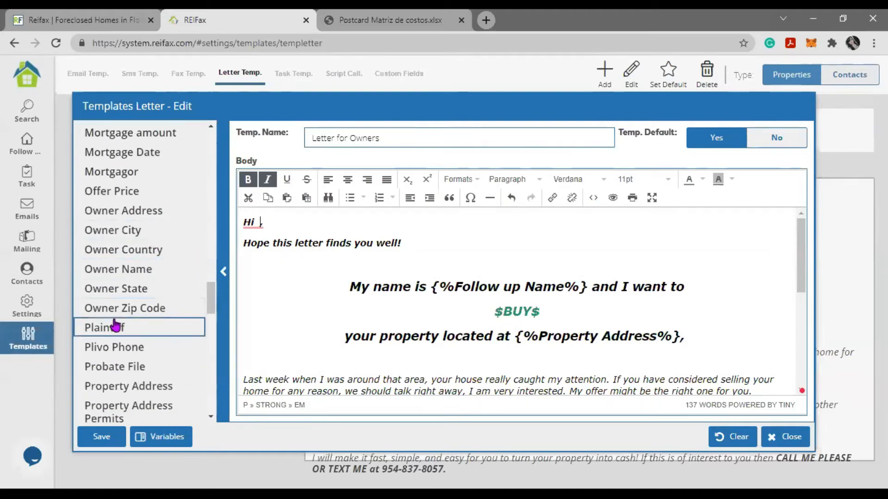
scroll(113, 333, down, 9)
scroll(115, 327, down, 3)
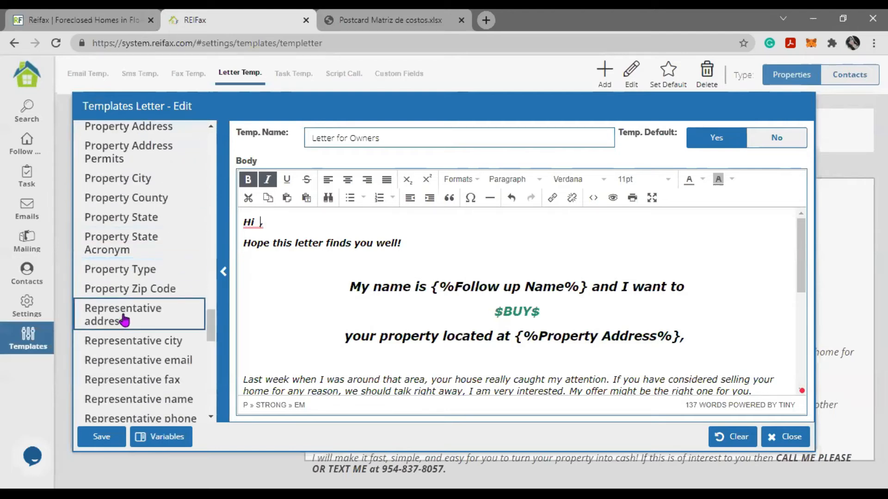
scroll(143, 319, down, 3)
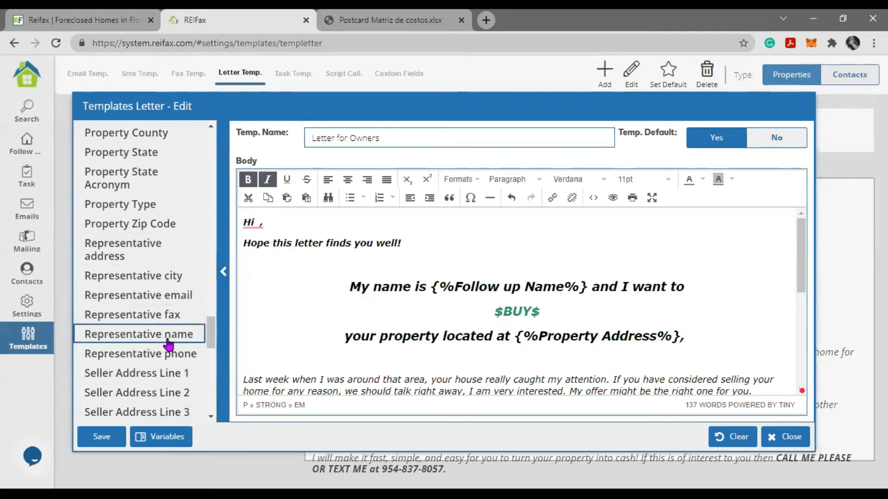
click(166, 340)
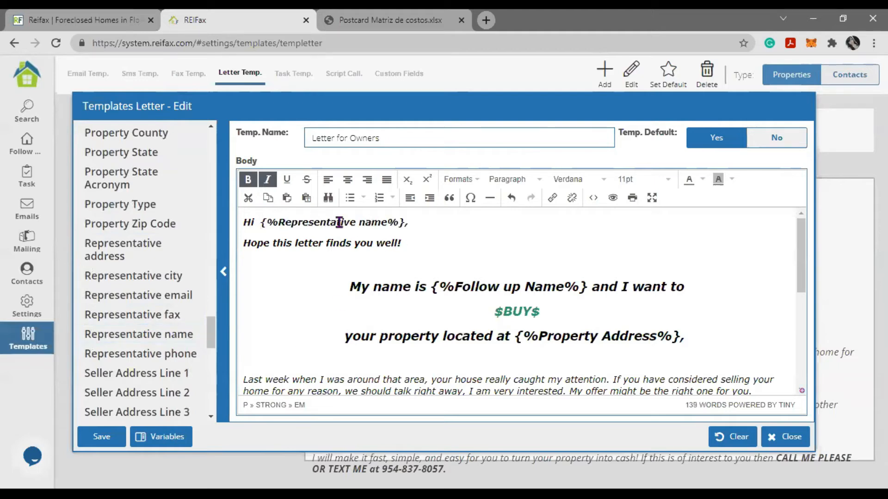
Step: Review the letter's opening lines, including the Follow up Name and Property Address placeholders
drag(273, 244, 407, 245)
click(508, 266)
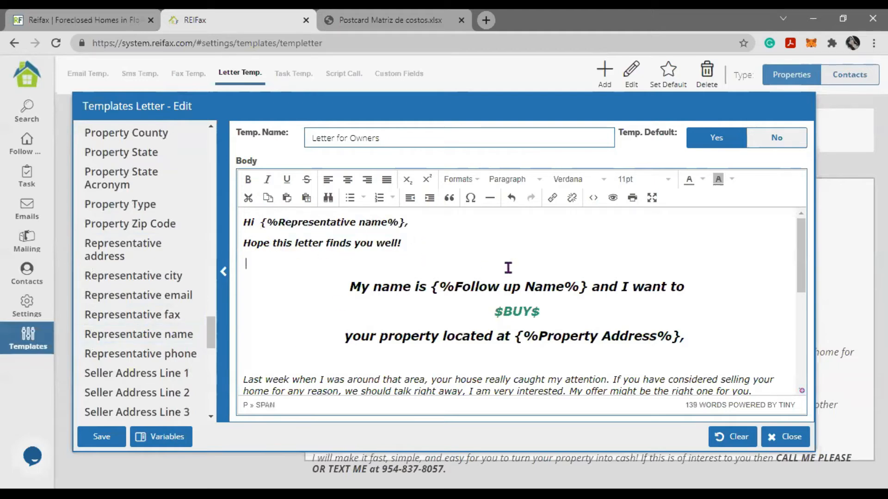
drag(369, 290, 412, 286)
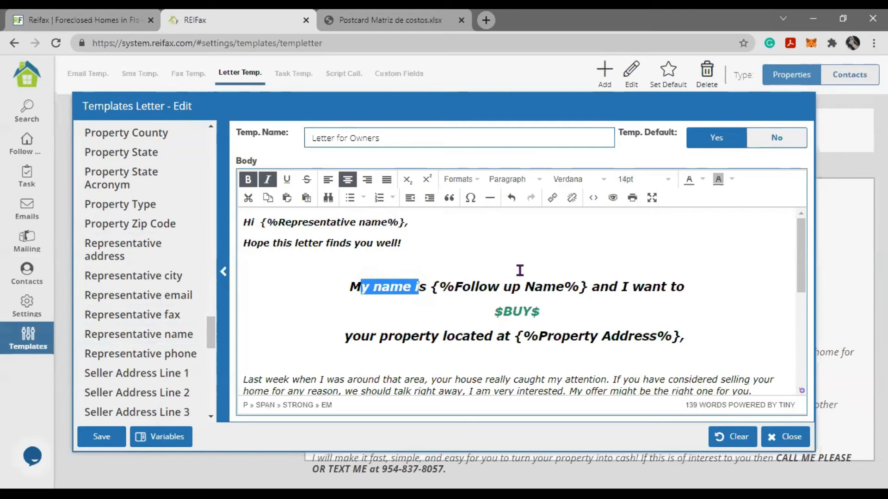
click(521, 286)
drag(585, 287, 432, 281)
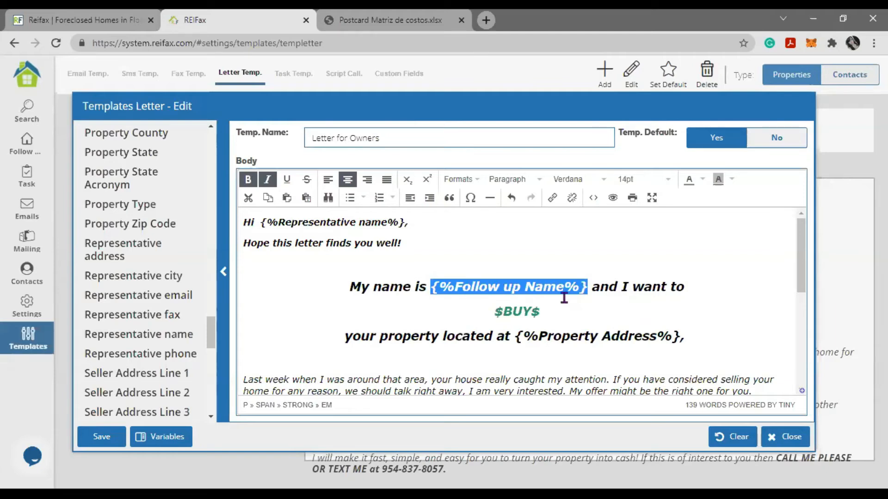
click(617, 288)
drag(643, 287, 559, 297)
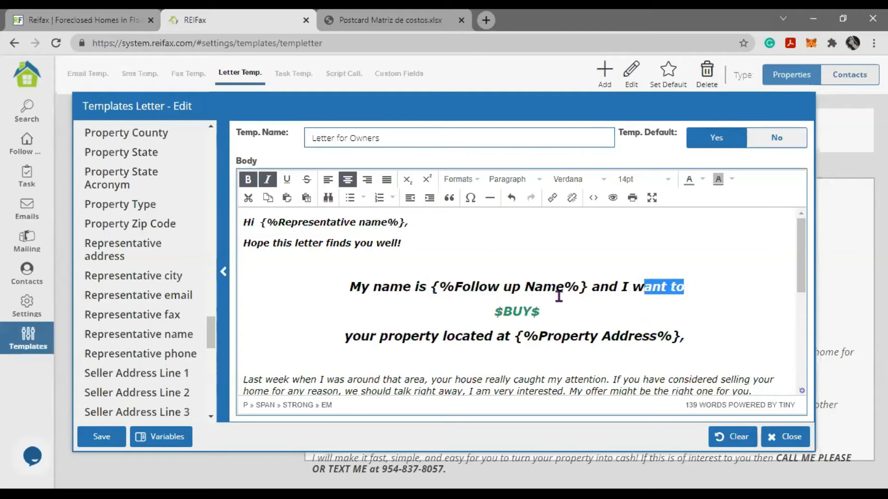
click(462, 337)
drag(678, 334, 514, 338)
click(675, 355)
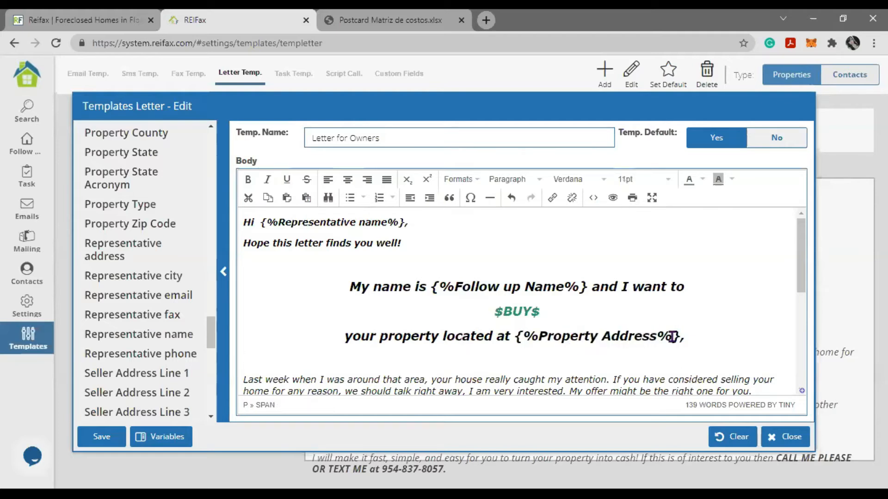
Step: Remove the trailing space after the {%Property Address%} placeholder's comma in the letter's centred introduction
click(688, 337)
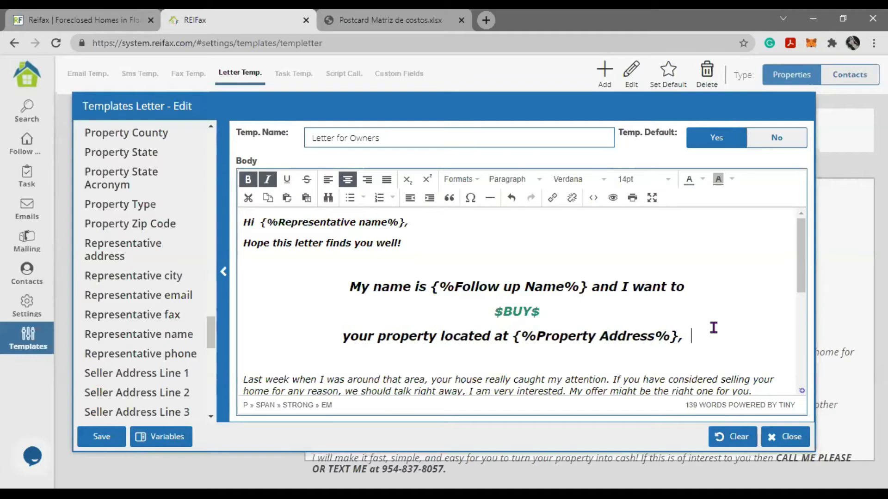
key(BackSpace)
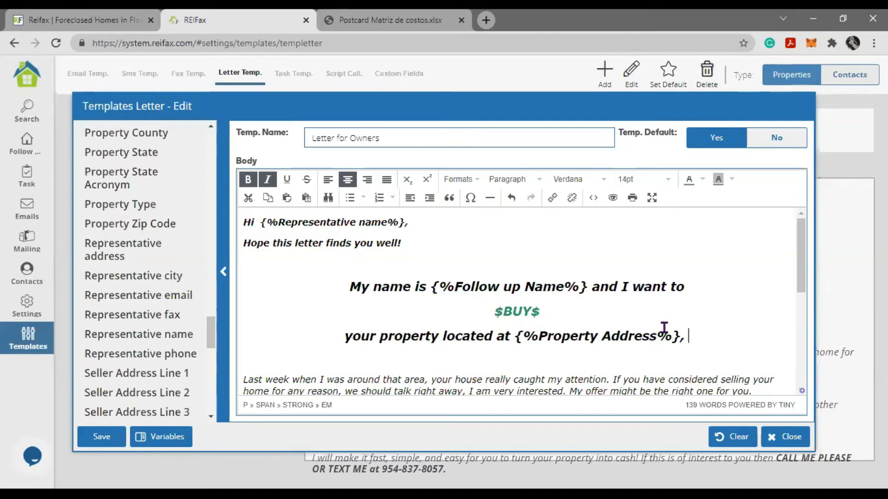
key(BackSpace)
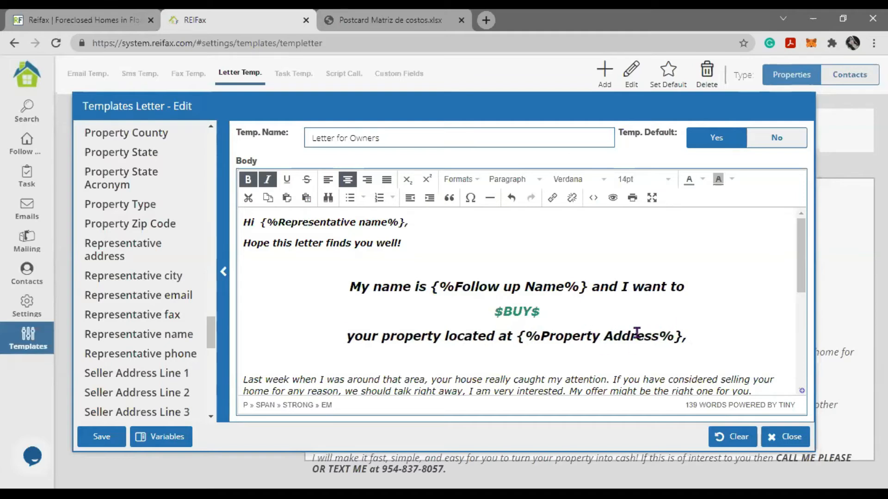
scroll(327, 286, down, 1)
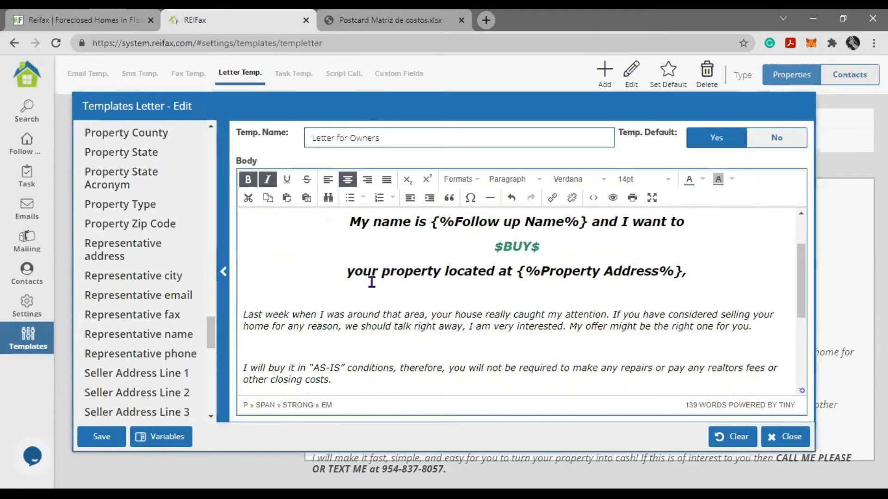
Step: Review the letter's property address line and the body paragraphs on the owner's house and the "AS-IS" purchase conditions
click(269, 314)
click(679, 273)
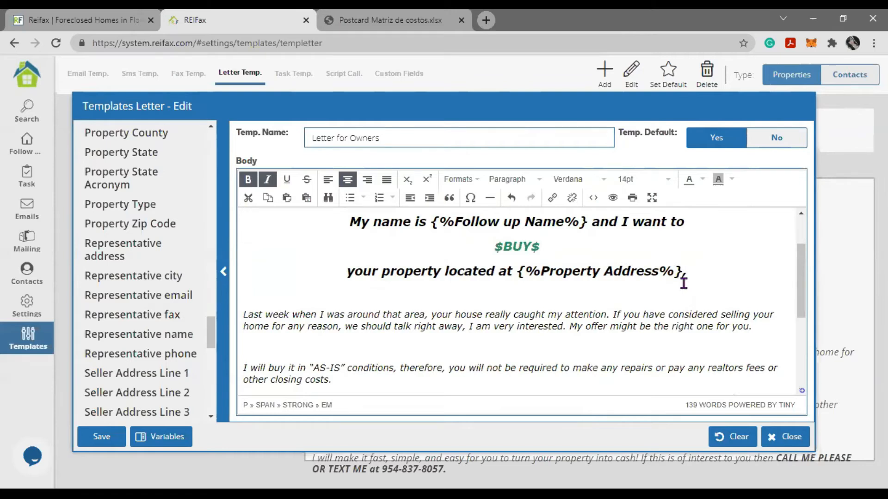
scroll(136, 326, down, 2)
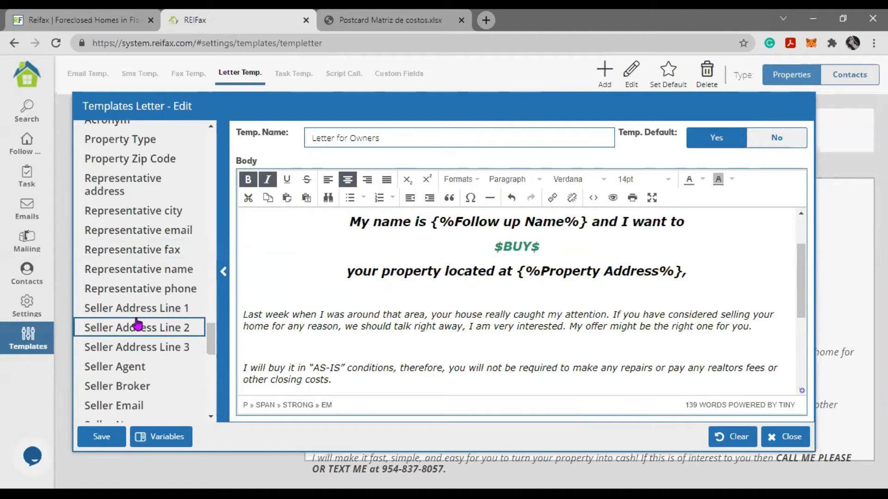
click(402, 325)
drag(277, 314, 727, 342)
click(609, 322)
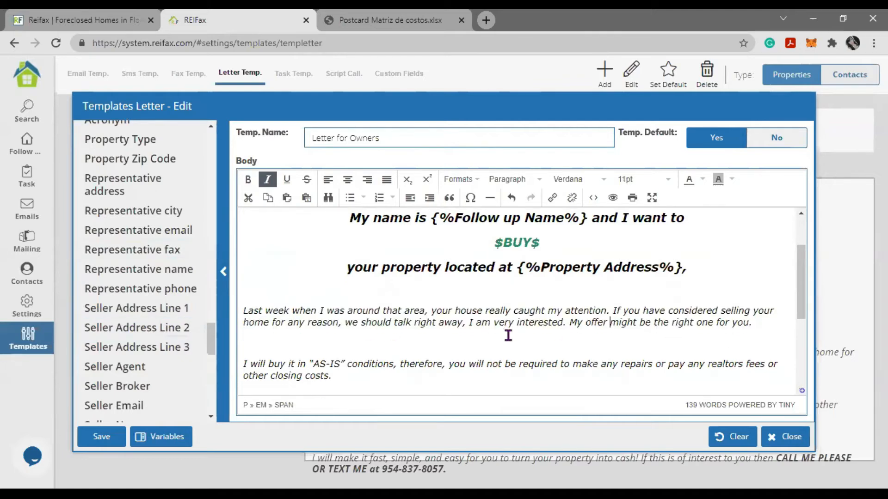
scroll(507, 335, down, 1)
click(359, 312)
click(297, 303)
drag(412, 303, 697, 326)
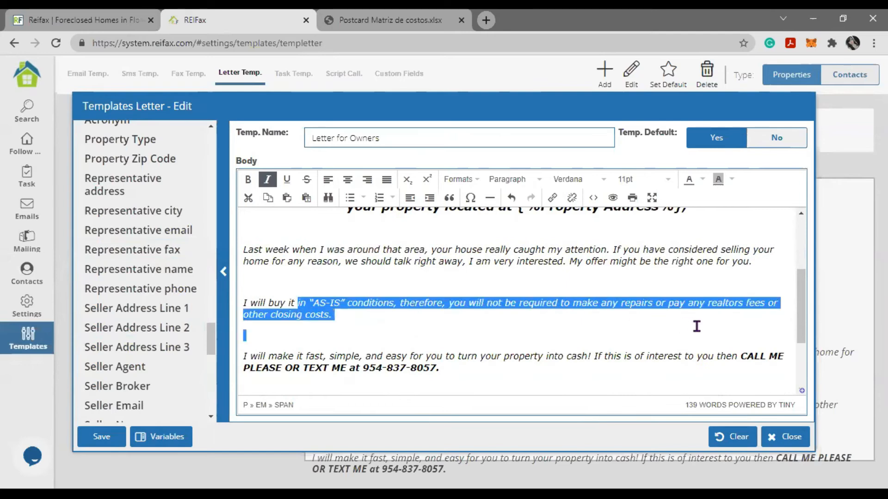
click(625, 325)
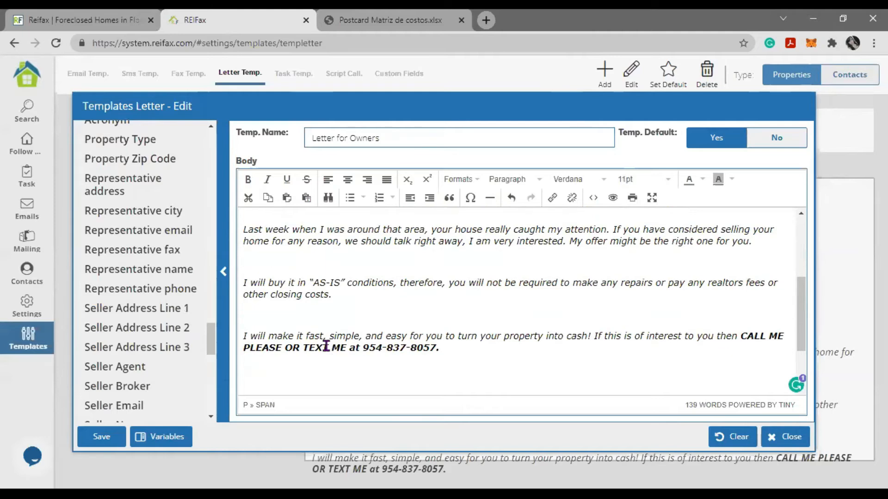
Step: Examine the letter's call to action, the Follow up Name, Phone and Email signature placeholders, and the Representative name variable in the greeting
scroll(326, 349, down, 1)
drag(255, 303, 514, 304)
click(397, 292)
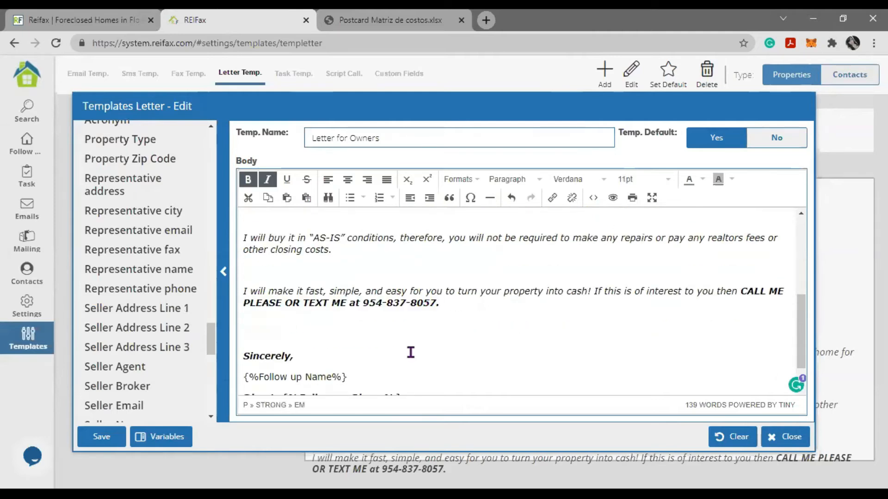
scroll(285, 301, down, 1)
drag(245, 339, 396, 390)
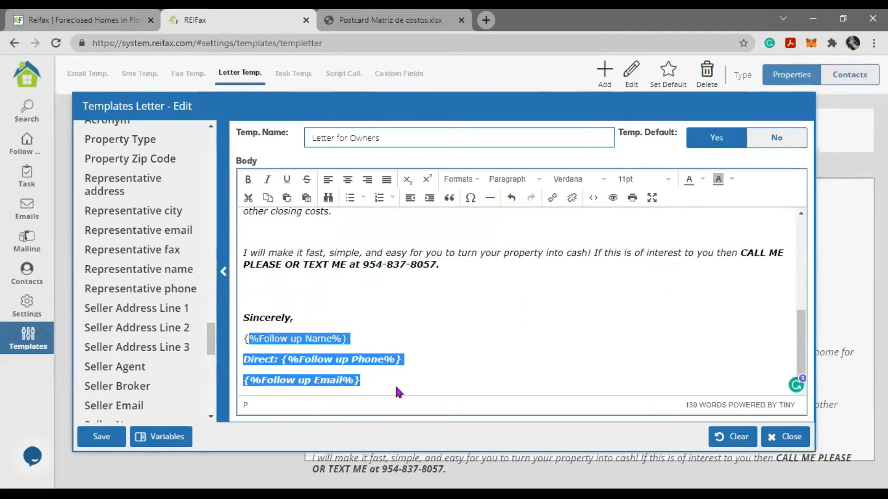
click(467, 345)
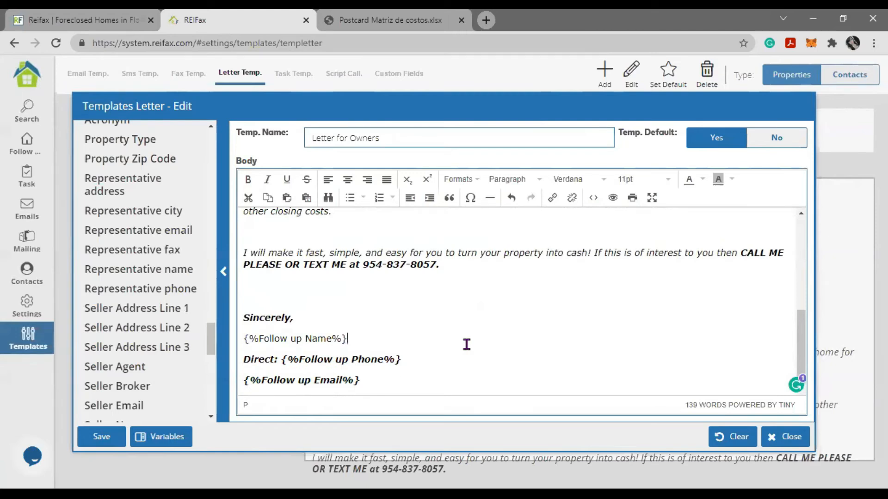
scroll(466, 344, up, 6)
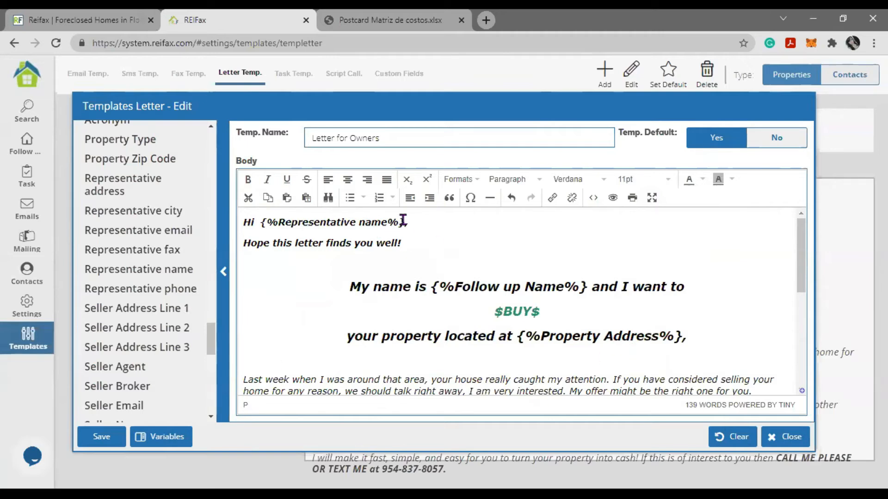
drag(404, 221, 260, 222)
click(356, 326)
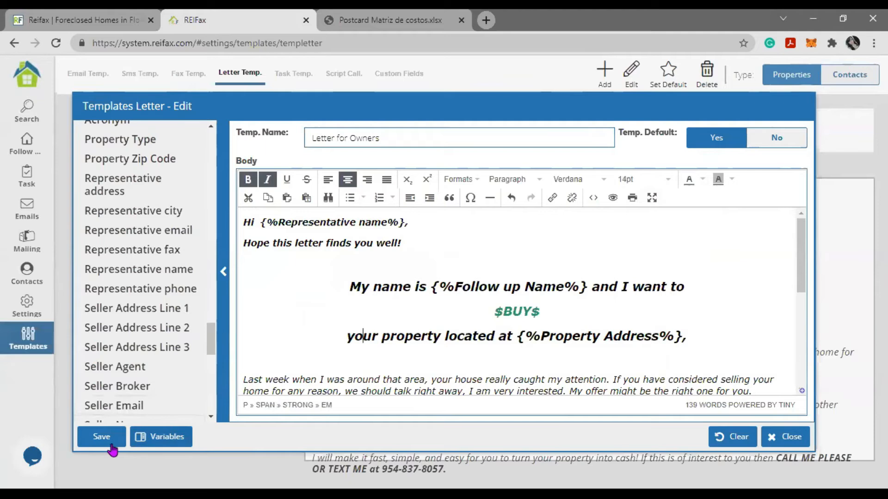
Step: Save the edited Letter for Owners template and go back to the list of mailing campaigns
click(99, 437)
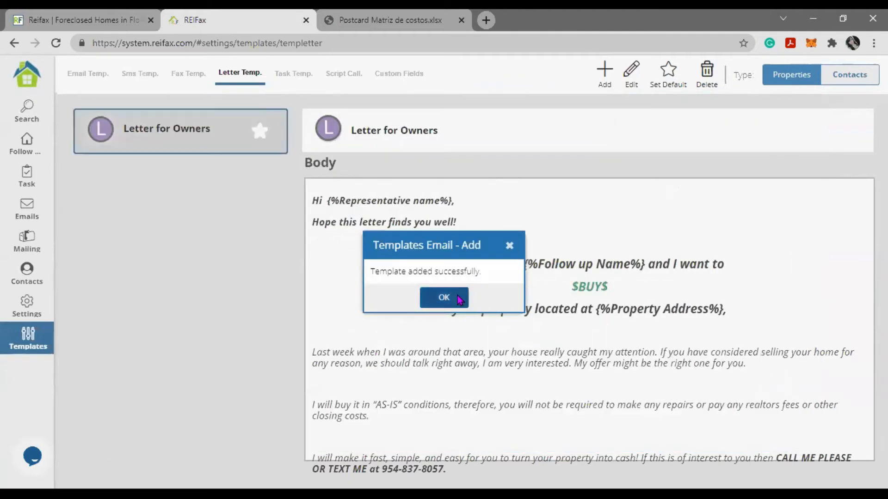
click(459, 298)
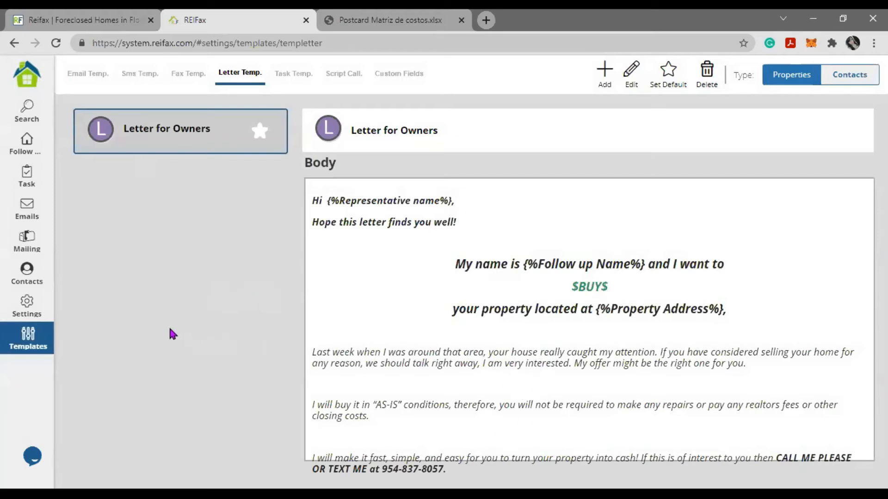
click(26, 250)
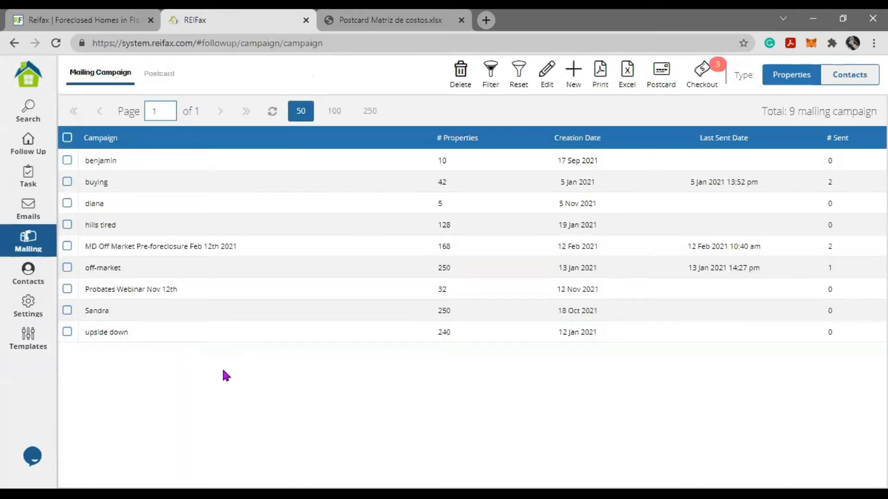
Step: Open the Probates Webinar Nov 12th mailing campaign and check its total number of properties
click(67, 289)
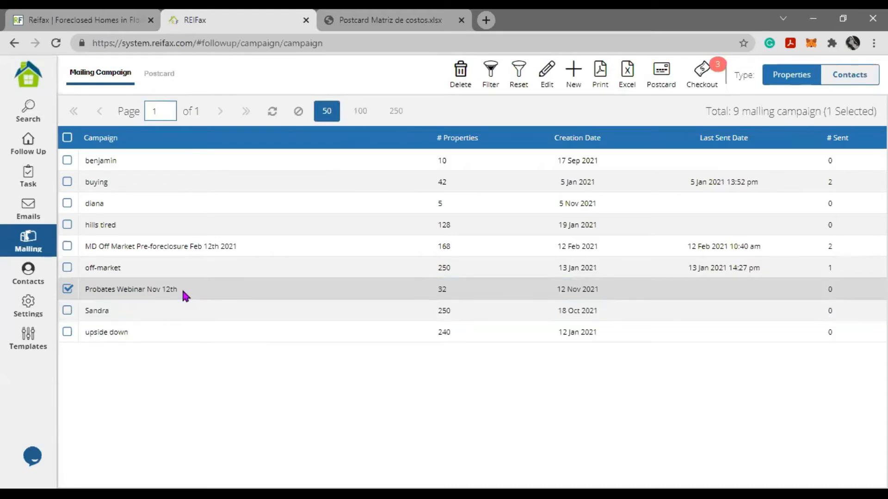
double_click(210, 289)
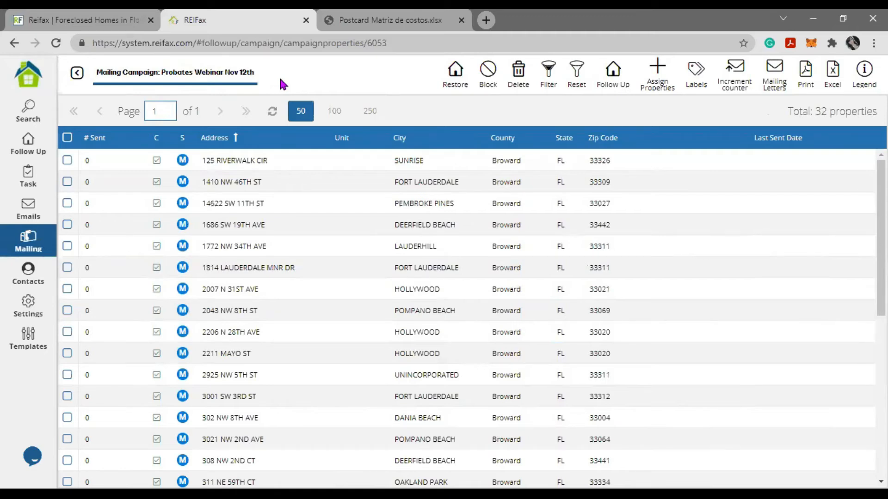
drag(788, 111, 877, 112)
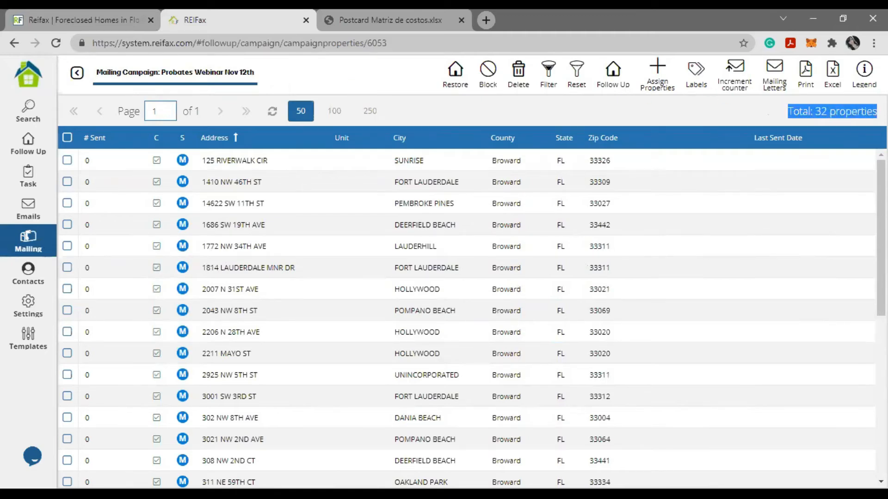
click(599, 110)
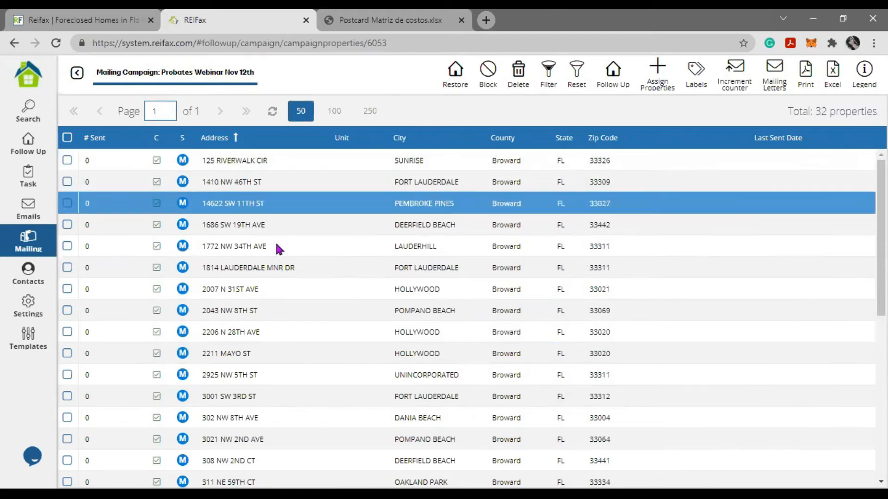
Step: Look through the campaign's whole property list and check the property total and page count
scroll(278, 252, down, 5)
scroll(277, 252, down, 3)
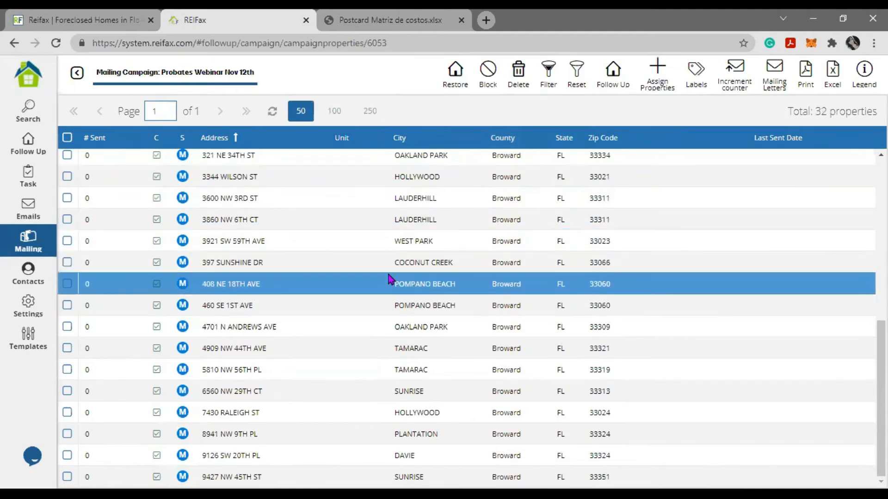
scroll(363, 242, up, 6)
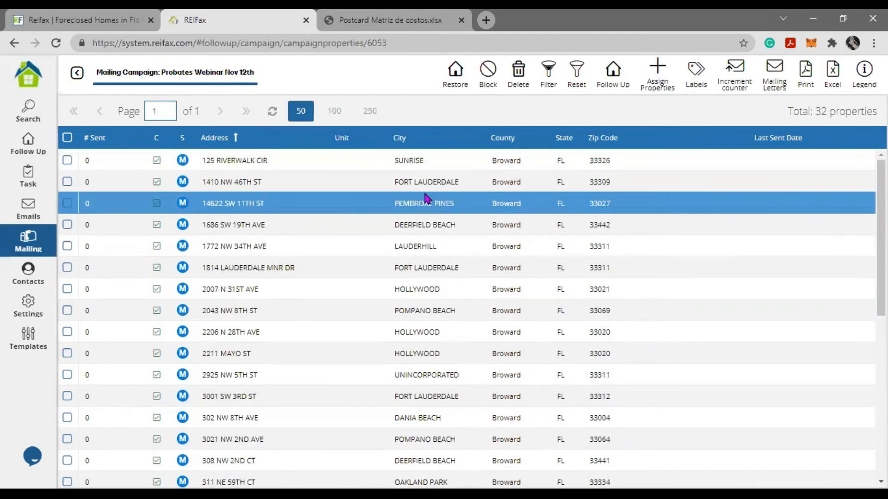
drag(812, 114, 862, 113)
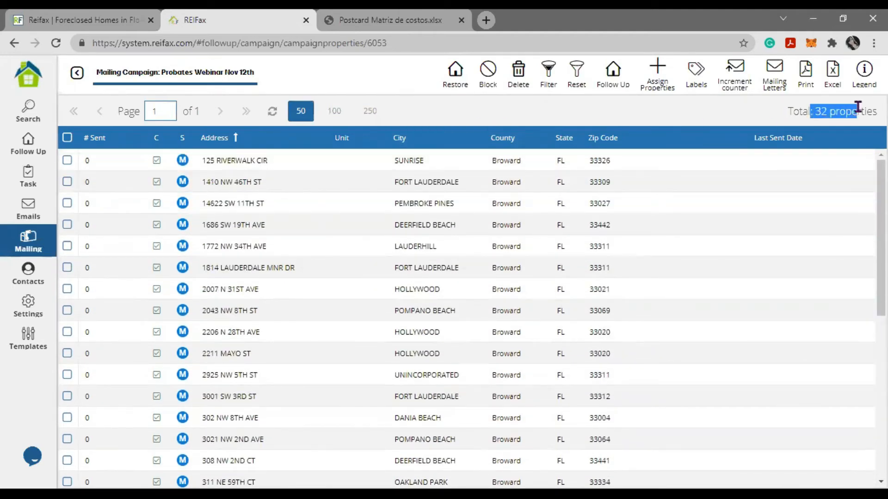
click(532, 113)
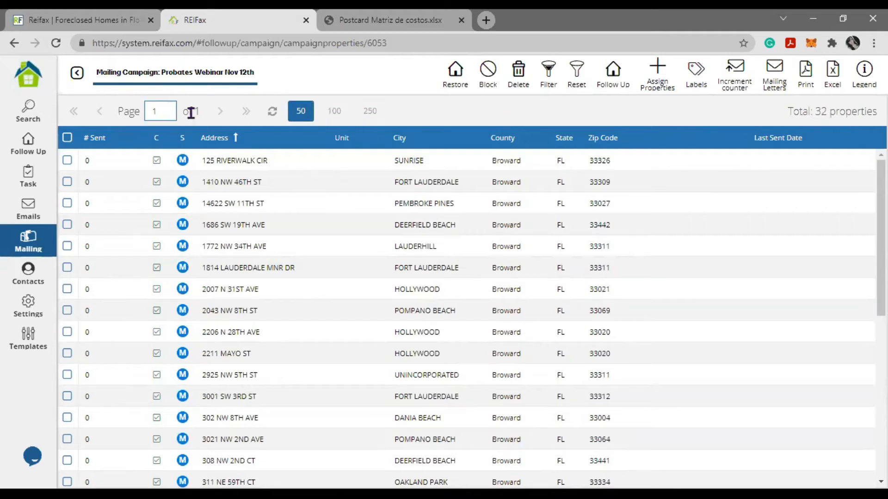
drag(204, 117, 118, 113)
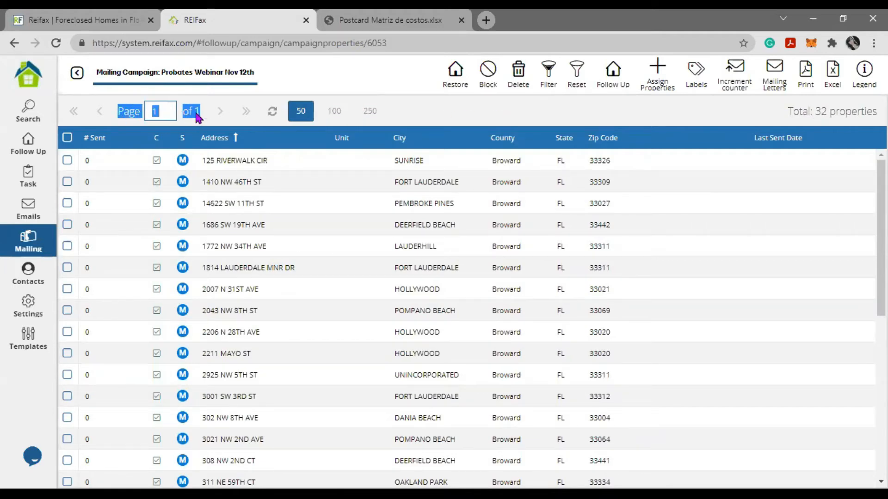
click(370, 112)
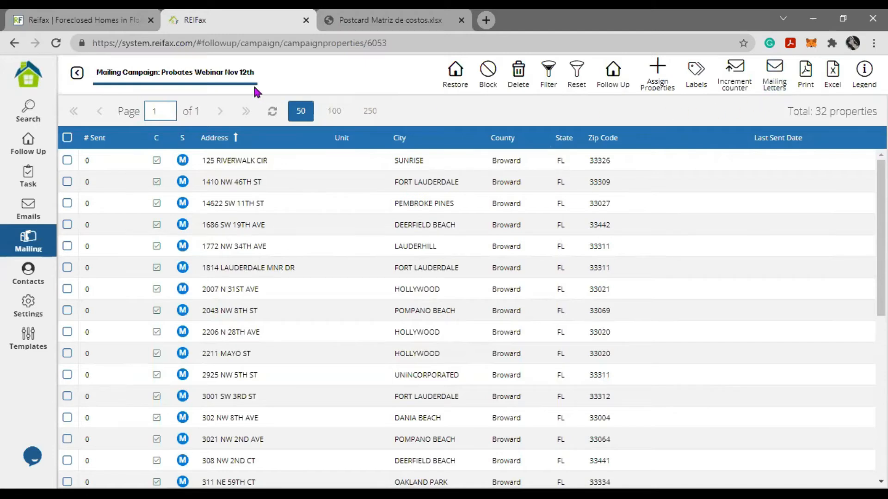
Step: Select only the first five properties in the campaign's list
click(67, 138)
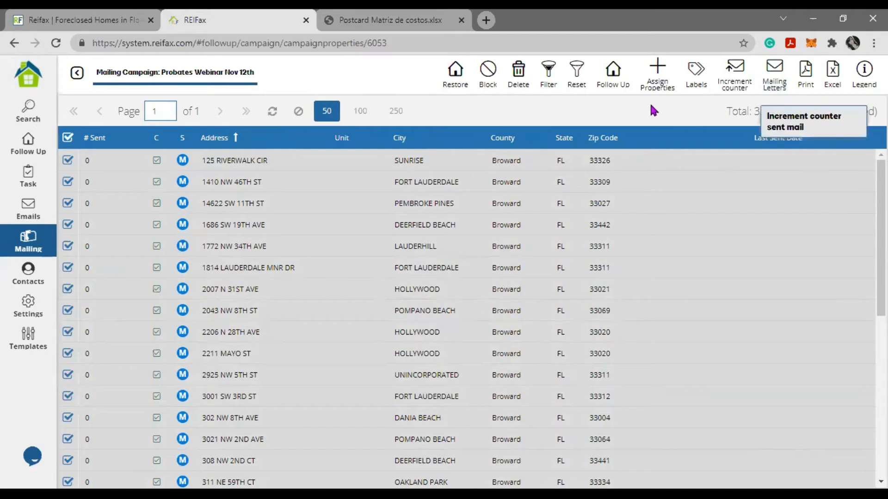
click(67, 161)
click(67, 204)
click(67, 224)
click(68, 246)
Step: Create mailing letters for the selected properties from the loaded letter text and open the generated PDF
click(775, 76)
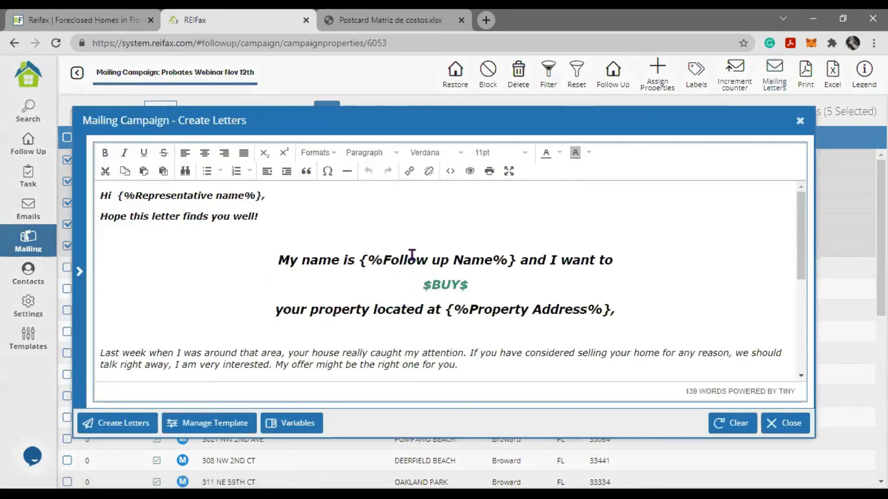
click(130, 431)
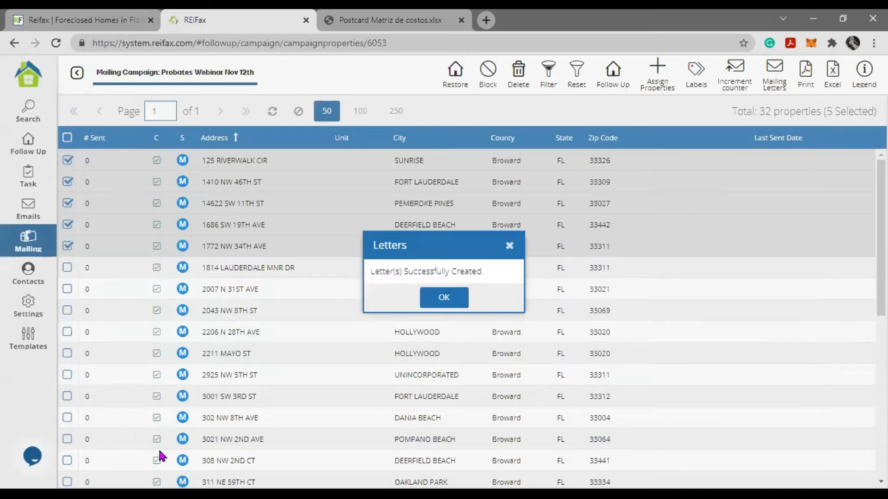
click(466, 300)
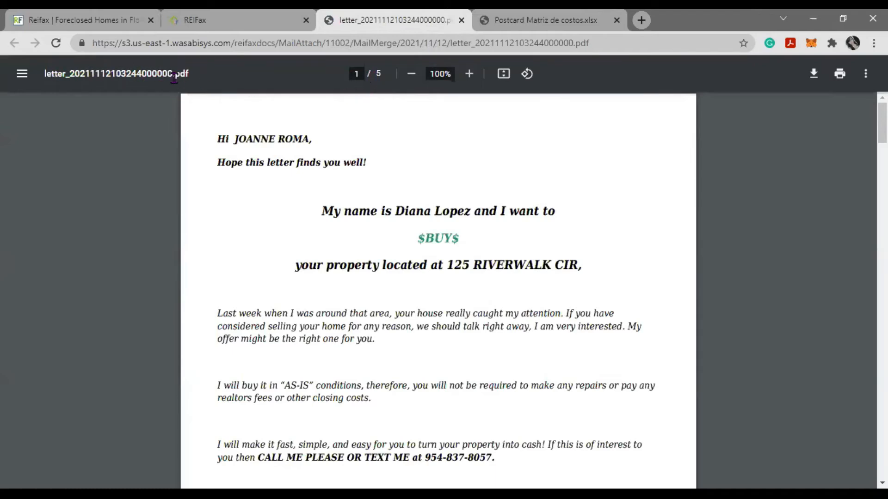
Step: Check the recipient name, sender name, property address and body text of the first letter in the PDF
drag(216, 139, 247, 127)
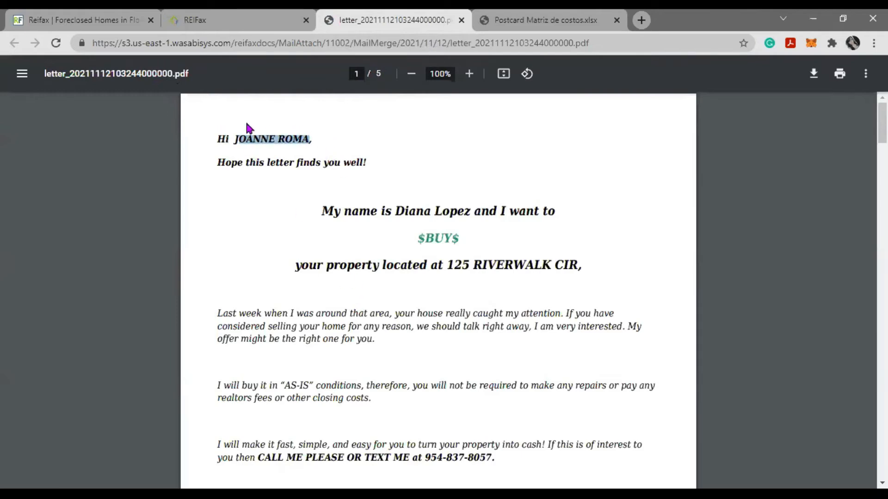
click(422, 204)
drag(394, 210, 472, 206)
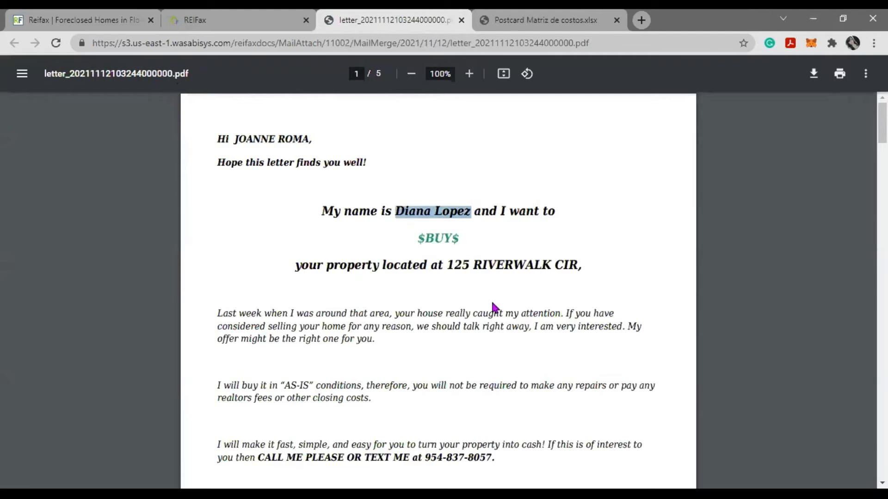
drag(449, 267, 577, 267)
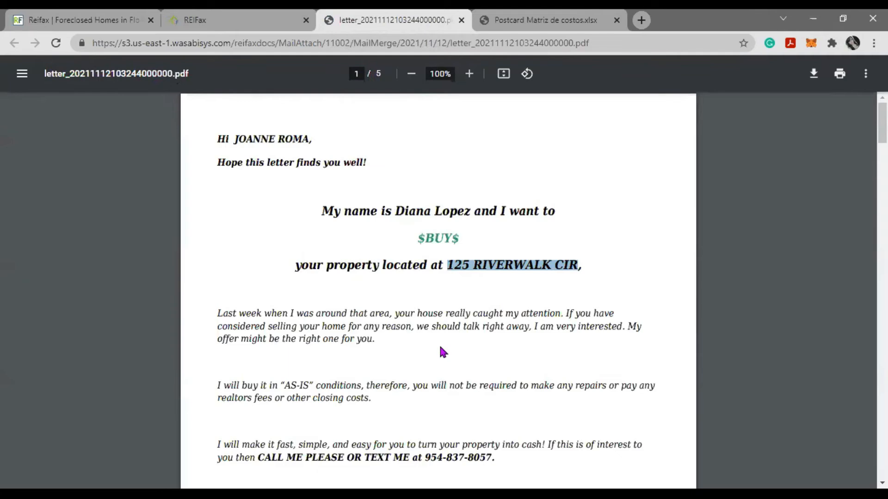
click(362, 309)
scroll(359, 303, down, 3)
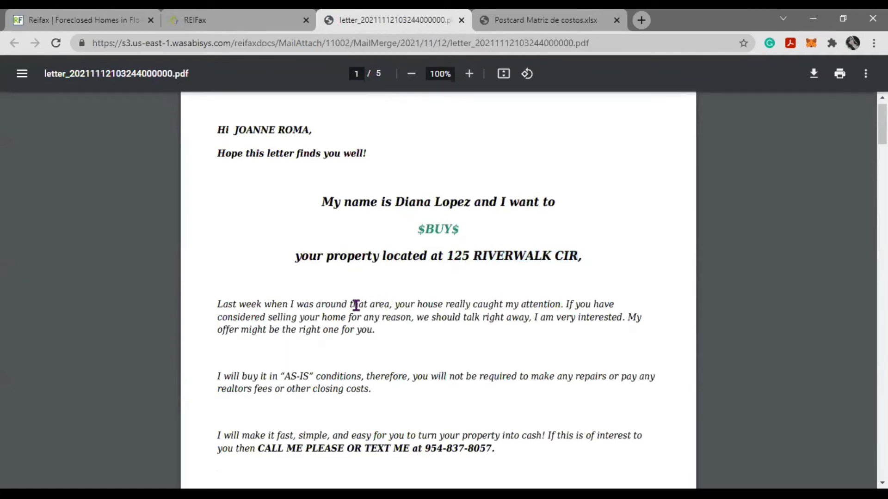
scroll(356, 305, down, 1)
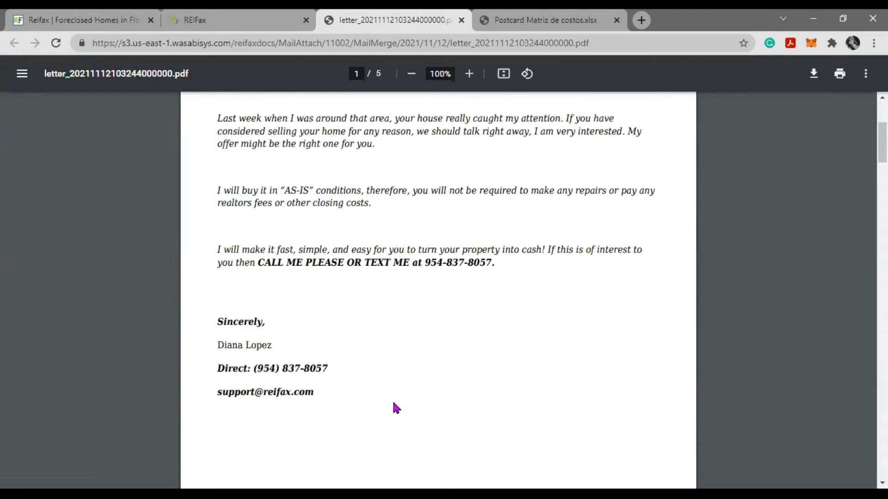
Step: Check the recipient names and property addresses merged into the second and third letters
scroll(396, 407, down, 9)
drag(234, 227, 311, 224)
scroll(423, 378, down, 2)
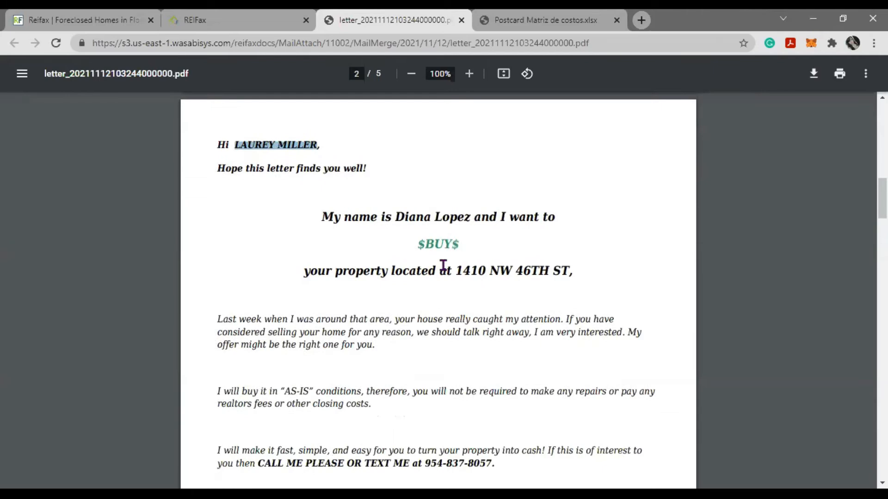
scroll(443, 266, up, 1)
drag(456, 224, 545, 237)
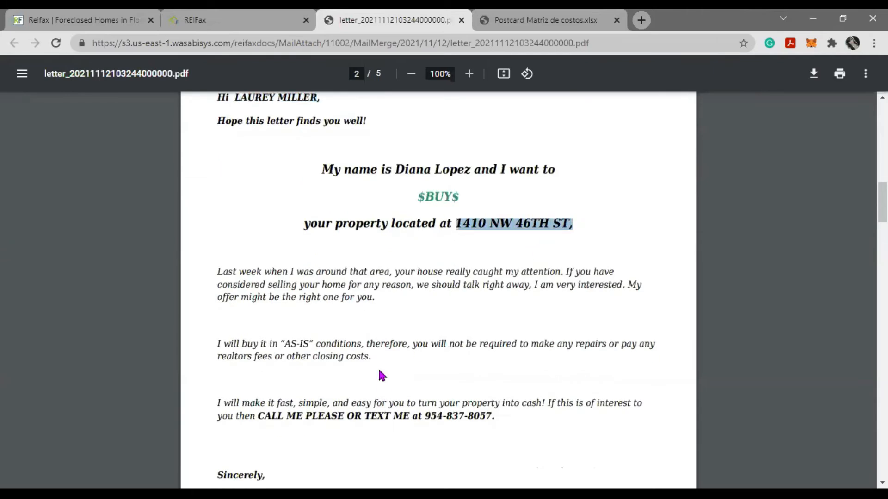
scroll(382, 375, down, 14)
drag(235, 186, 344, 186)
drag(453, 311, 573, 312)
scroll(357, 353, down, 1)
Step: Check the recipient names and property addresses in the fourth and fifth letters through to the last page's signature
scroll(353, 351, down, 13)
drag(454, 335, 576, 334)
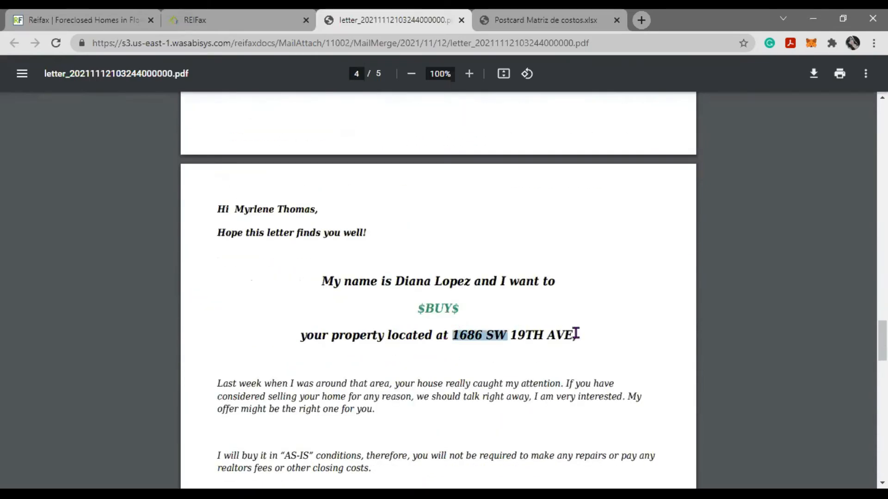
drag(234, 209, 315, 210)
scroll(392, 320, down, 3)
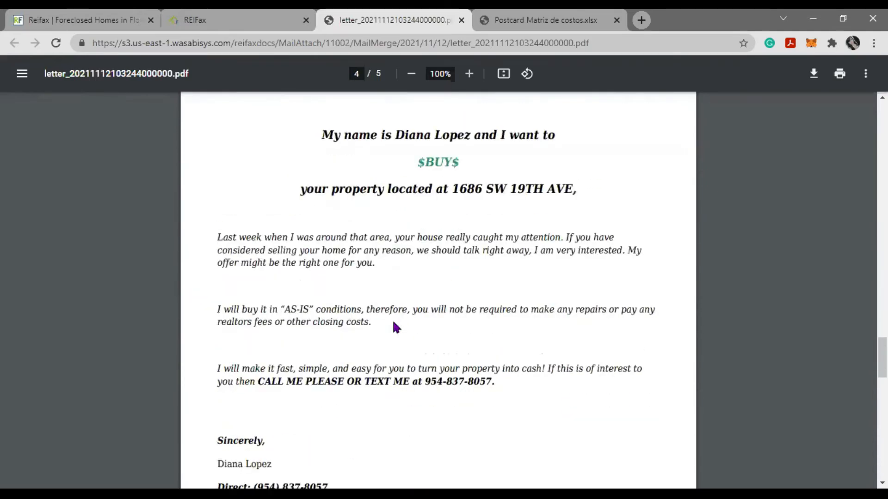
scroll(392, 326, down, 12)
drag(235, 168, 322, 168)
drag(447, 285, 461, 321)
scroll(461, 323, down, 8)
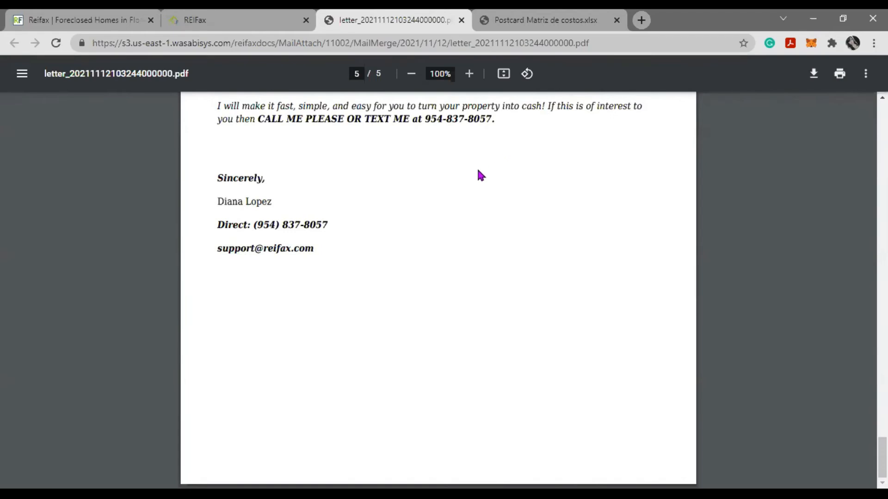
scroll(355, 262, up, 5)
click(387, 224)
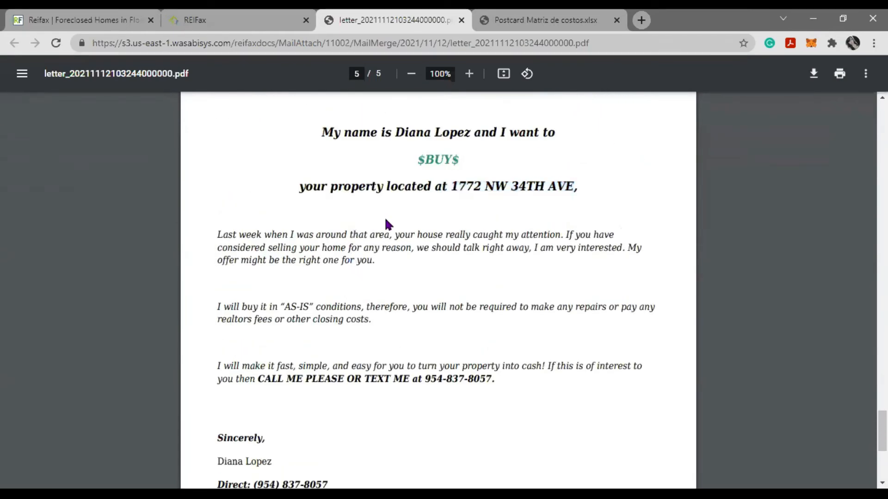
Step: Return to the mailing campaign, start generating labels for the selected properties, and review the available label types and sizes
click(249, 17)
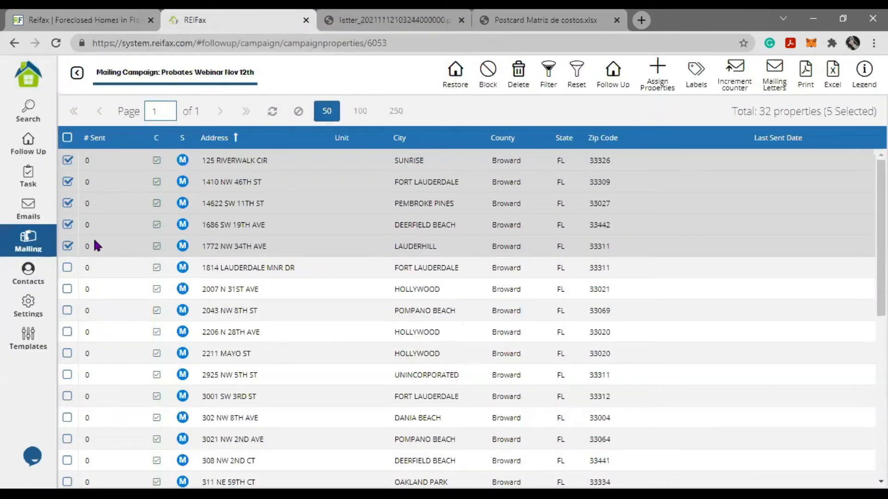
click(697, 77)
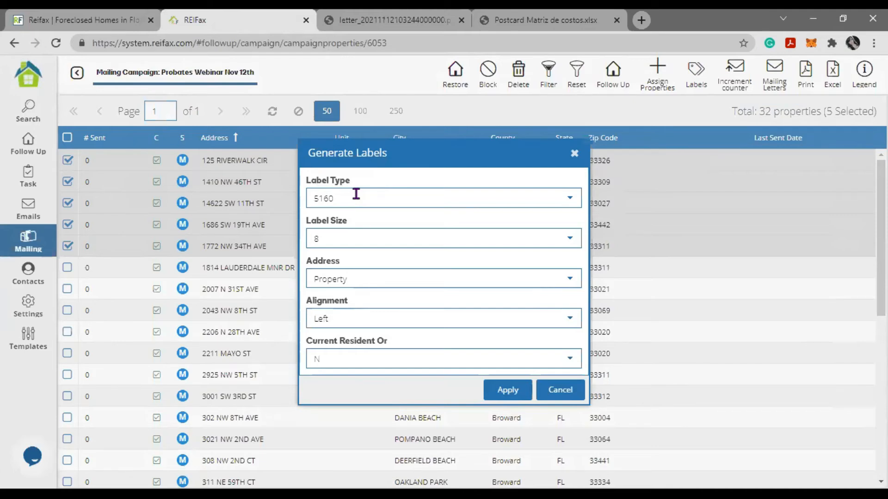
click(311, 200)
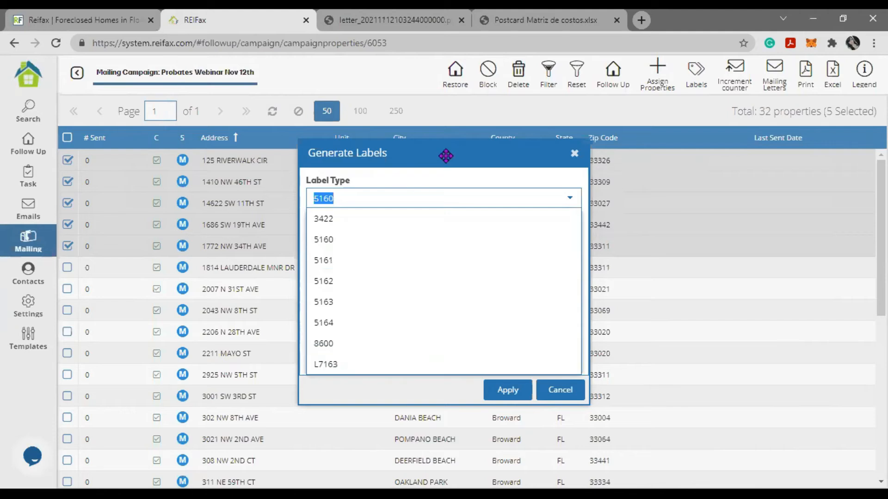
click(568, 199)
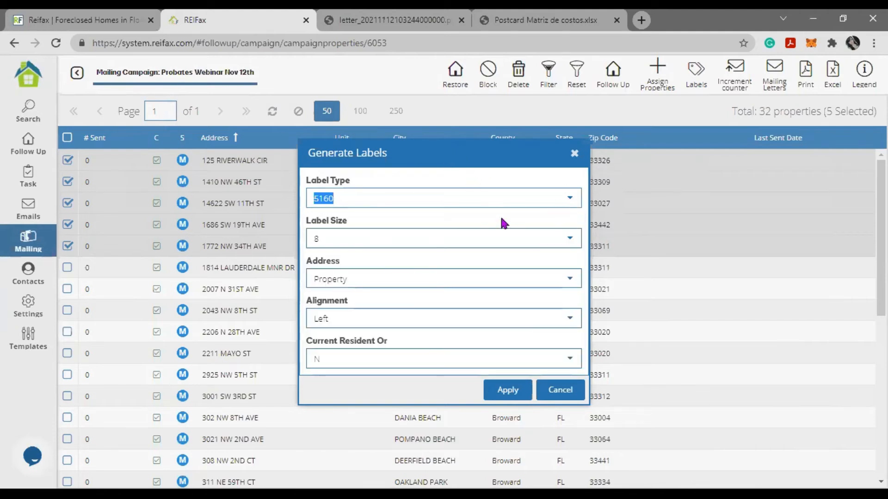
click(573, 242)
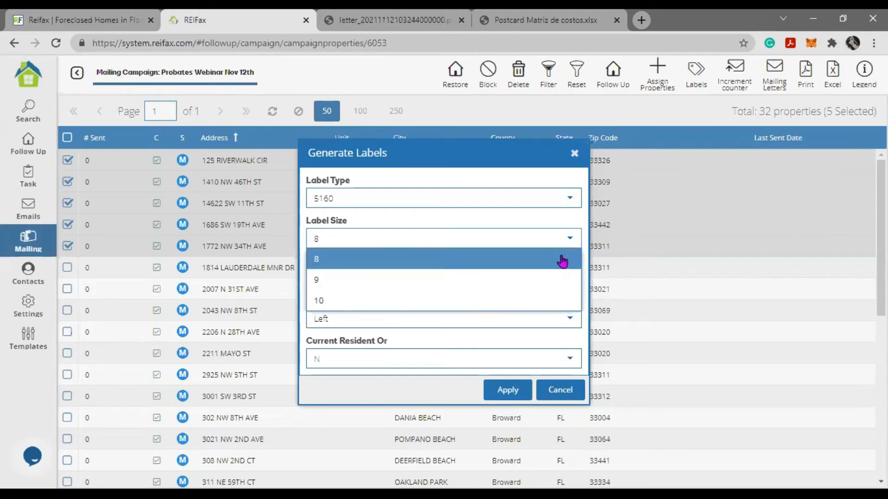
click(572, 239)
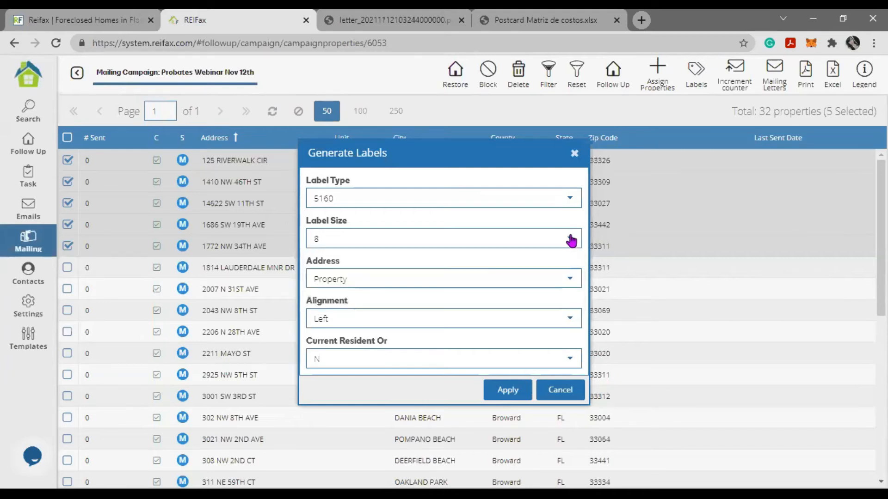
Step: Set the labels to the Representative address, size 10 and Left alignment, with Current Resident Or set to Yes
click(572, 288)
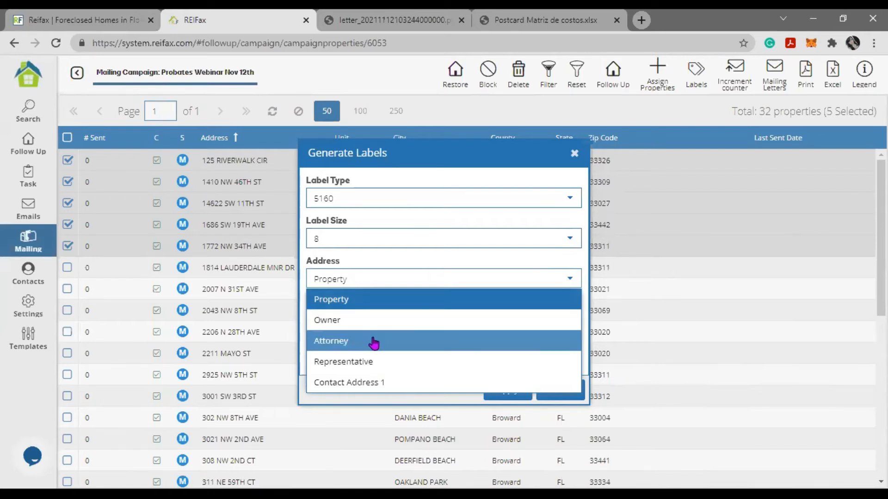
click(376, 360)
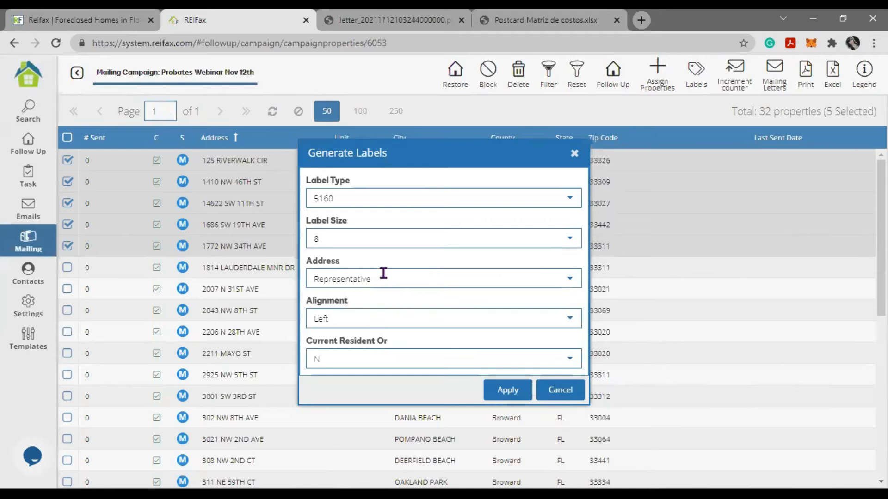
click(430, 238)
click(338, 303)
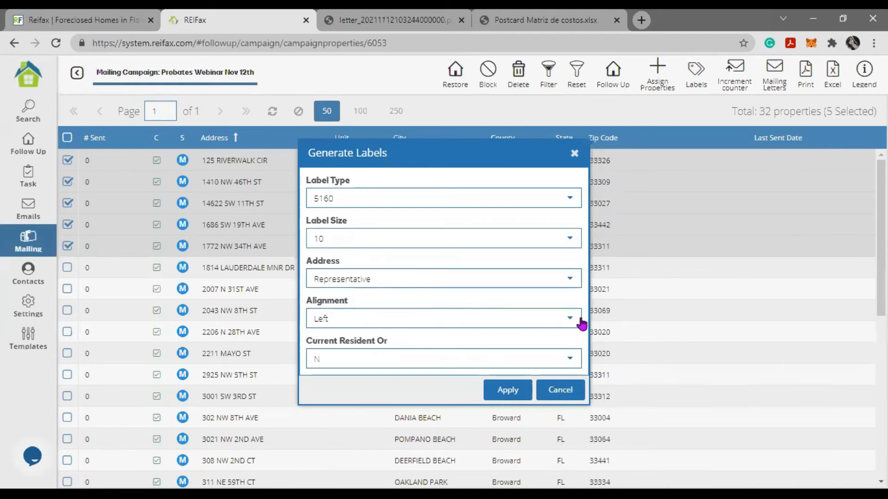
click(561, 319)
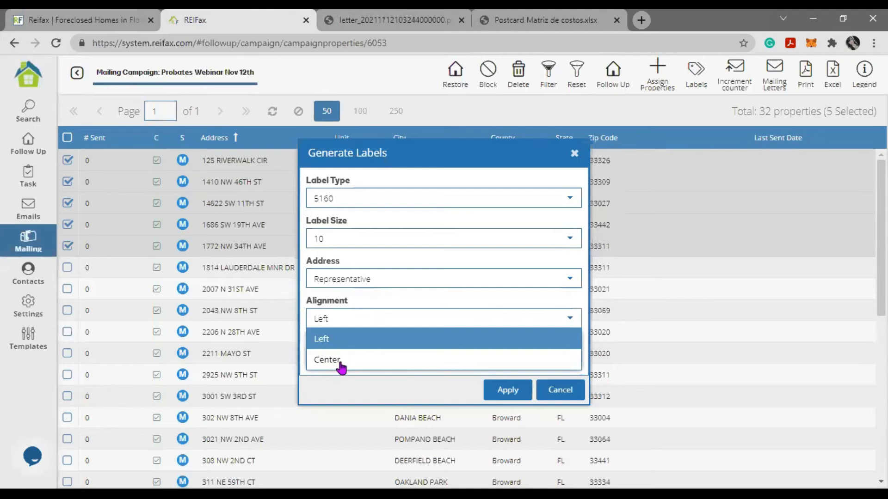
click(352, 341)
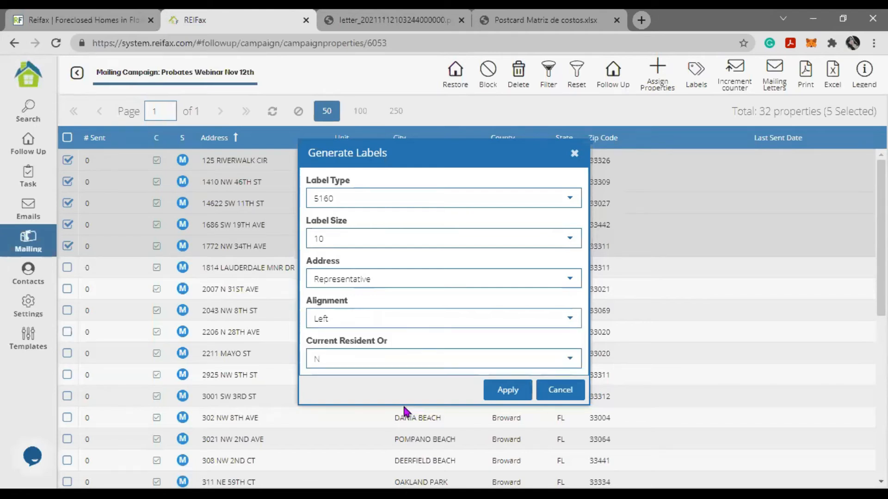
click(573, 360)
click(323, 399)
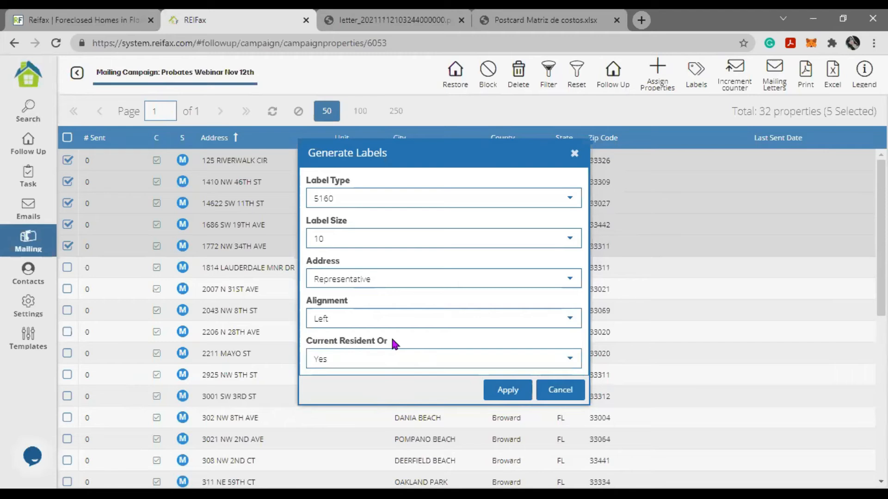
Step: Generate the labels file for the selected properties with the chosen label settings
double_click(340, 273)
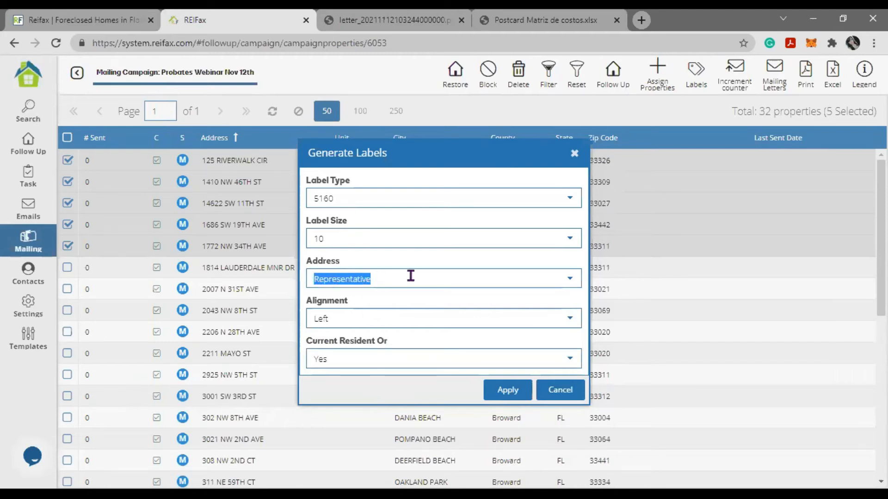
click(395, 401)
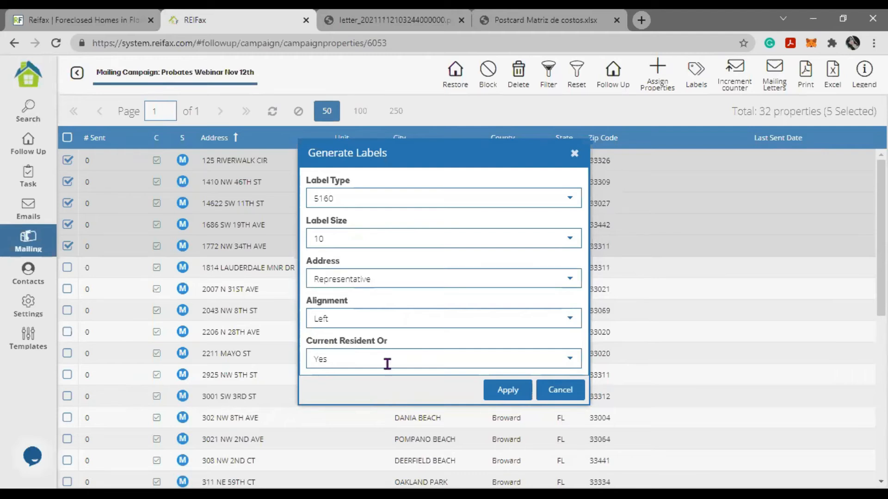
click(507, 390)
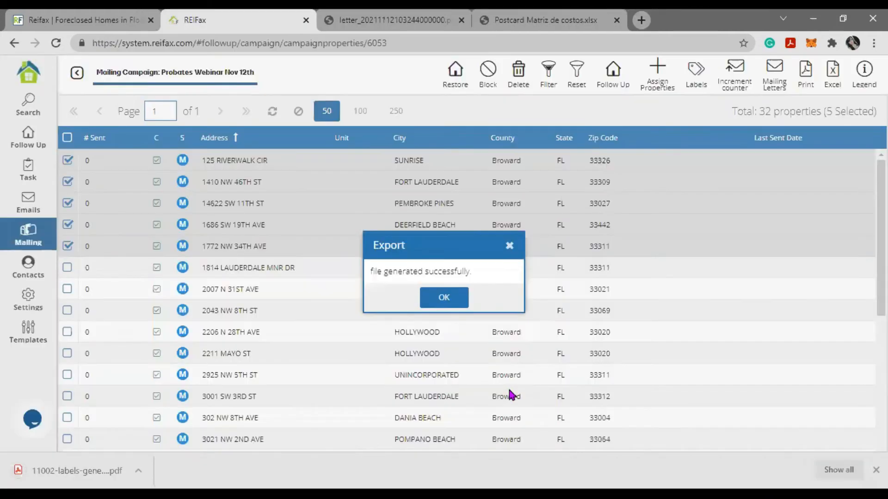
click(445, 299)
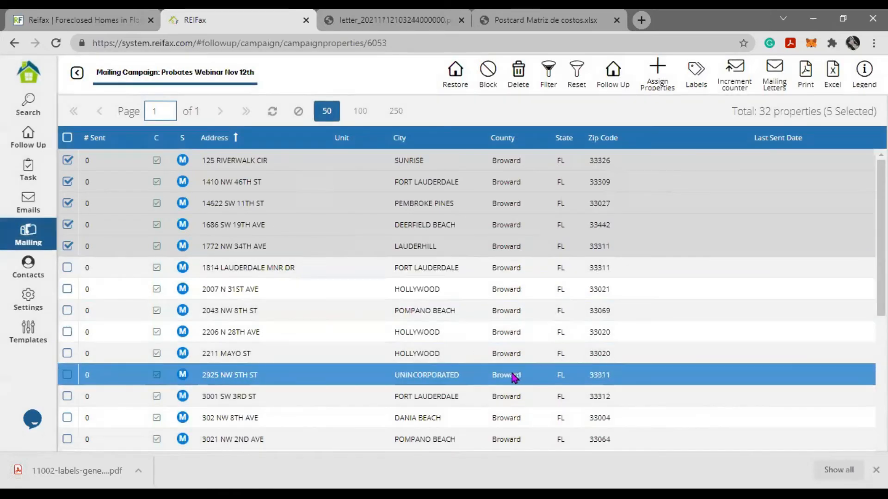
Step: Open the generated labels PDF and check the Current Resident Or line, recipient names and mailing addresses
click(66, 470)
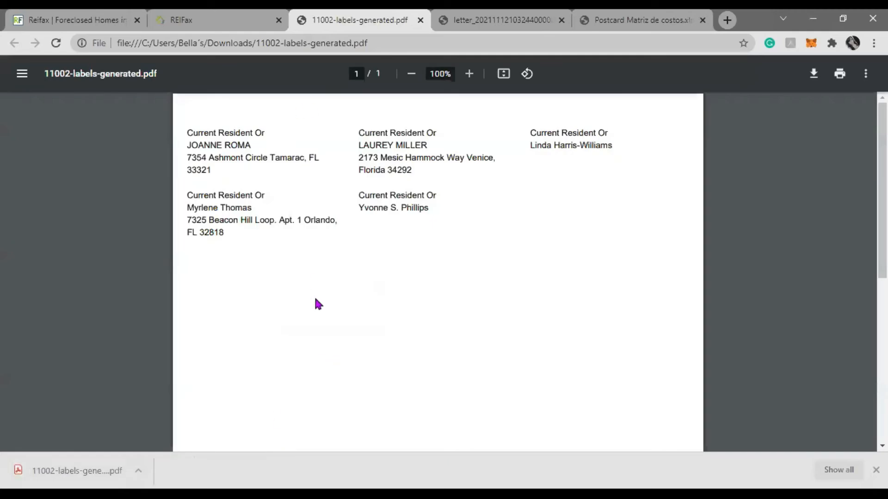
drag(188, 133, 281, 133)
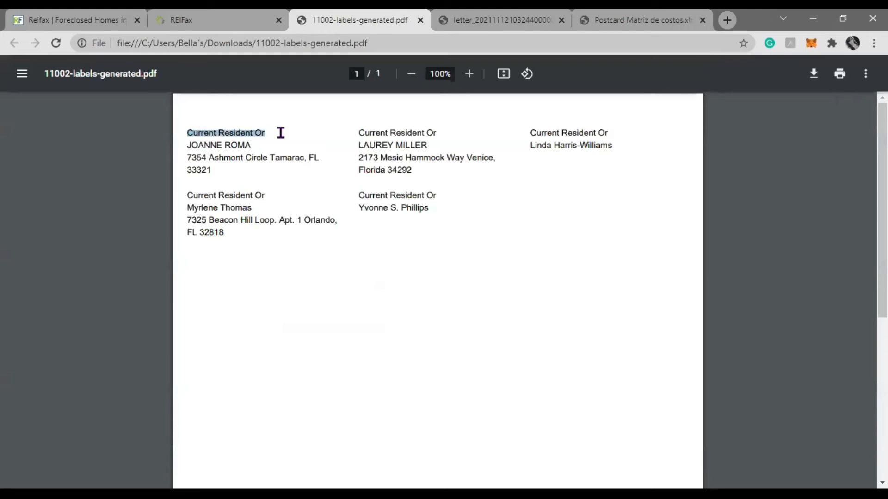
click(204, 147)
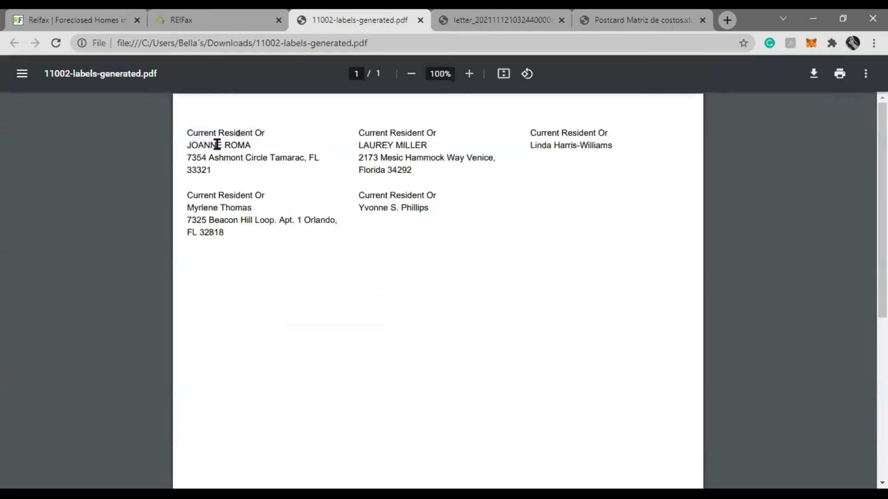
drag(188, 145, 256, 145)
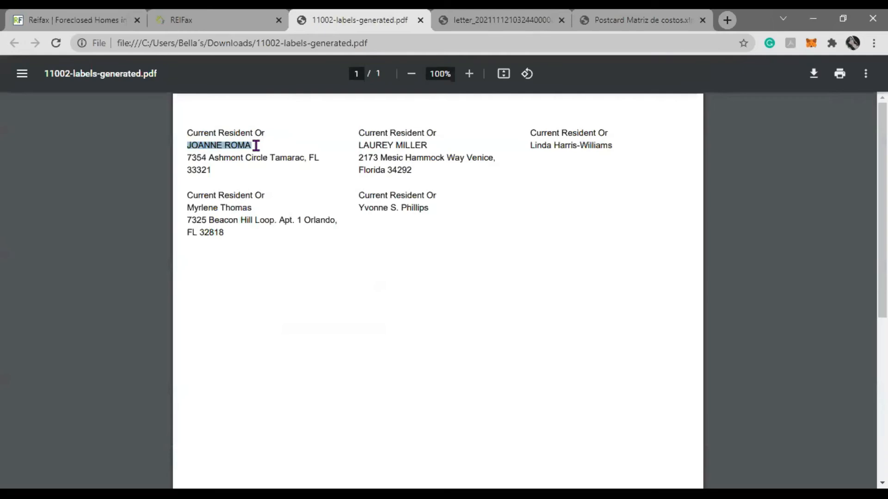
drag(208, 157, 267, 157)
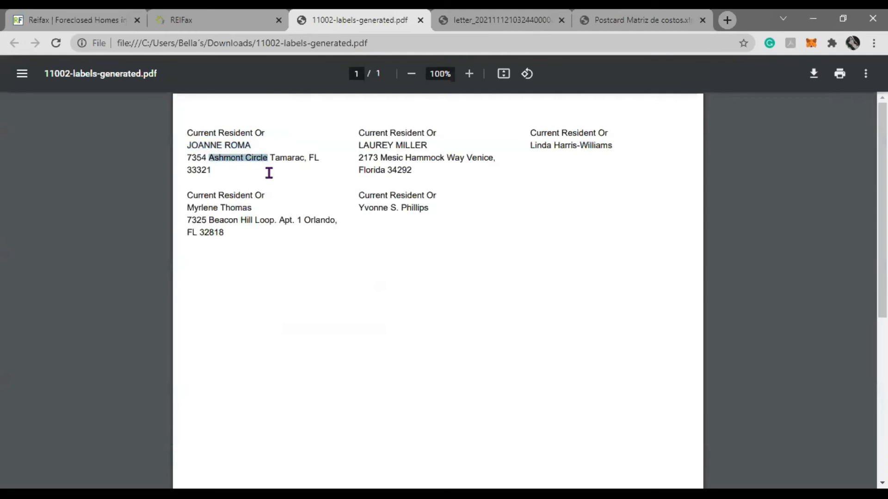
drag(373, 158, 412, 170)
drag(209, 220, 255, 221)
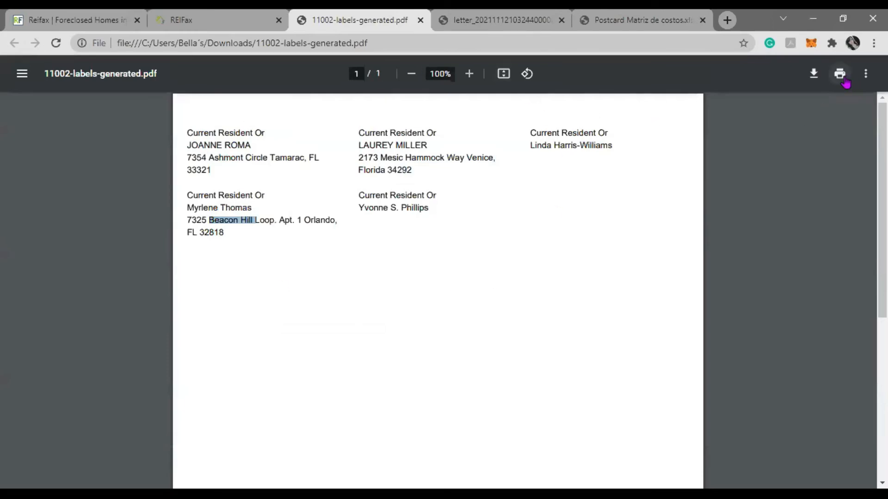
Step: Return to REIFax and open the overview of the third property in the Follow Up list
click(214, 15)
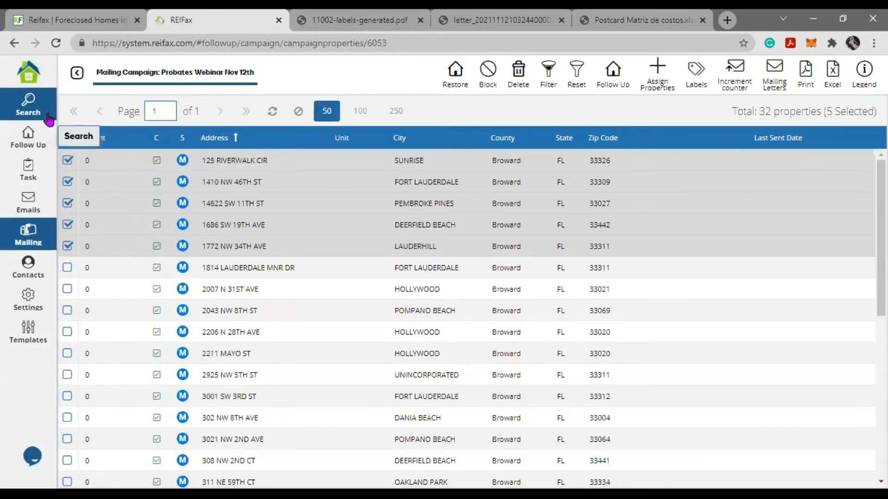
click(48, 118)
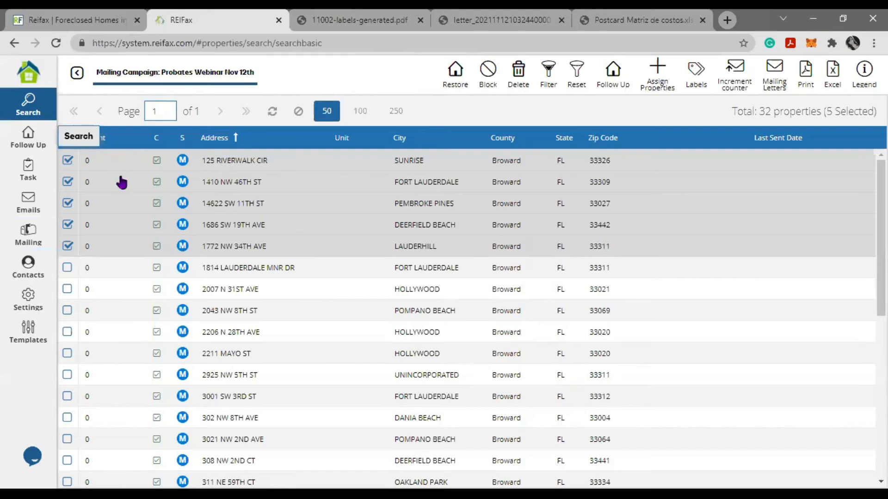
click(19, 147)
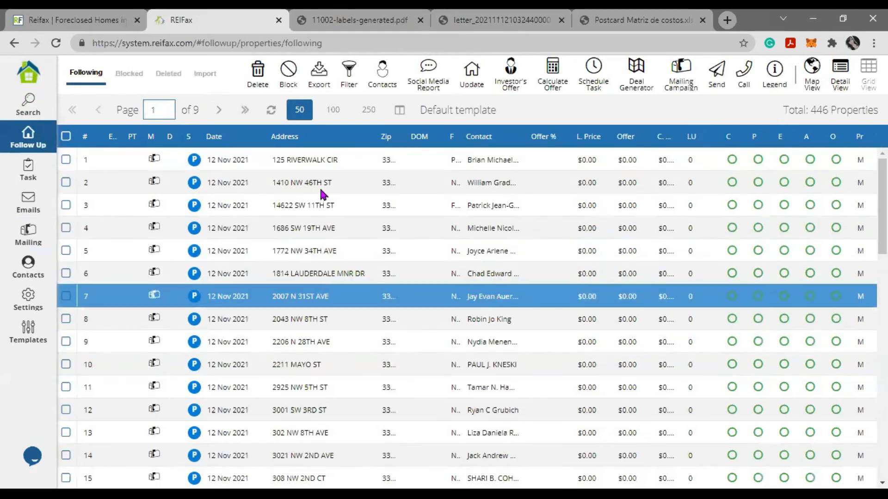
right_click(333, 255)
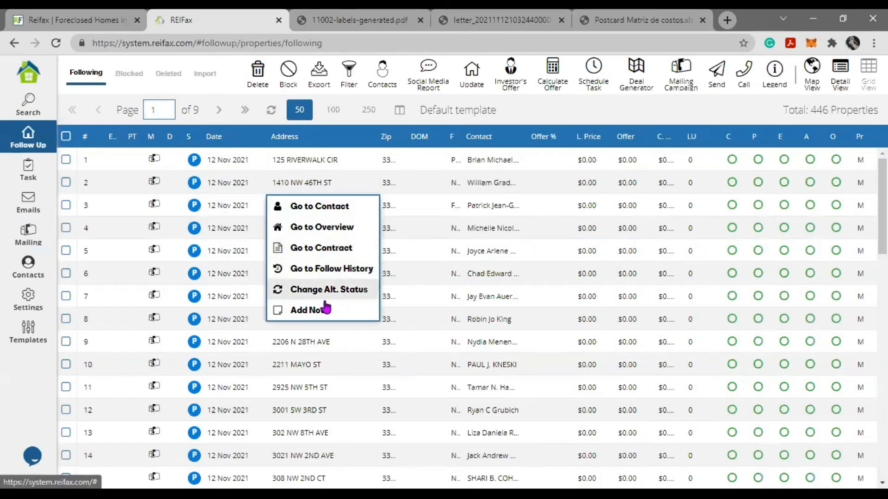
click(337, 228)
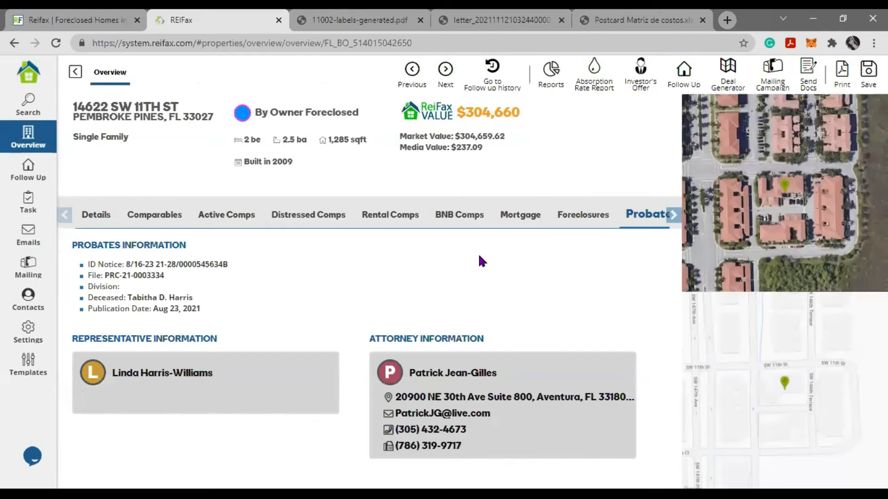
Step: Examine the property's representative information, attorney information and notice ID in its probate details
drag(70, 338, 234, 339)
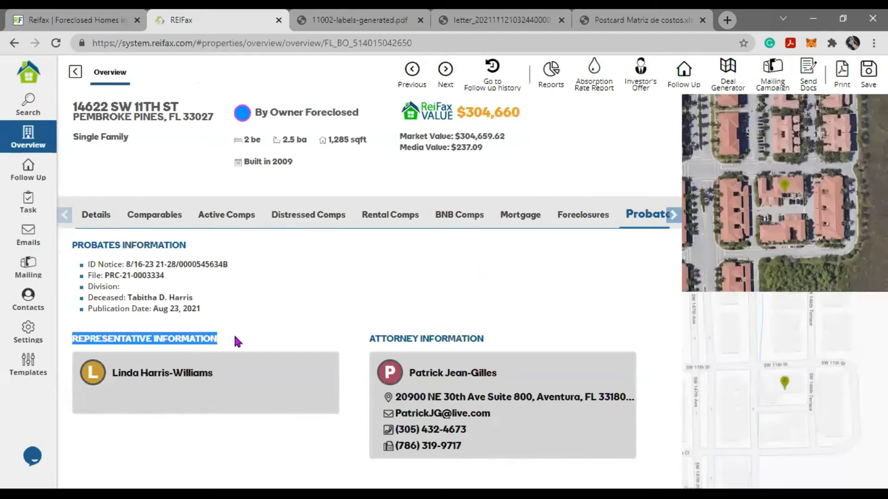
drag(117, 372, 212, 373)
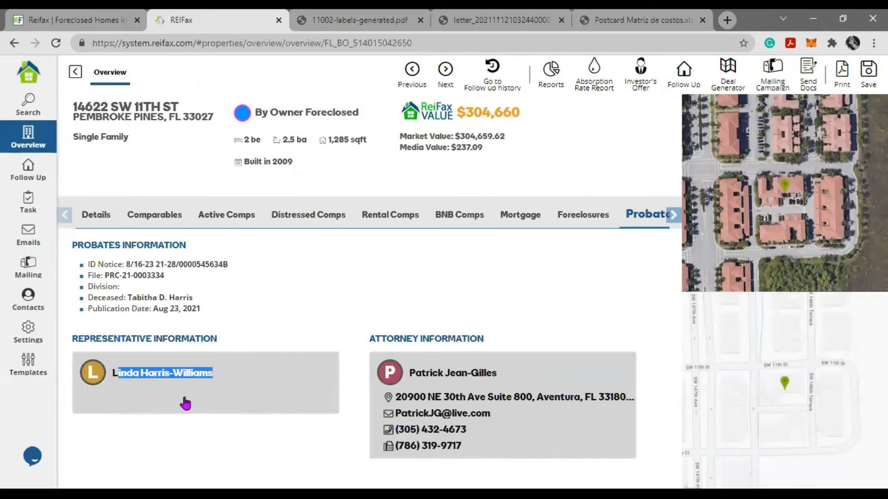
click(372, 333)
drag(373, 334, 484, 339)
drag(415, 372, 497, 372)
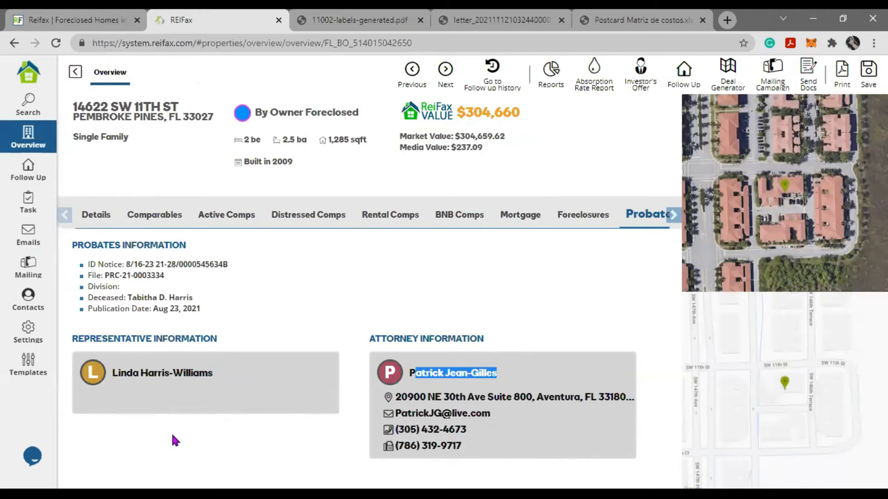
drag(228, 264, 83, 266)
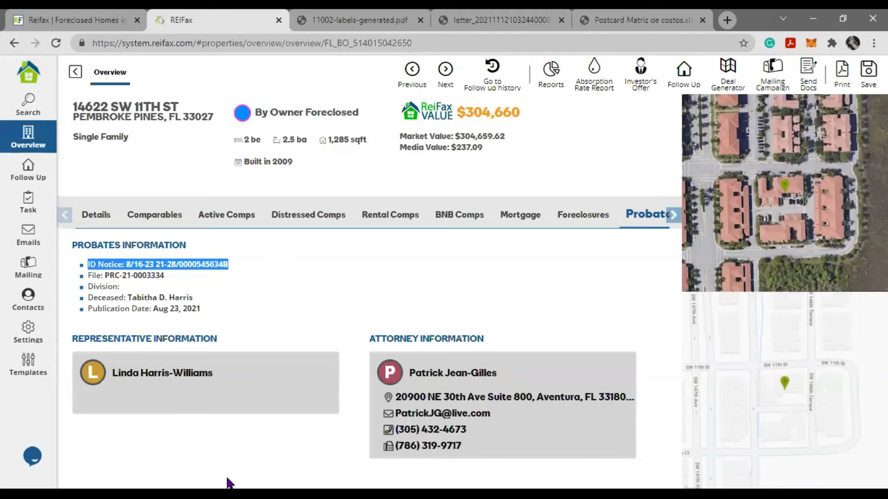
Step: Compare the representative's name in the probate details with the recipient on the third label in the PDF
drag(119, 373, 222, 378)
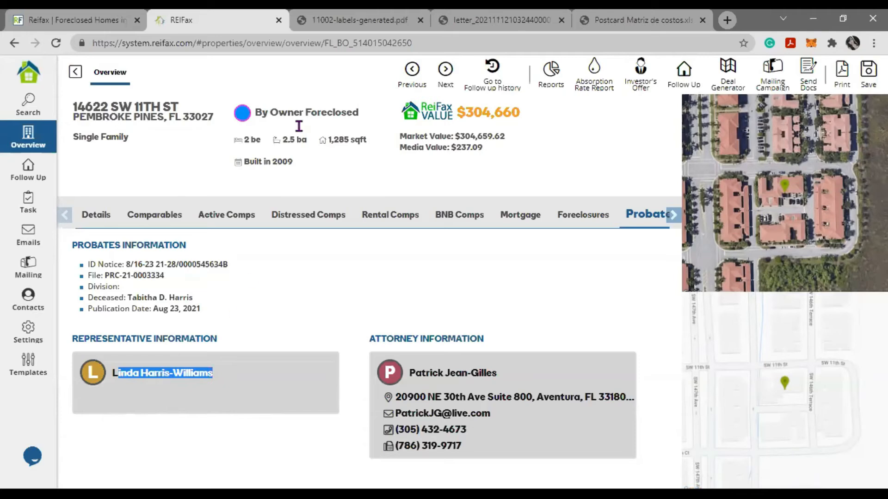
click(352, 19)
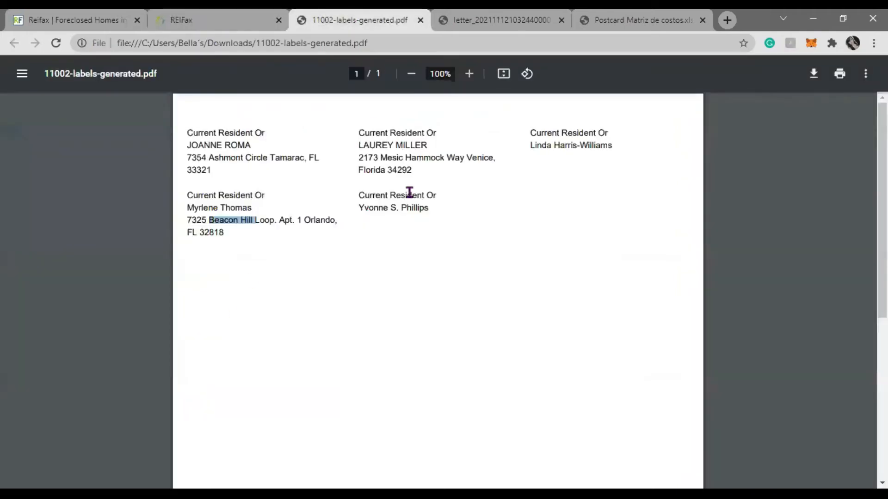
triple_click(552, 146)
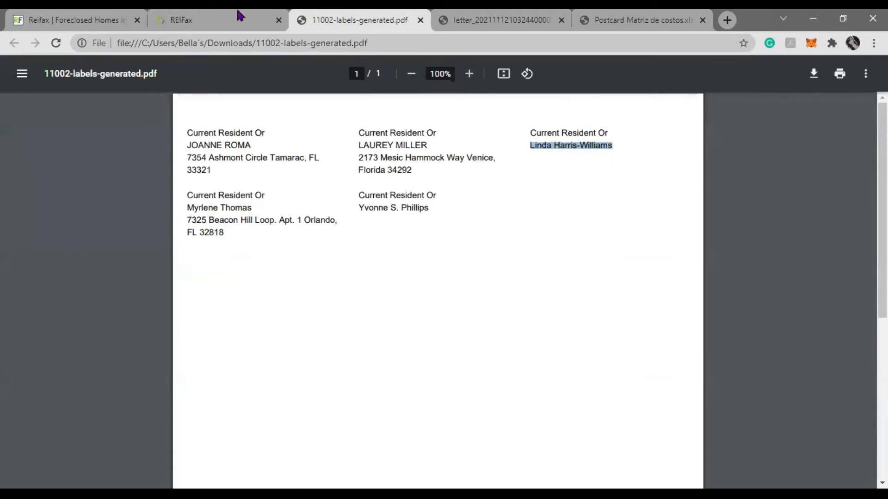
Step: Try to skip trace the personal representative assigned to the third Follow Up property
click(204, 19)
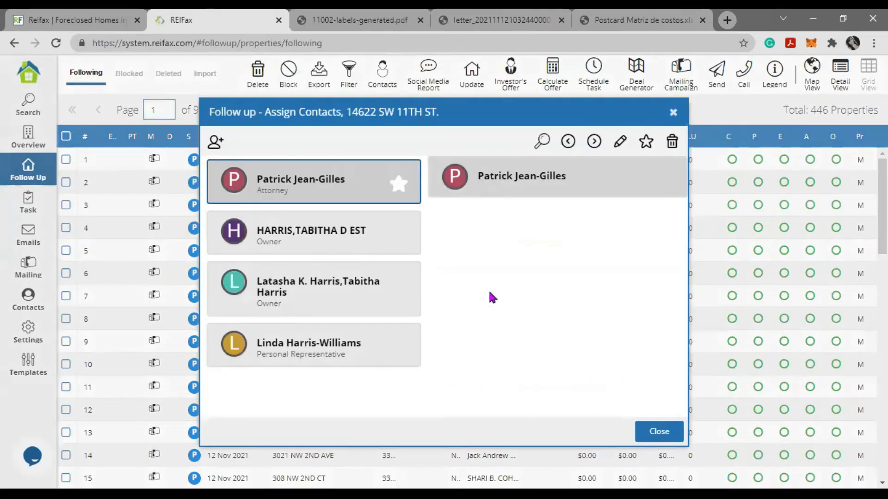
click(318, 356)
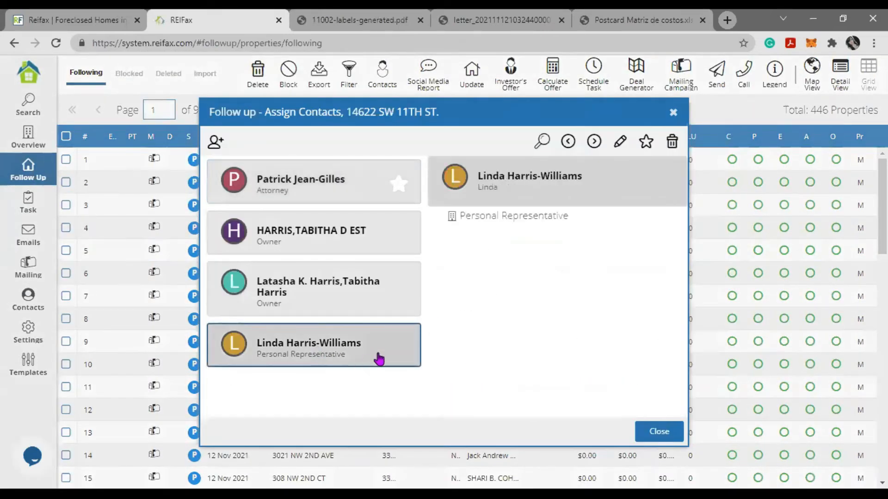
click(542, 145)
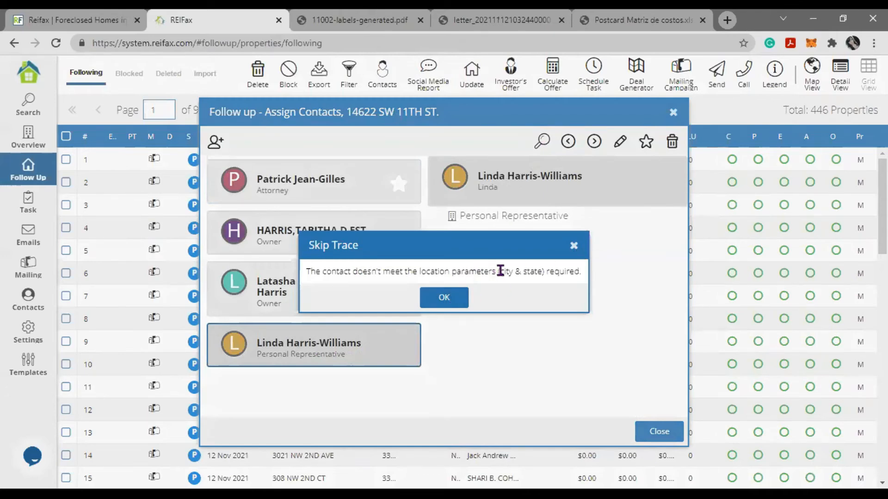
drag(498, 271, 543, 271)
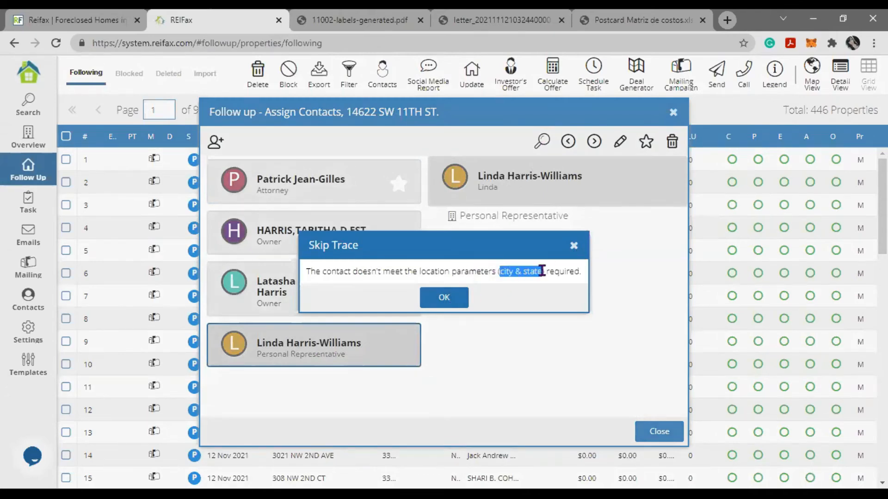
click(574, 246)
click(673, 112)
Step: Check the personal representative's home address in the second Follow Up property's contacts against the labels PDF
click(494, 185)
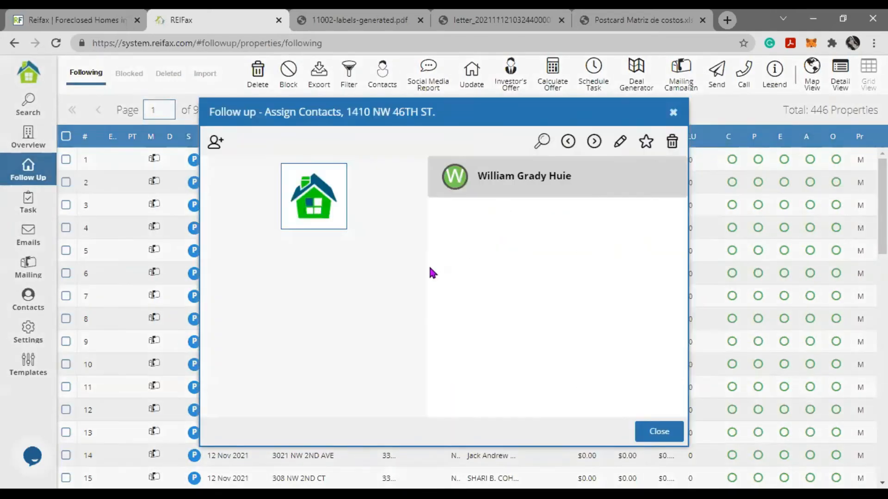
click(329, 357)
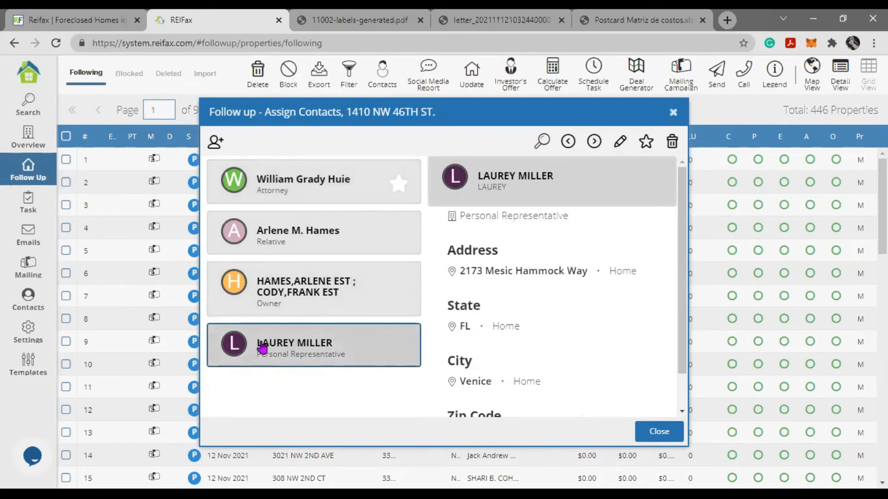
drag(465, 271, 603, 274)
click(369, 19)
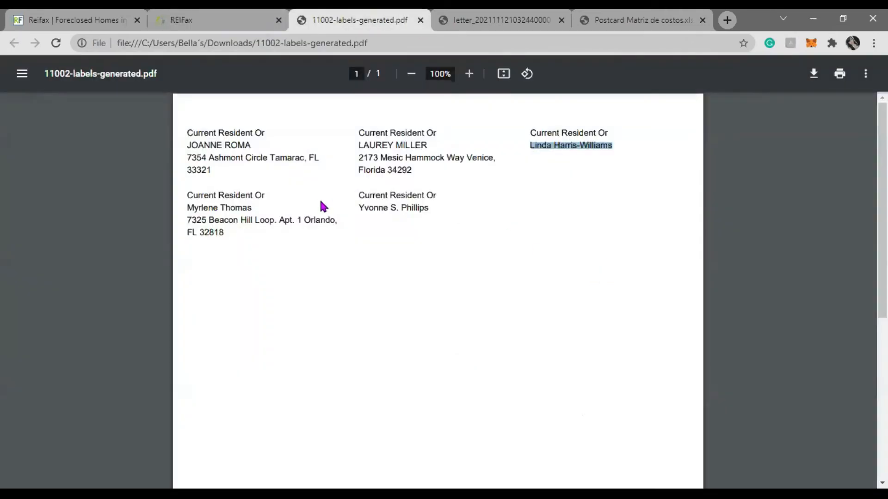
Step: Highlight the recipient name and street address on the second label in the PDF for comparison with the contact
click(360, 146)
drag(360, 146, 439, 172)
key(ctrl+shift+Tab)
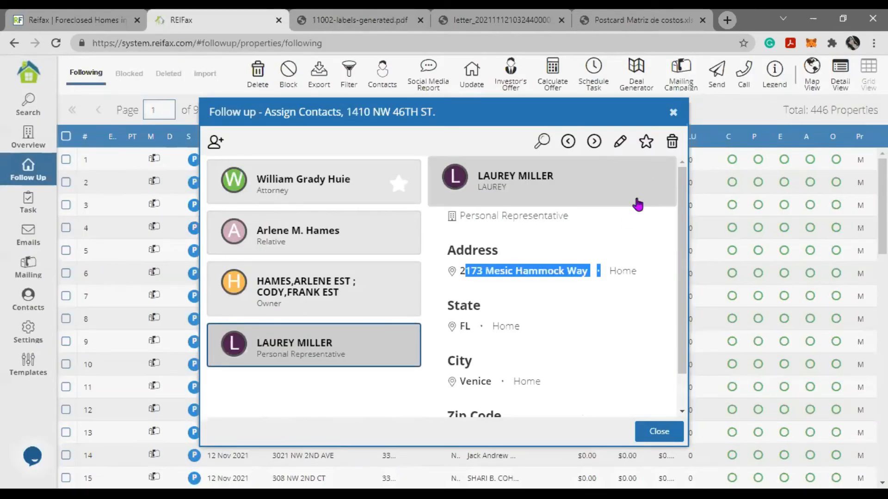
Step: Skip trace the personal representative assigned to the second Follow Up property
click(544, 144)
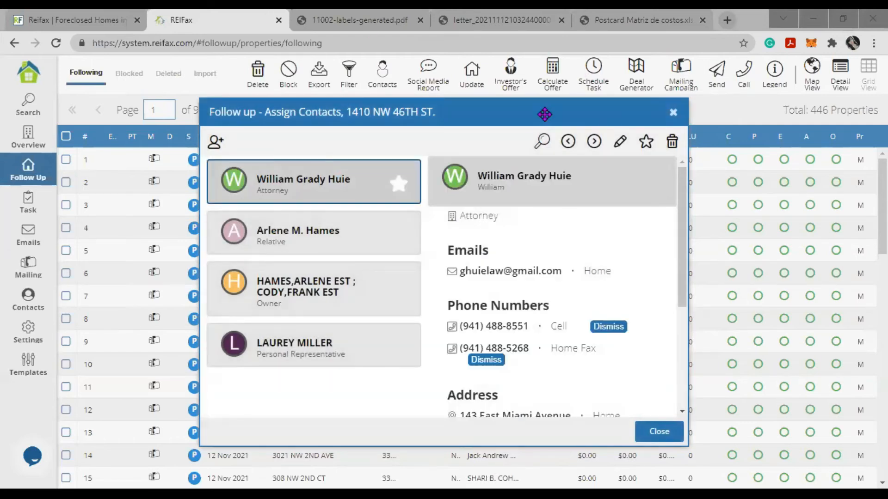
click(352, 363)
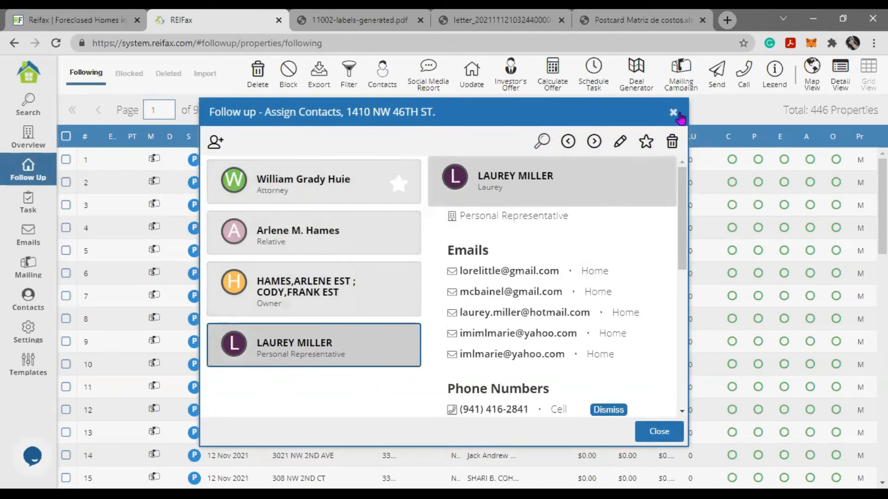
key(Escape)
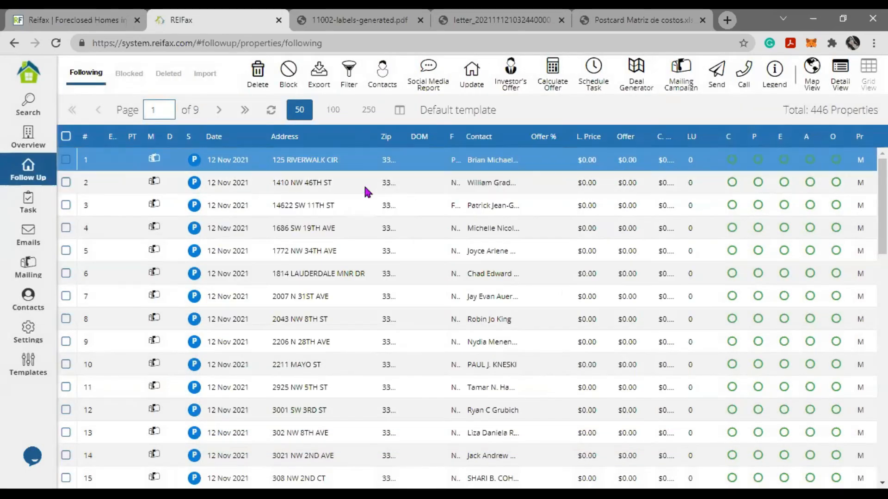
Step: Review the personal representative's emails, phone numbers and home address in the second Follow Up property's contacts
right_click(313, 188)
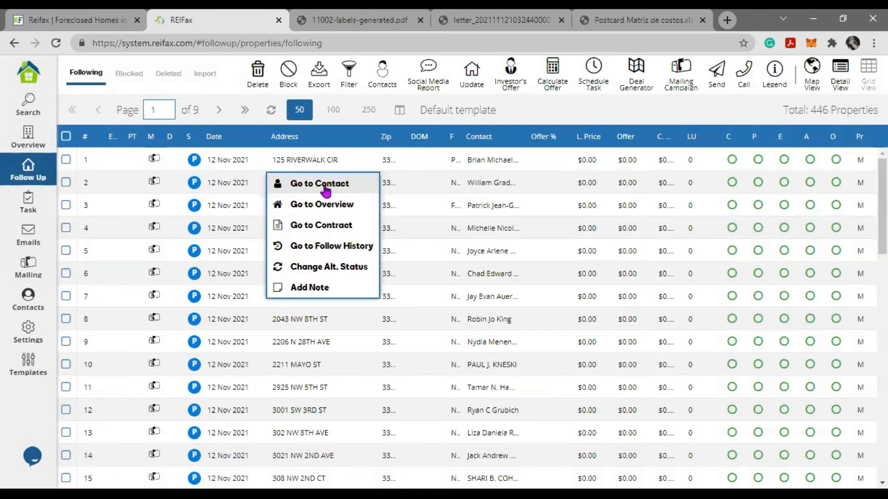
click(326, 186)
click(339, 355)
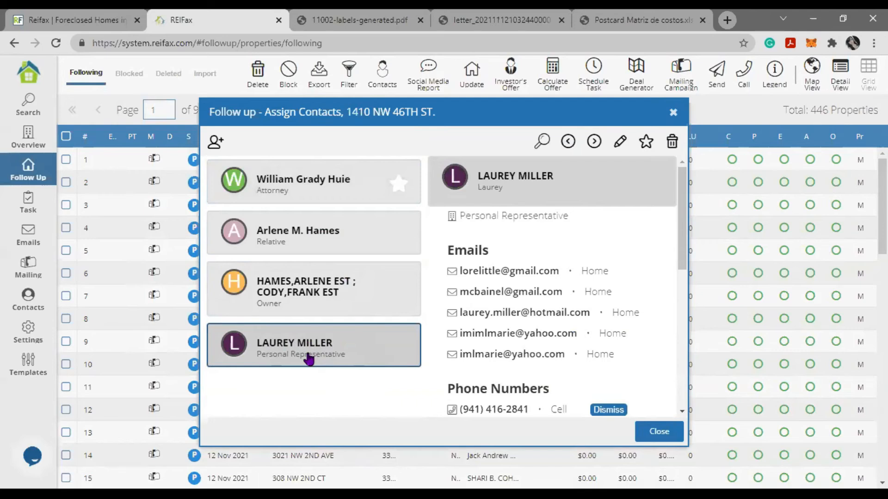
drag(460, 270, 626, 368)
scroll(626, 263, down, 3)
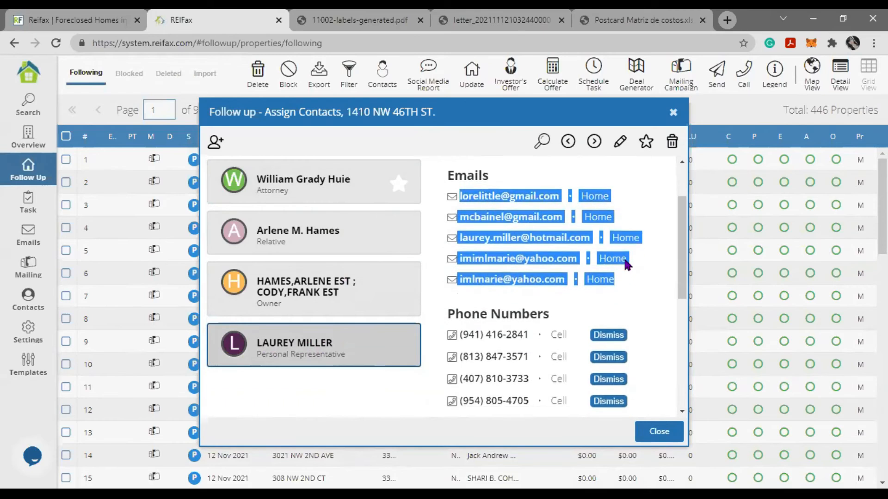
drag(459, 280, 569, 401)
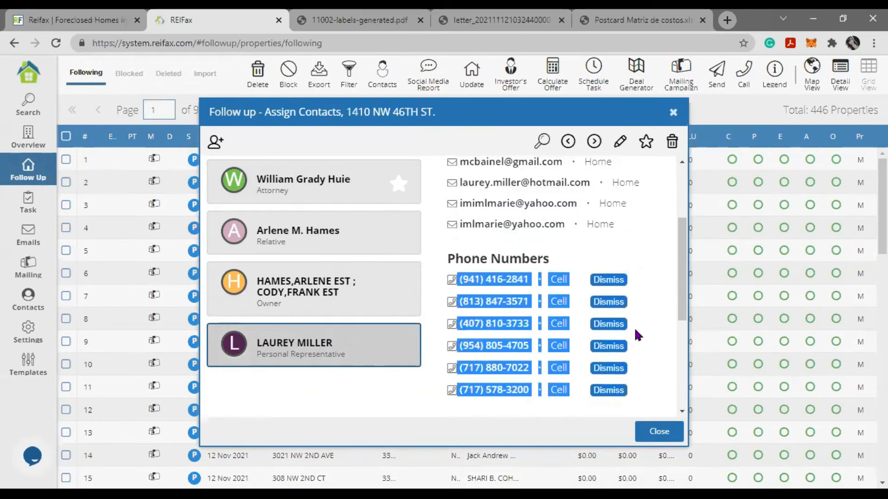
scroll(634, 290, down, 3)
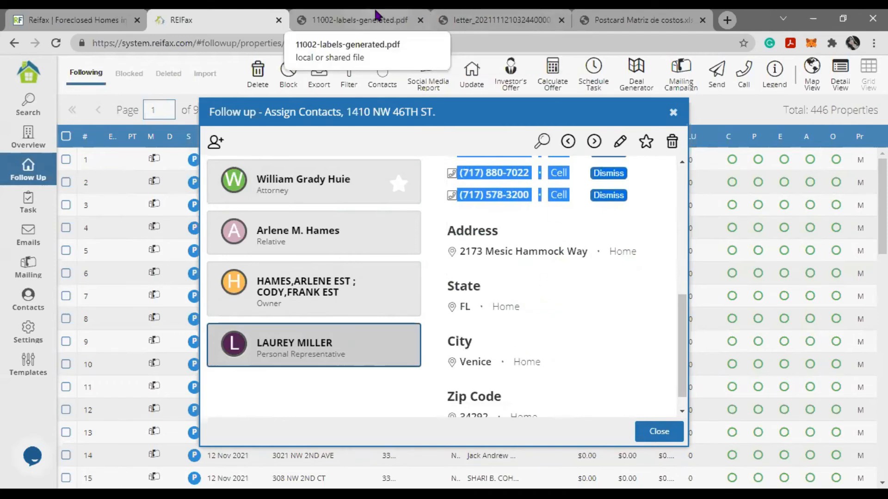
click(673, 113)
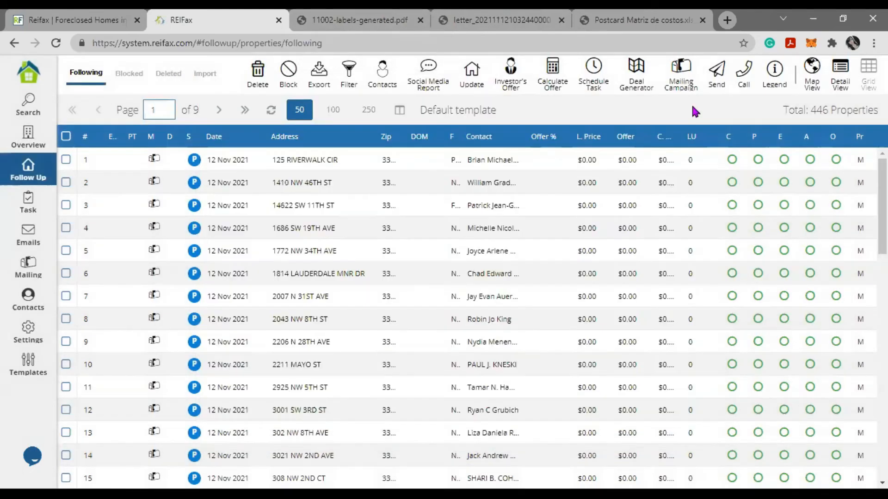
Step: Increment the mailing counter for the first five properties in the Probates Webinar Nov 12th campaign
click(28, 268)
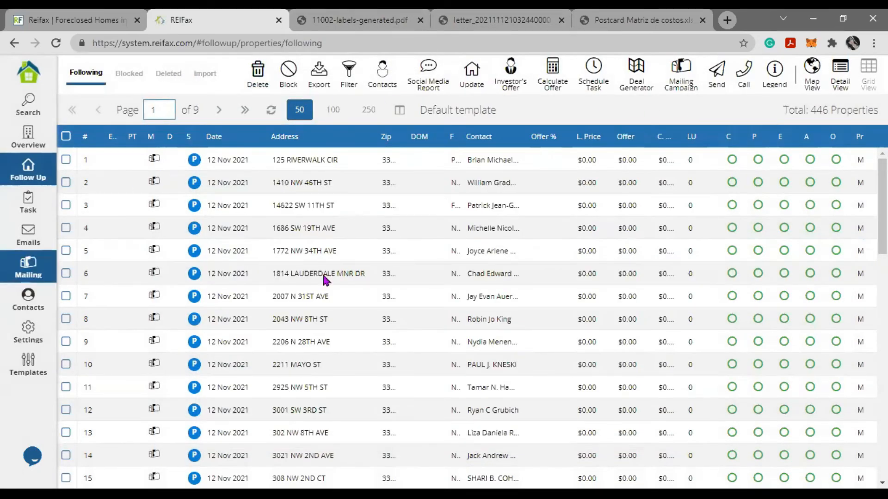
click(425, 278)
click(270, 375)
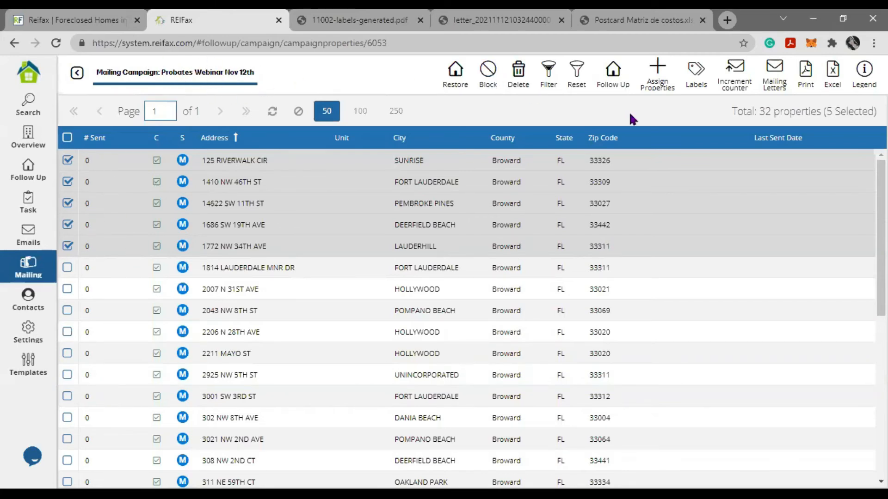
click(738, 86)
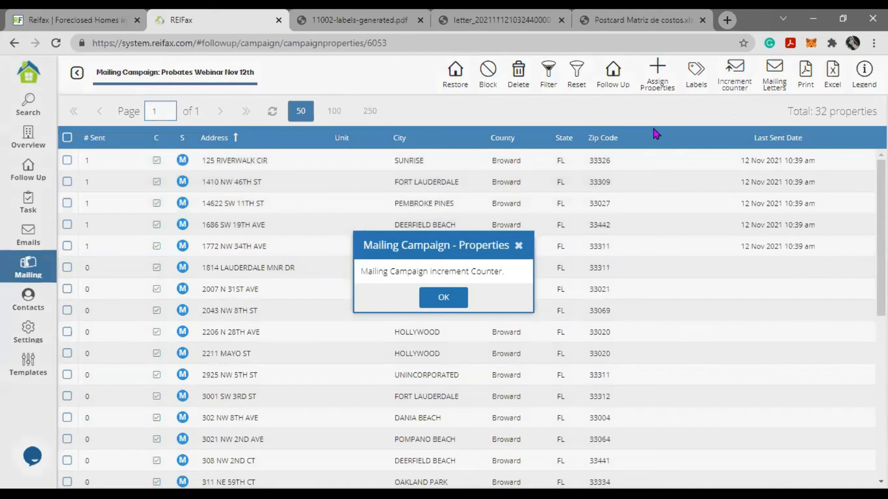
click(445, 297)
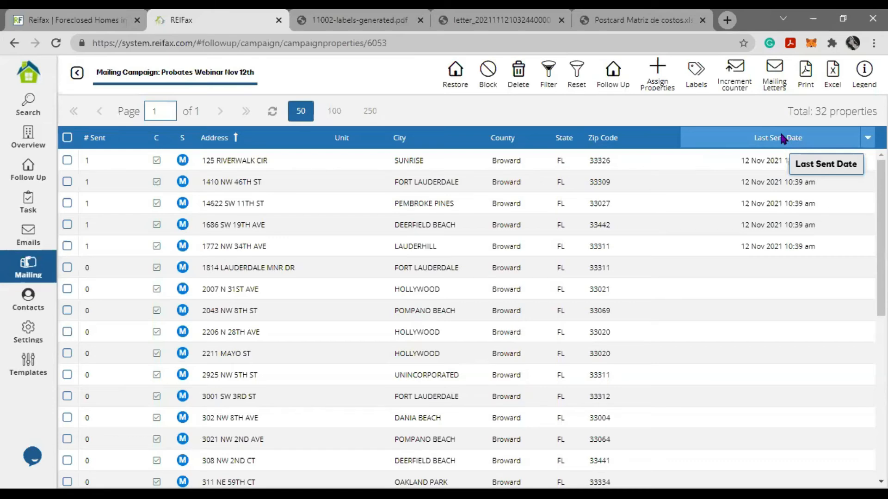
Step: Check the generated letter PDF and the generated labels PDF against the campaign
click(531, 19)
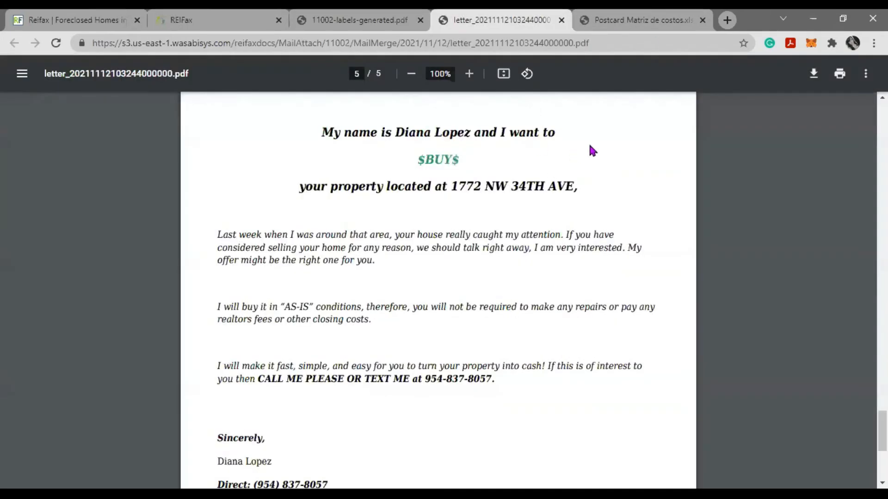
click(379, 17)
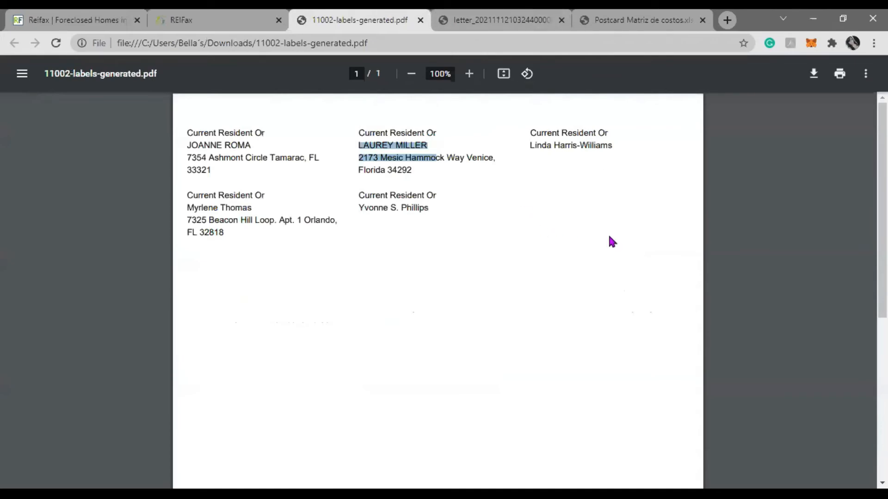
click(228, 22)
Step: Return to the mailing campaign list and look at its Postcard records
click(78, 74)
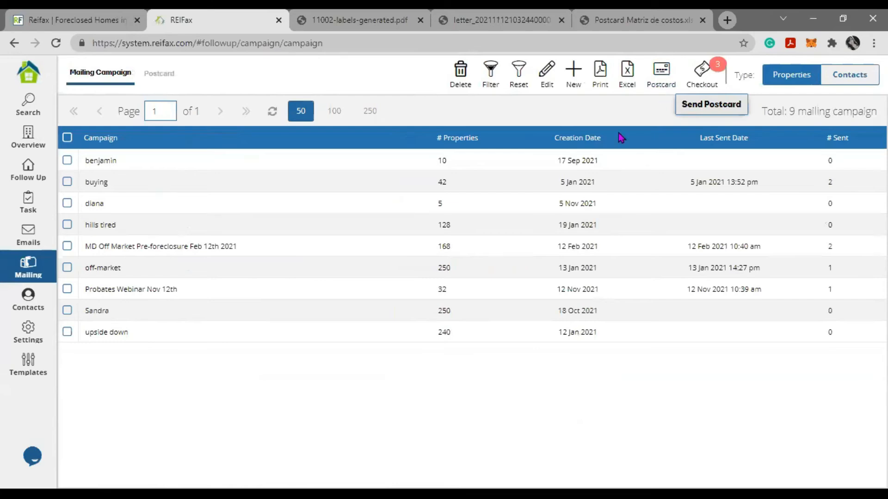
click(160, 73)
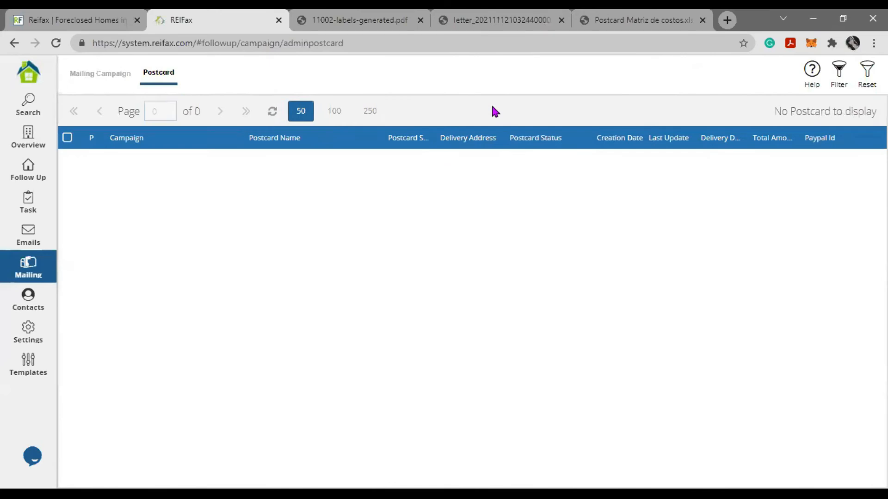
click(80, 75)
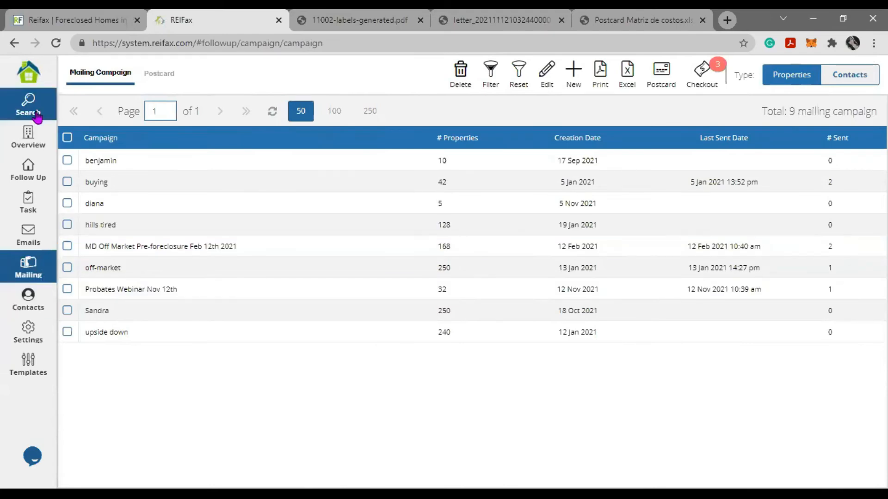
Step: Run the property search, select all of its results and compare them with the Follow Up list
click(37, 115)
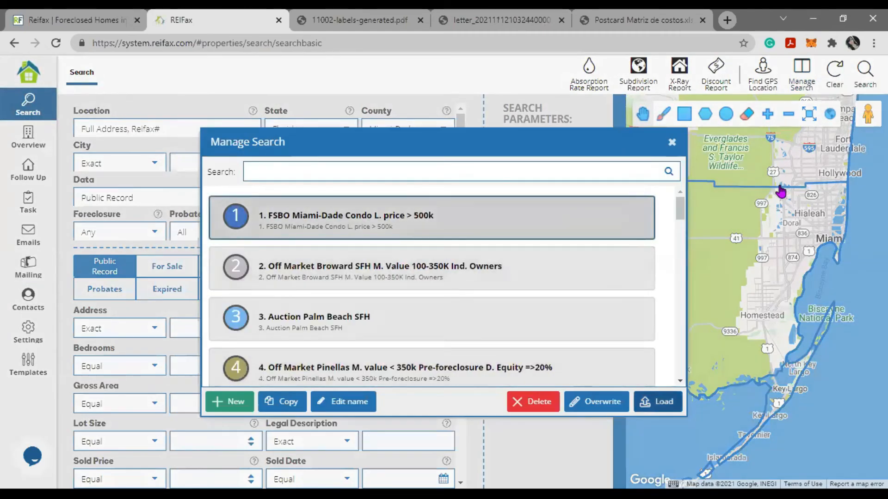
click(862, 74)
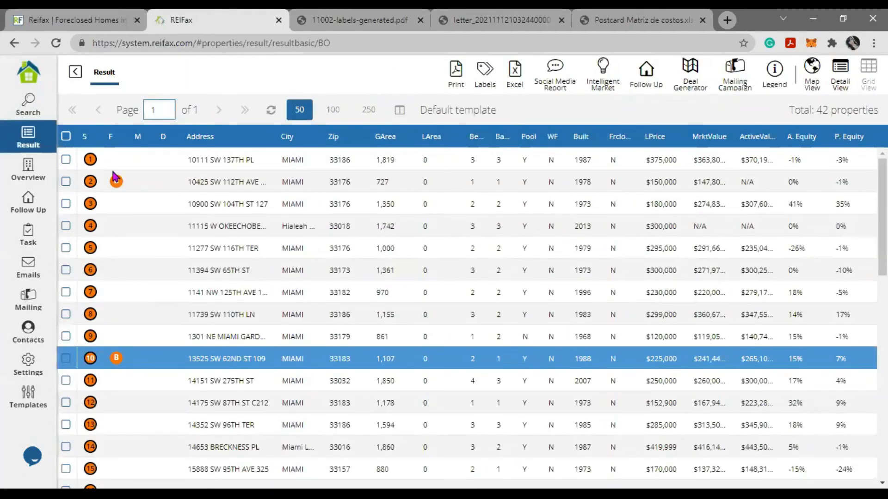
click(66, 137)
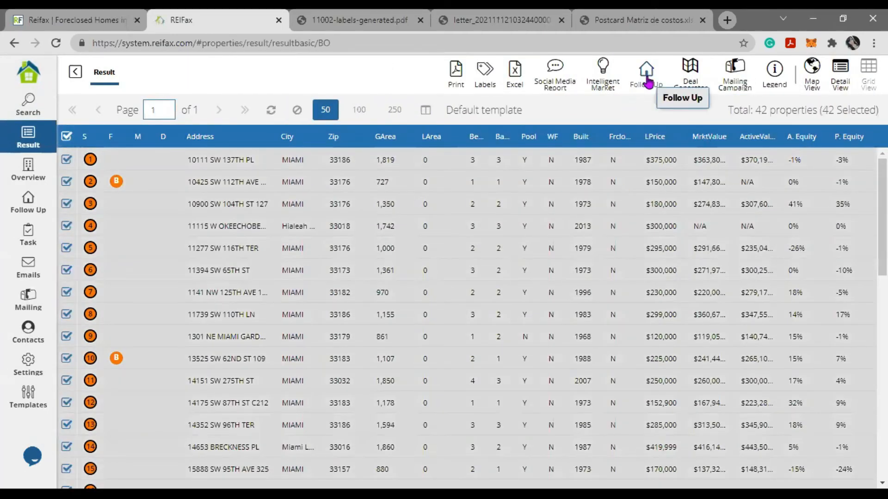
click(18, 204)
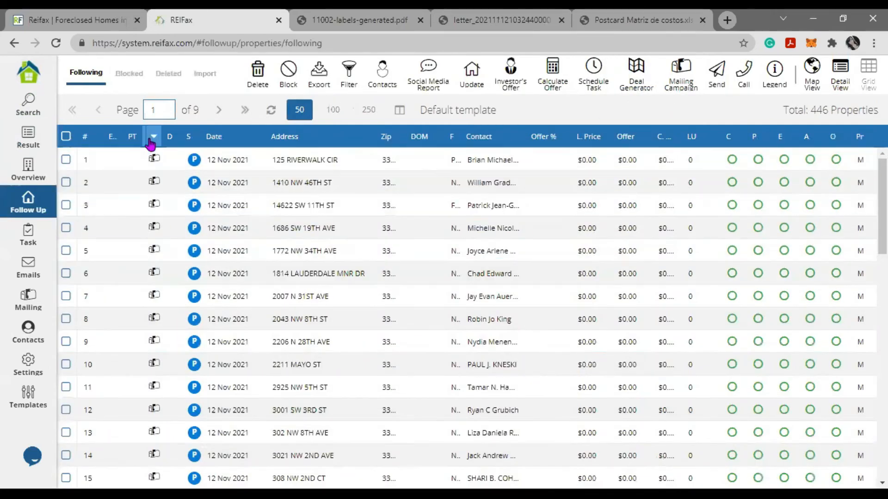
click(31, 141)
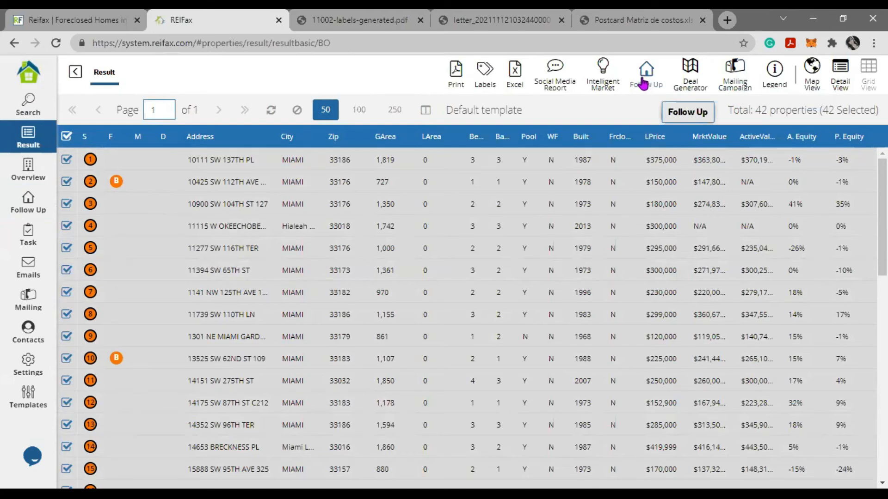
Step: Delete the "buying" mailing campaign and the campaign created on 5 Nov 2021
click(736, 95)
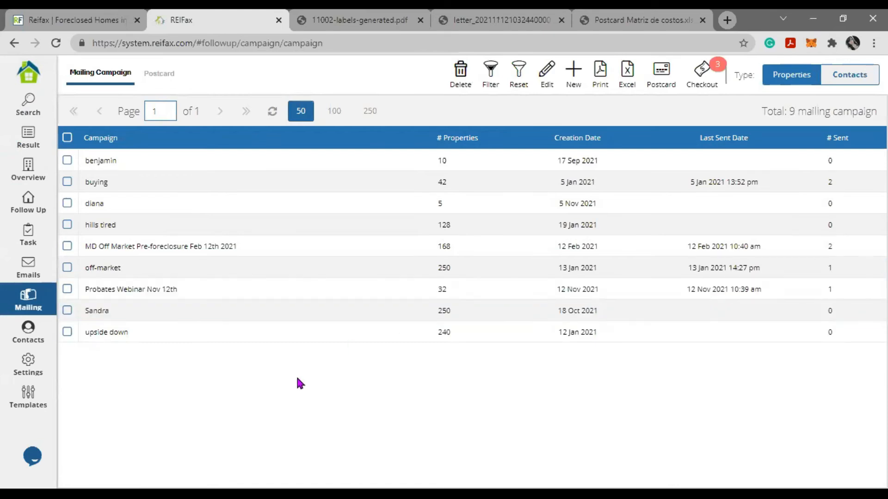
click(67, 204)
click(67, 182)
click(461, 82)
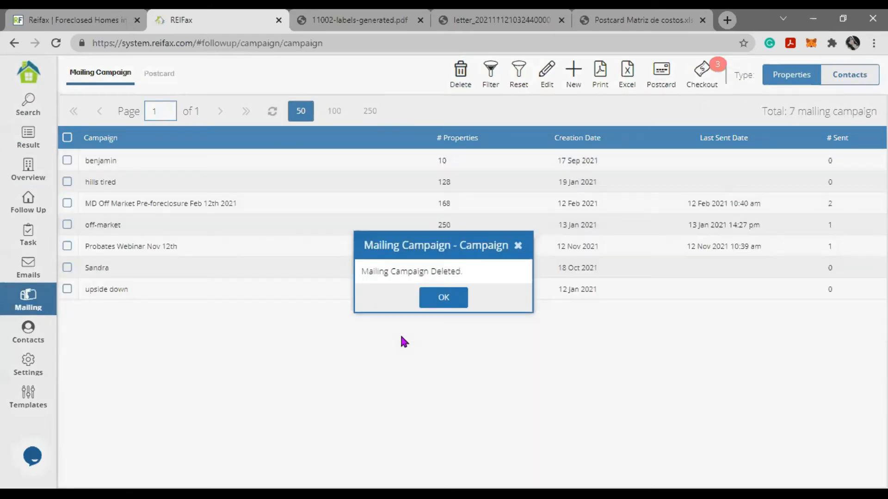
click(443, 298)
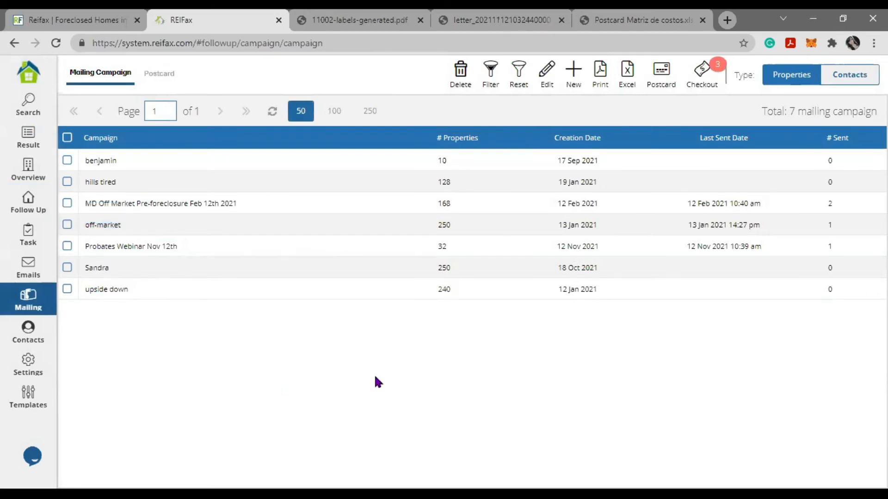
Step: Delete the first six unsent properties from the Probates Webinar Nov 12th campaign
click(164, 249)
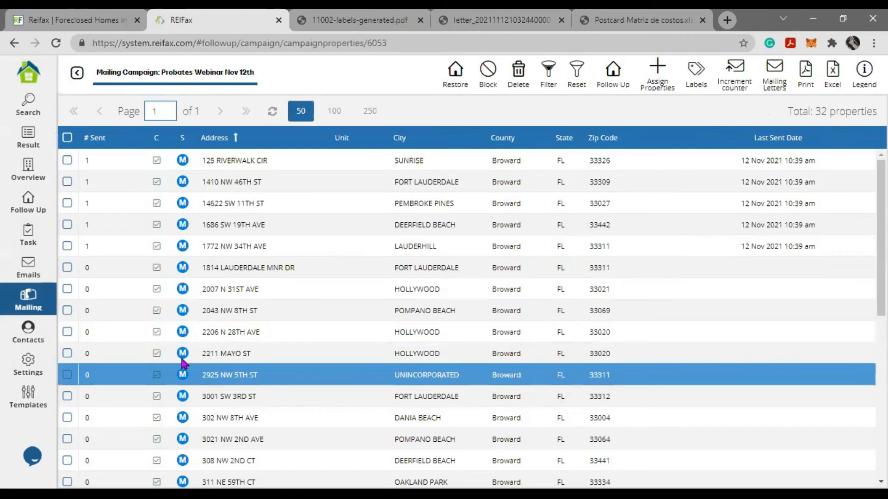
click(68, 267)
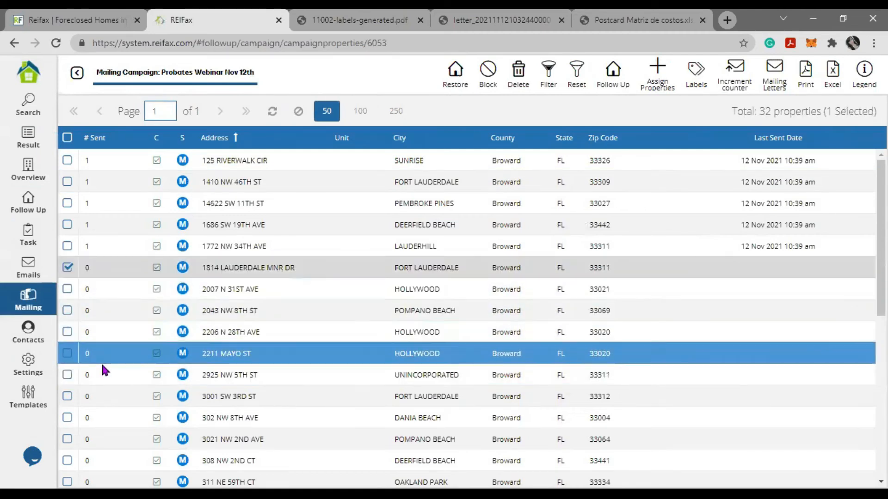
shift+click(67, 375)
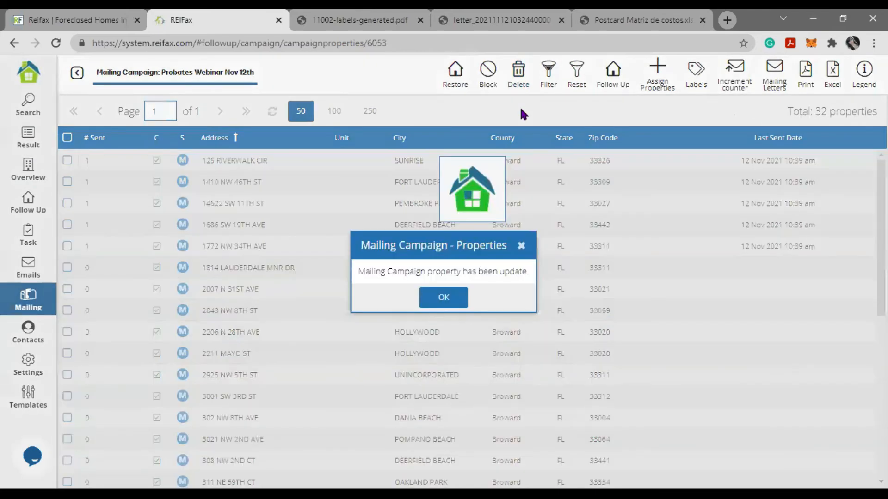
key(Return)
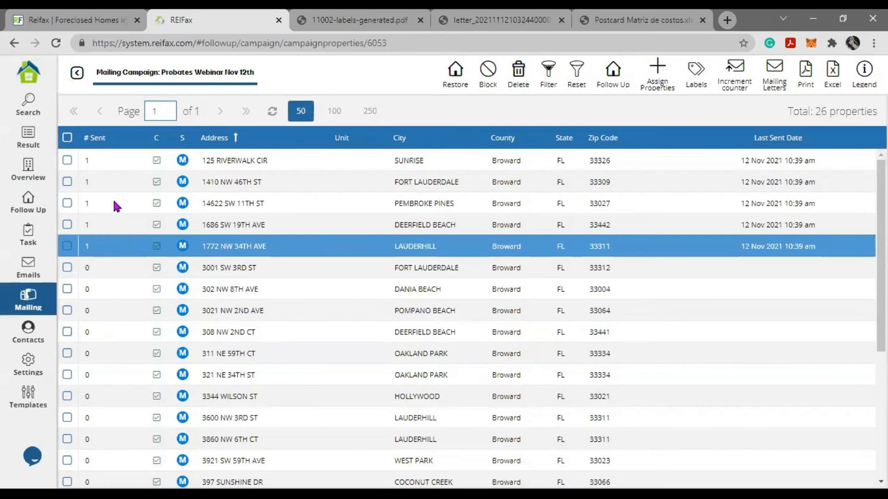
Step: Block the third, fourth and fifth properties in the Probates Webinar Nov 12th campaign
click(67, 204)
shift+click(68, 246)
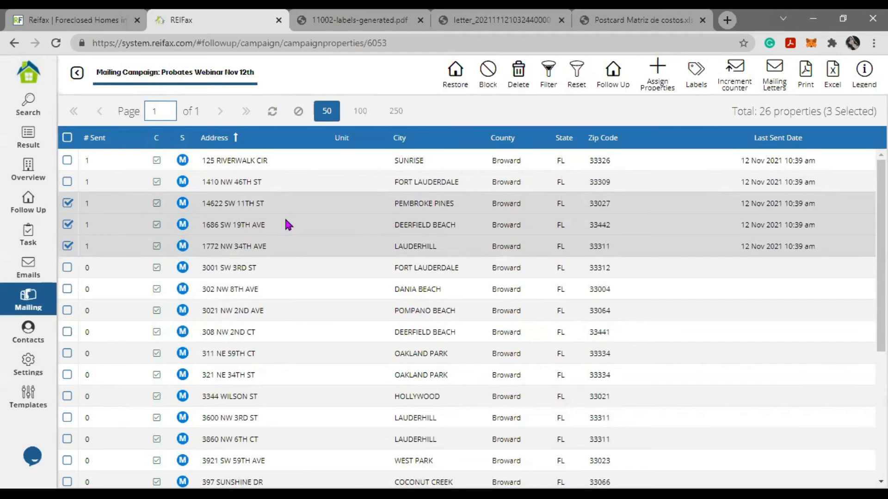
click(487, 70)
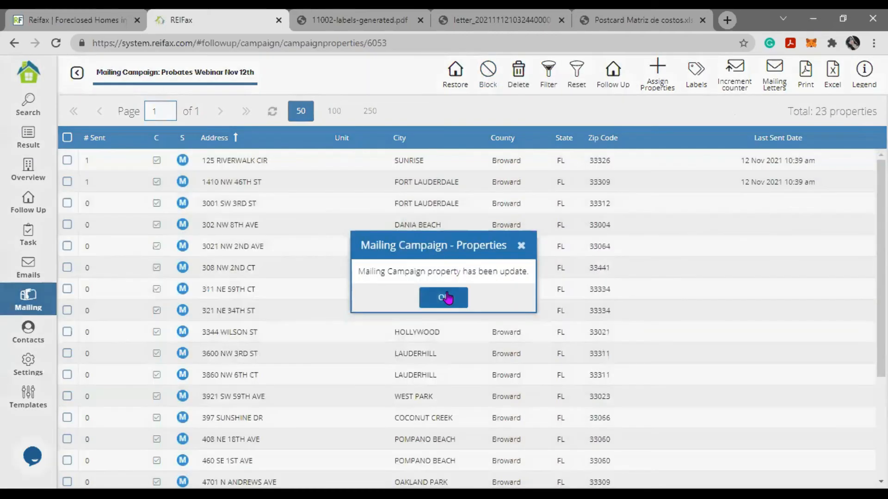
click(445, 298)
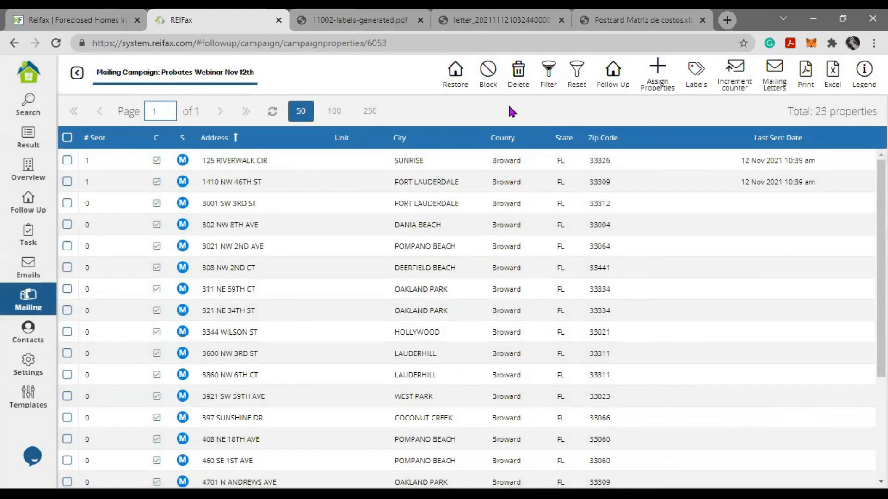
Step: Filter the Probates Webinar Nov 12th campaign to show properties of all statuses and check the total
click(548, 76)
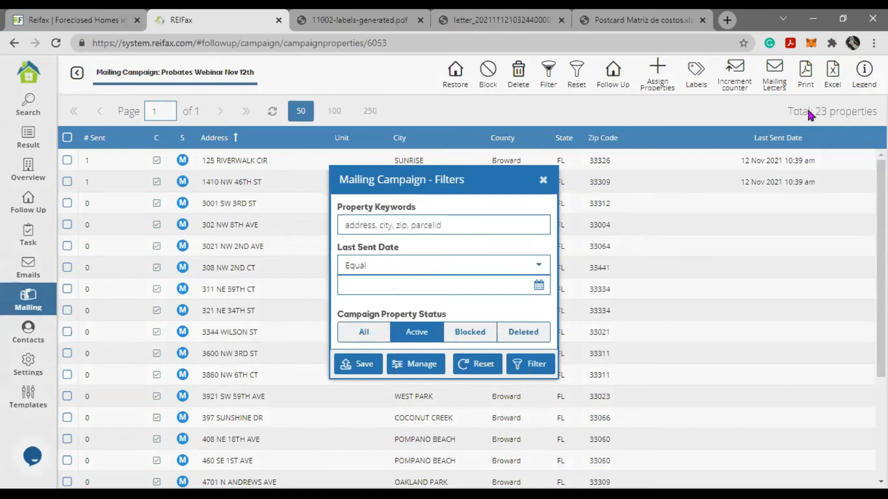
click(369, 339)
click(536, 365)
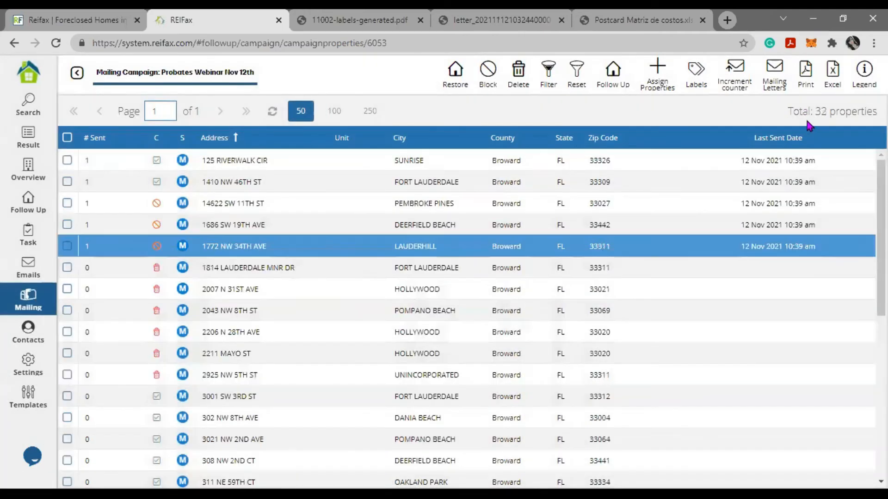
drag(813, 112, 860, 111)
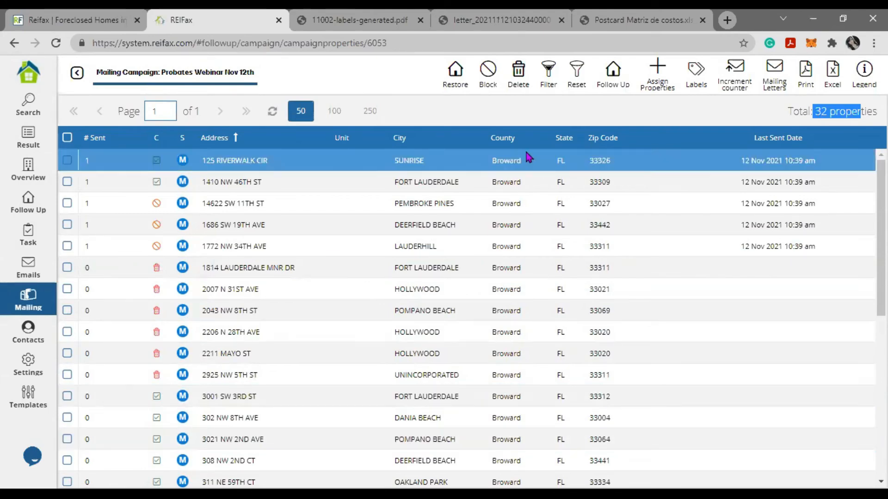
Step: Filter the campaign to its Deleted properties, select all of them and restore them
click(523, 333)
click(534, 362)
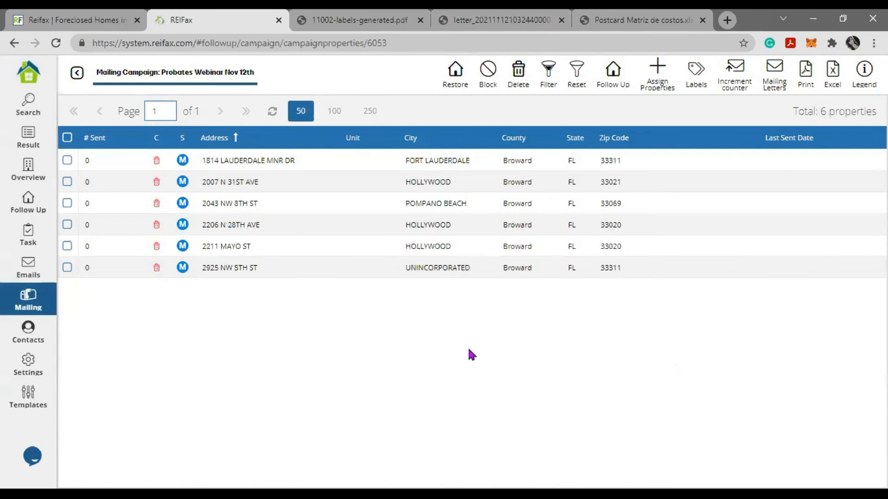
click(68, 138)
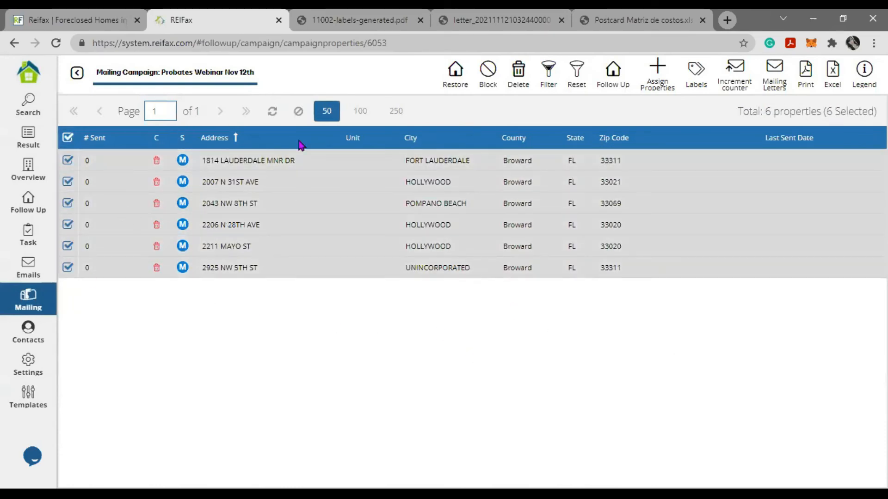
click(454, 70)
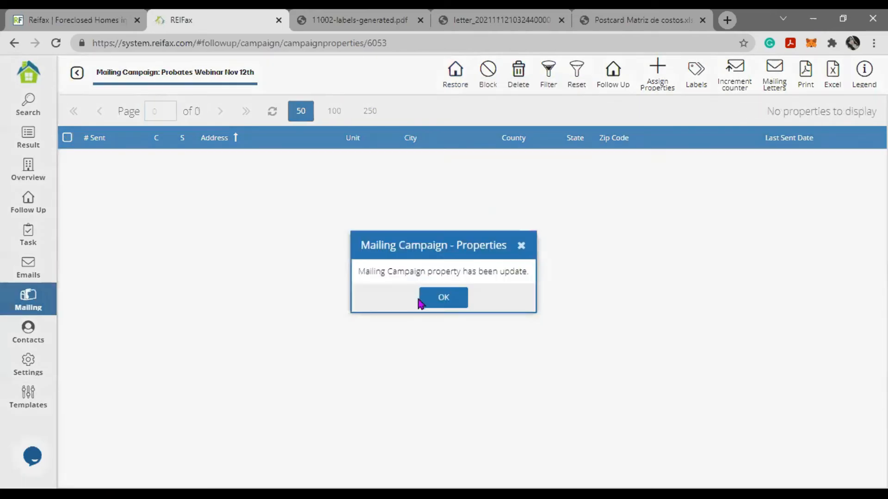
click(445, 300)
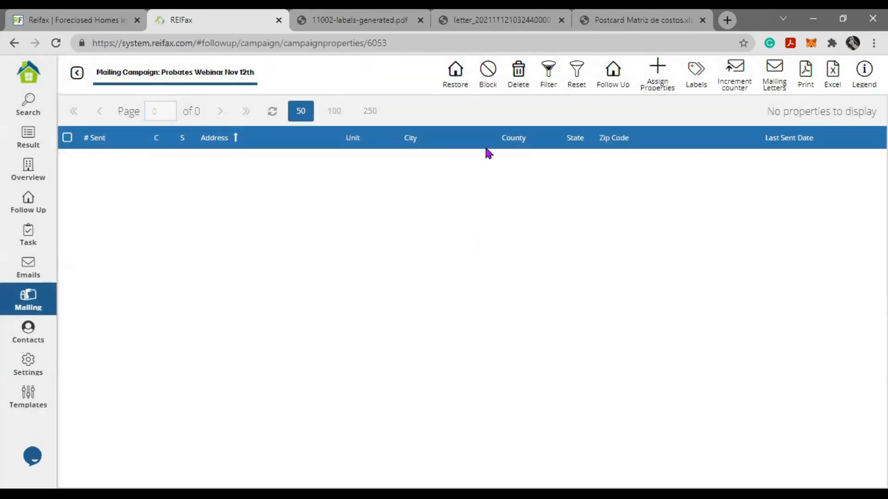
Step: Show the campaign's properties of all statuses and restore the three blocked ones
click(550, 91)
click(380, 335)
click(520, 363)
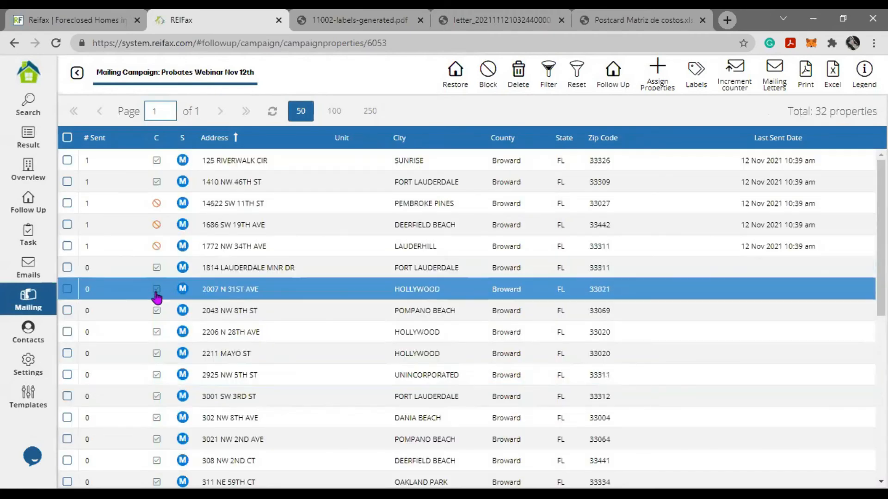
click(66, 207)
click(67, 224)
click(67, 246)
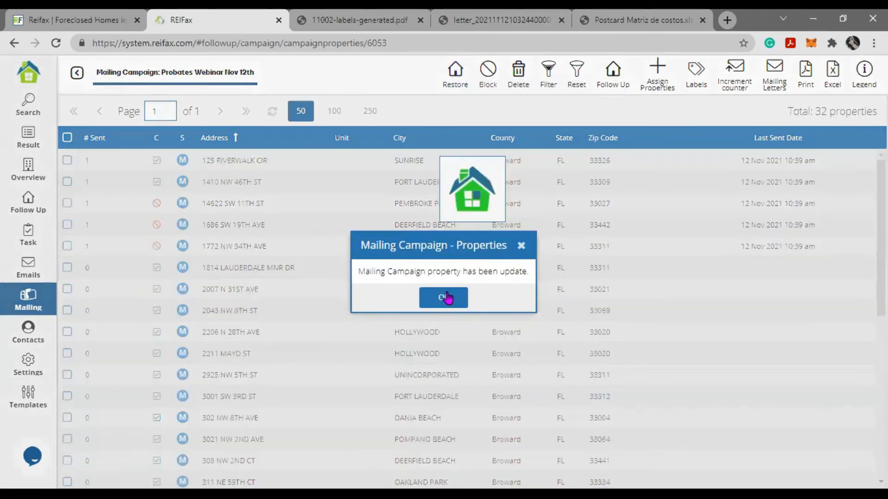
click(446, 298)
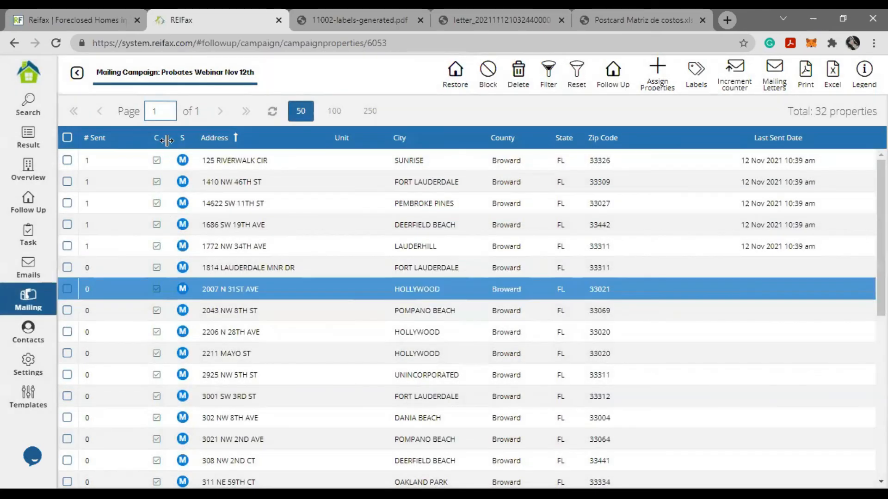
Step: Check the campaign status of every property in the list, ending with no property selected
scroll(149, 328, down, 7)
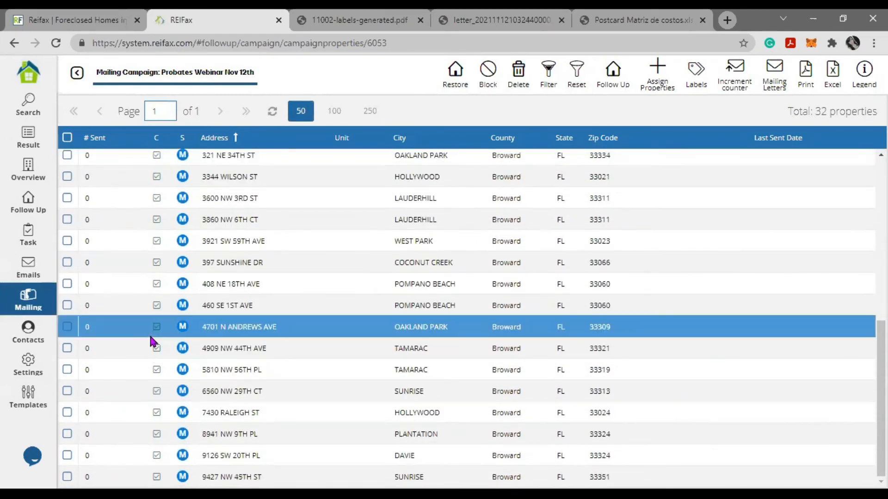
scroll(151, 341, up, 7)
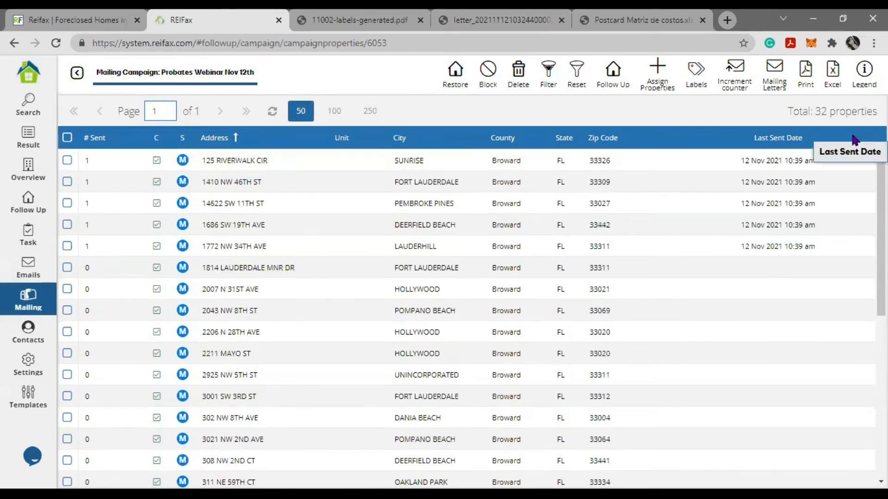
drag(813, 111, 656, 105)
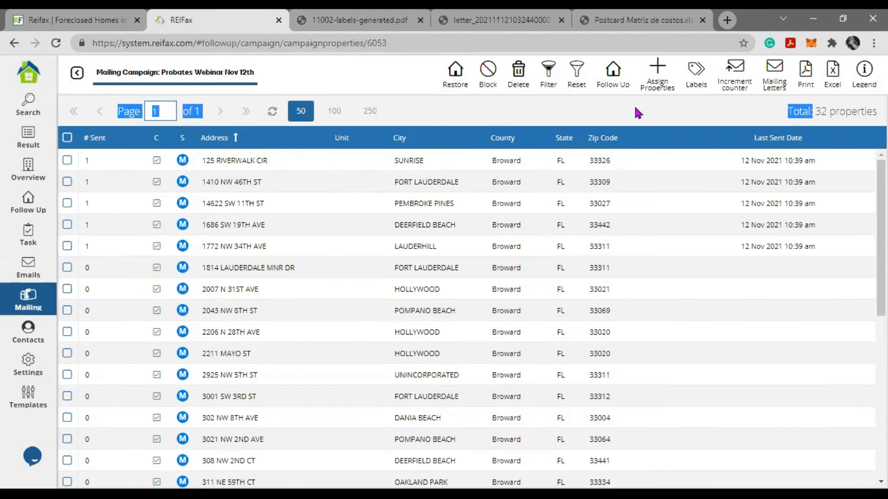
click(635, 108)
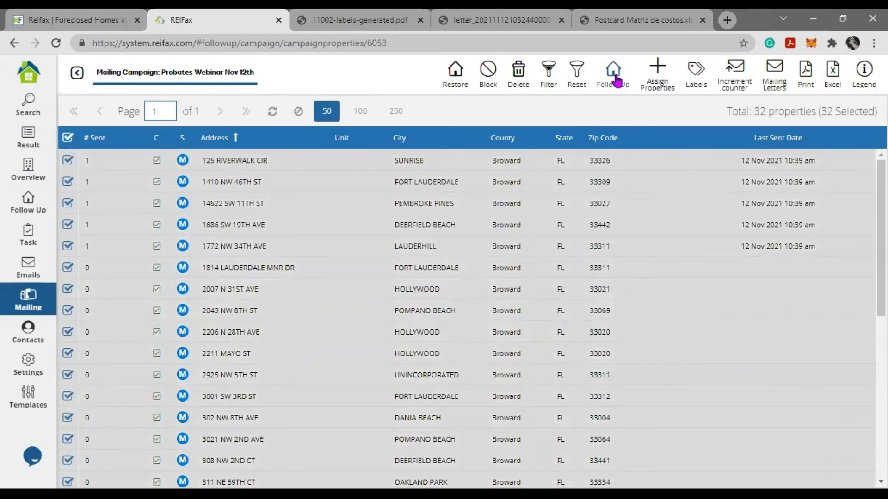
click(68, 138)
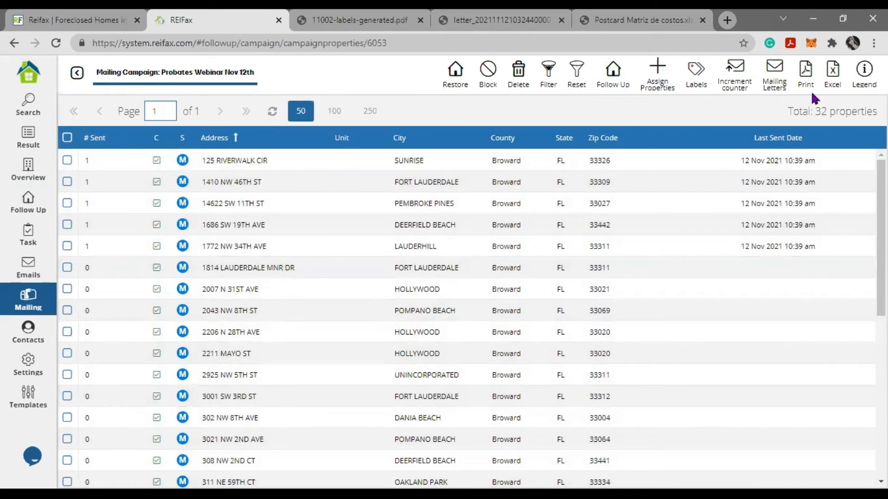
Step: Examine the property status legend, covering Active, Contingent, For Sale By Owner, New Construction, Pending, By Owner and Closed Sale, and close it
click(863, 70)
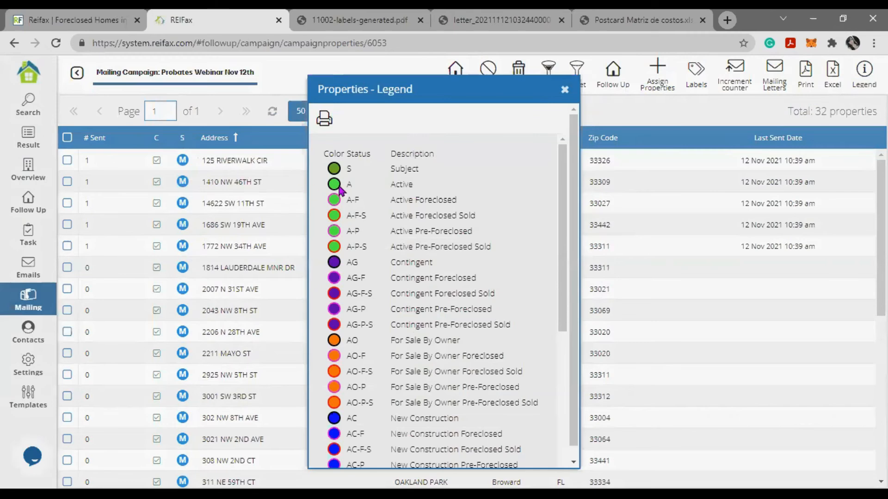
scroll(372, 254, down, 5)
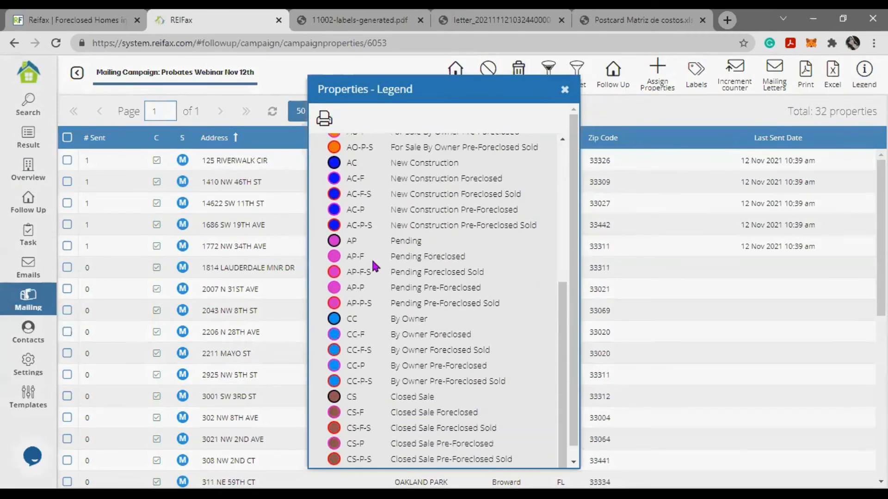
scroll(393, 289, up, 6)
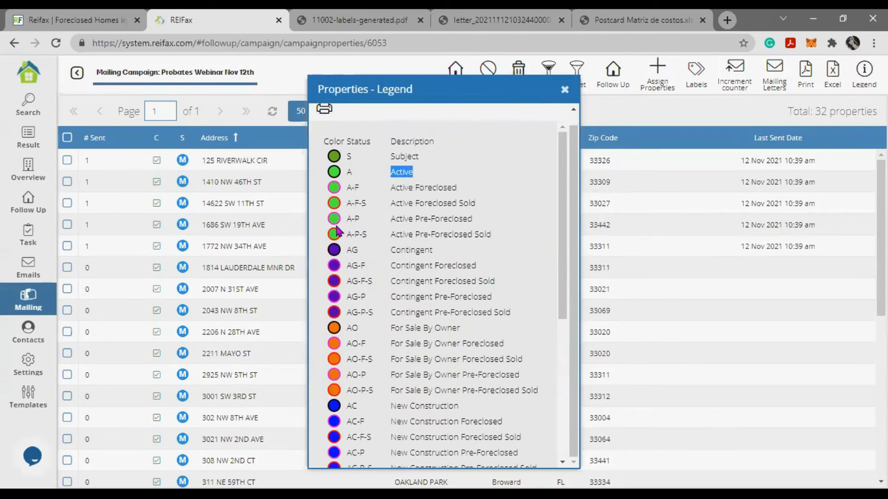
scroll(337, 232, down, 3)
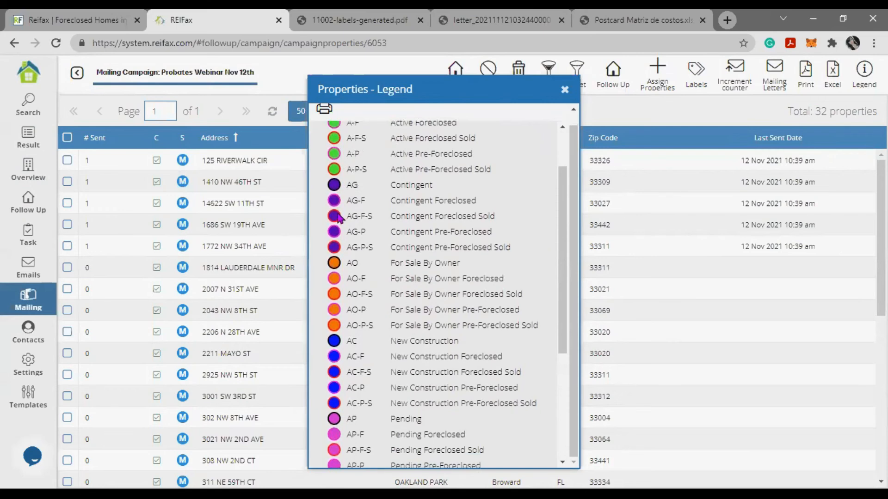
drag(435, 186, 382, 187)
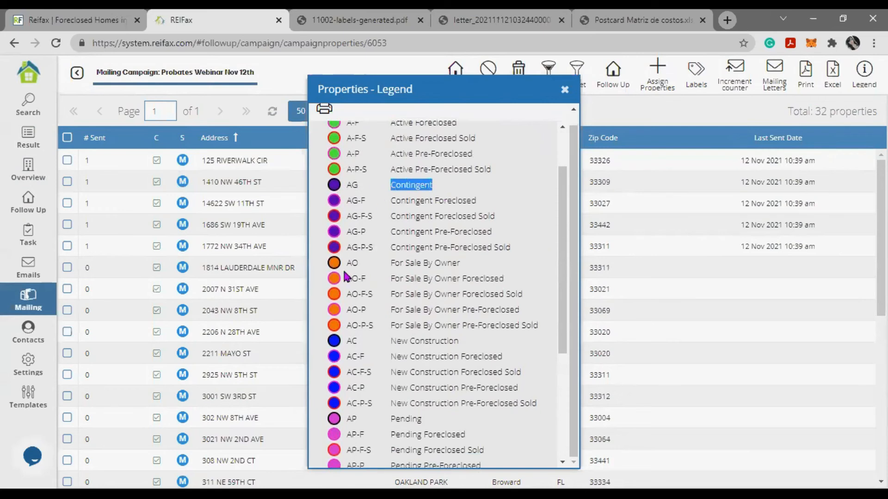
drag(454, 262, 382, 264)
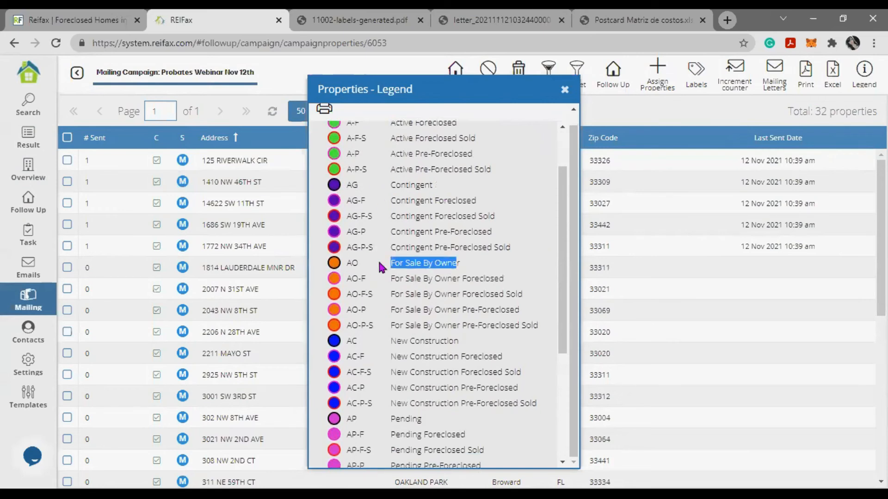
scroll(341, 224, down, 6)
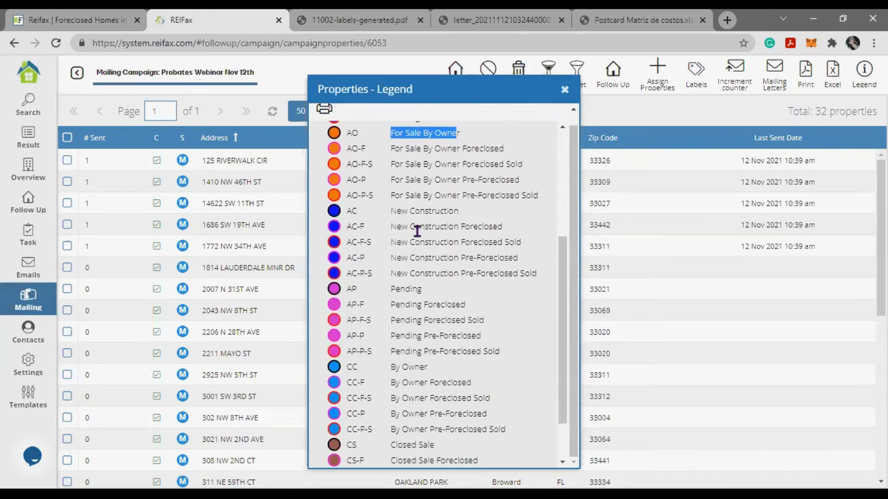
drag(459, 211, 391, 213)
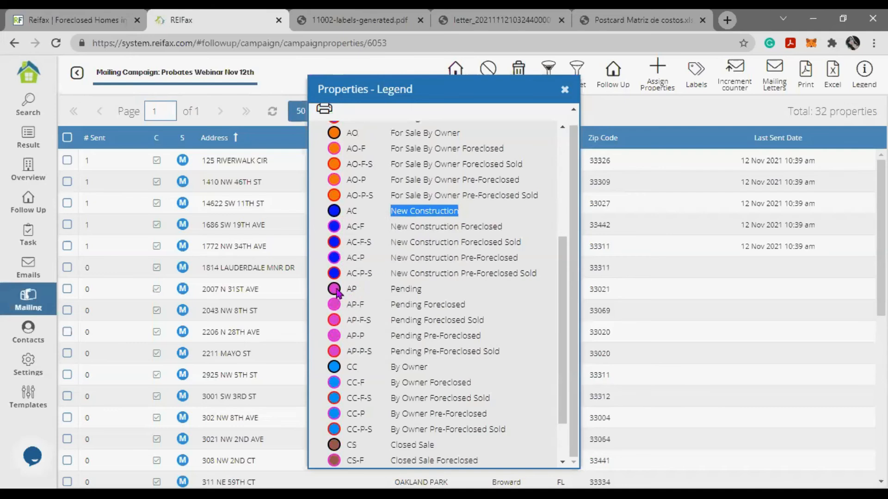
drag(444, 290, 358, 297)
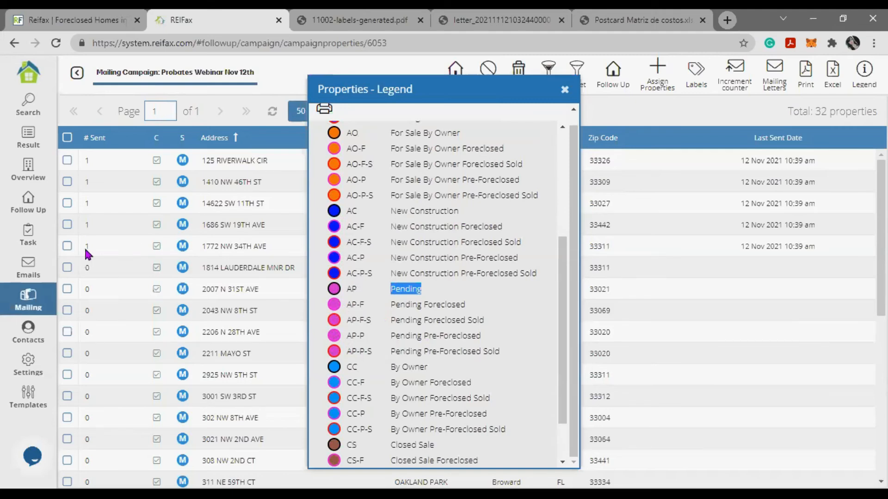
scroll(465, 337, down, 1)
scroll(460, 337, down, 3)
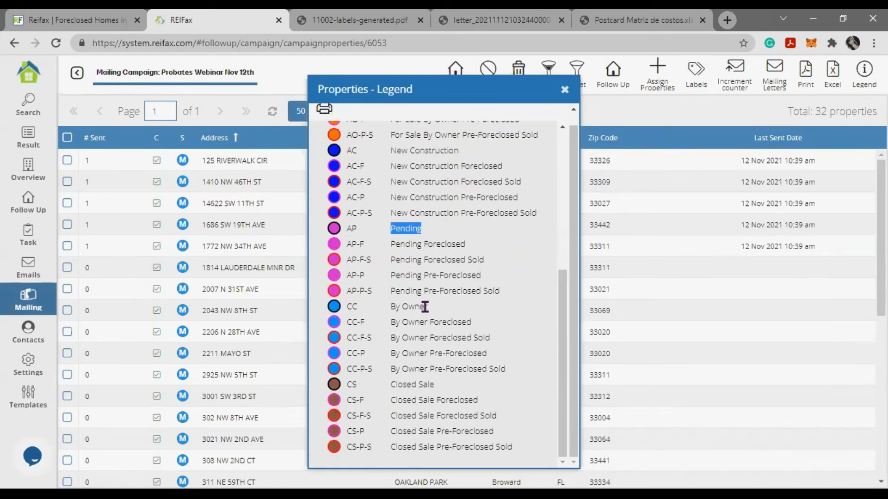
drag(424, 306, 391, 308)
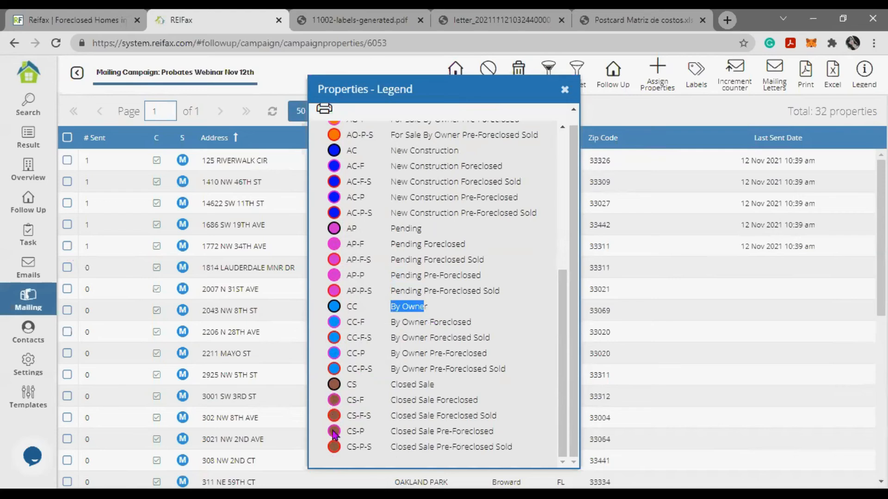
drag(434, 384, 392, 391)
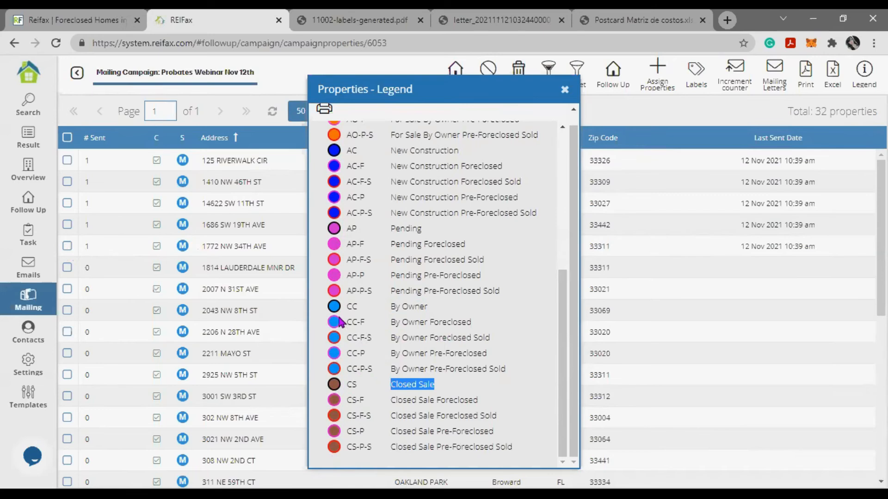
click(567, 92)
drag(817, 111, 872, 111)
scroll(226, 288, down, 3)
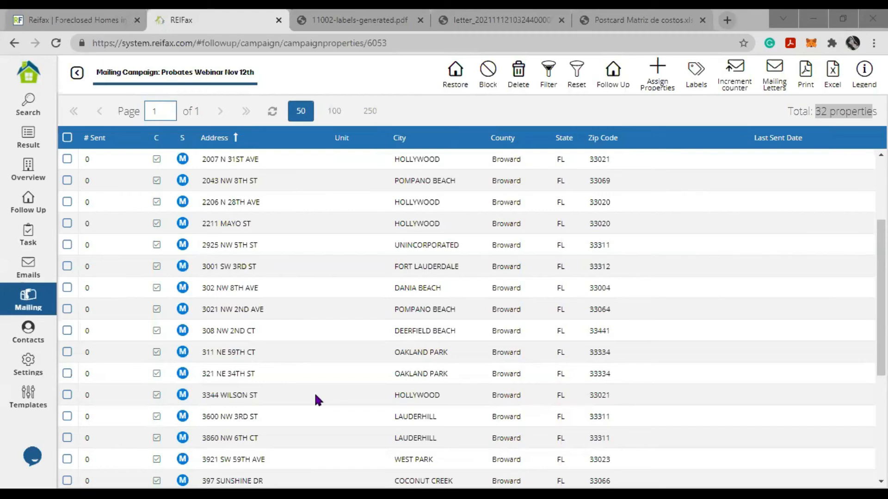
click(581, 121)
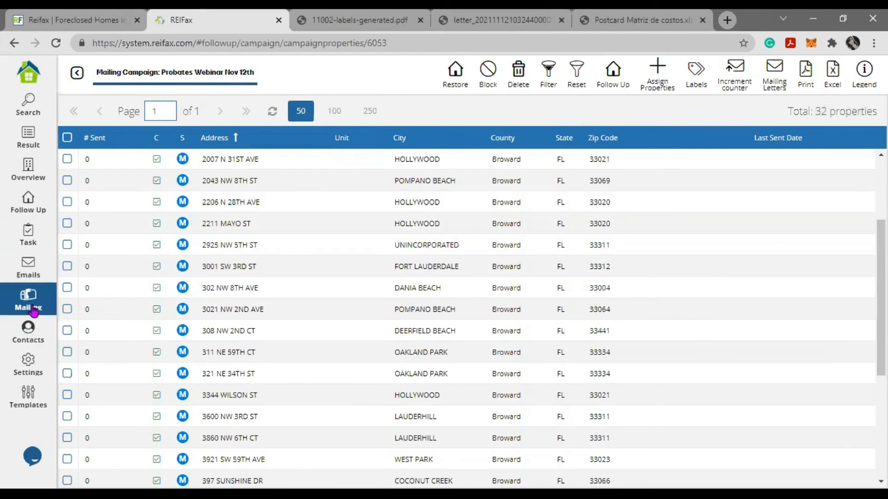
Step: Export all of the campaign's properties to Excel and open campaigns.xlsx in LibreOffice Calc
click(68, 137)
drag(822, 112, 116, 111)
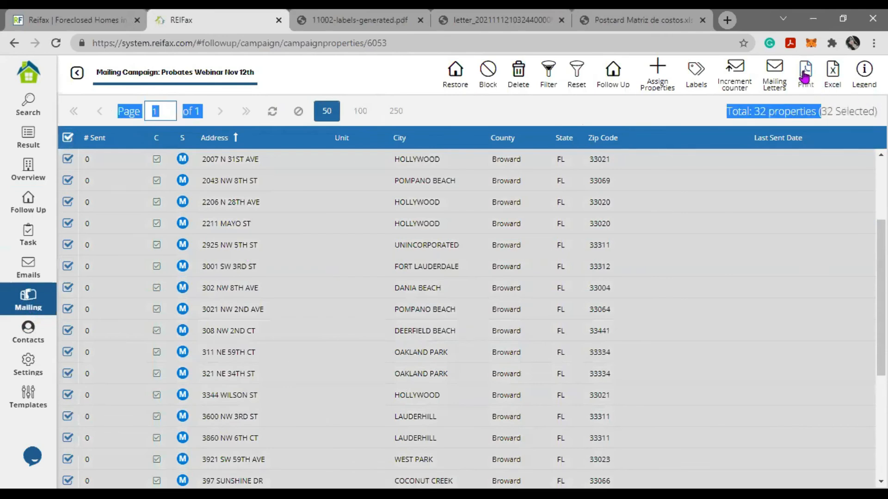
click(834, 72)
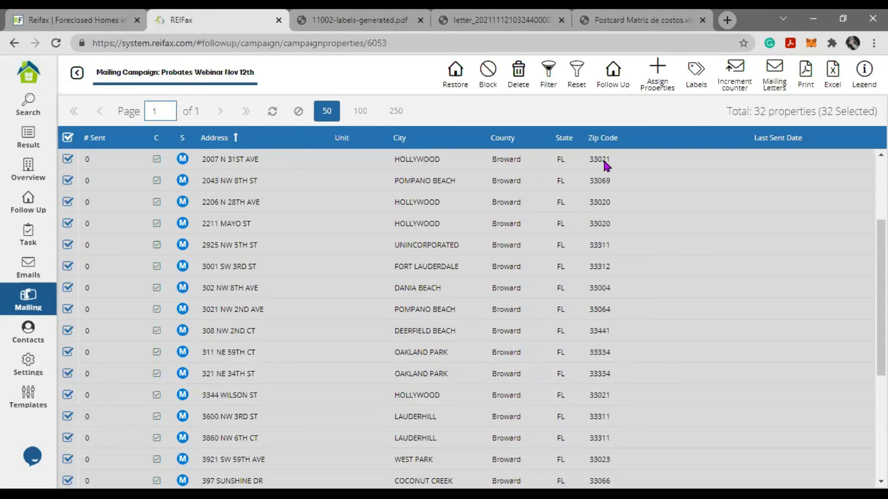
click(830, 73)
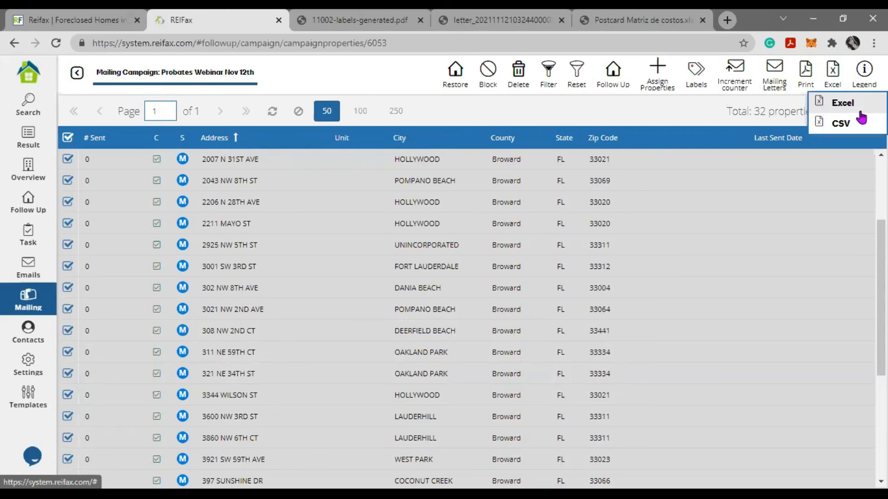
click(859, 116)
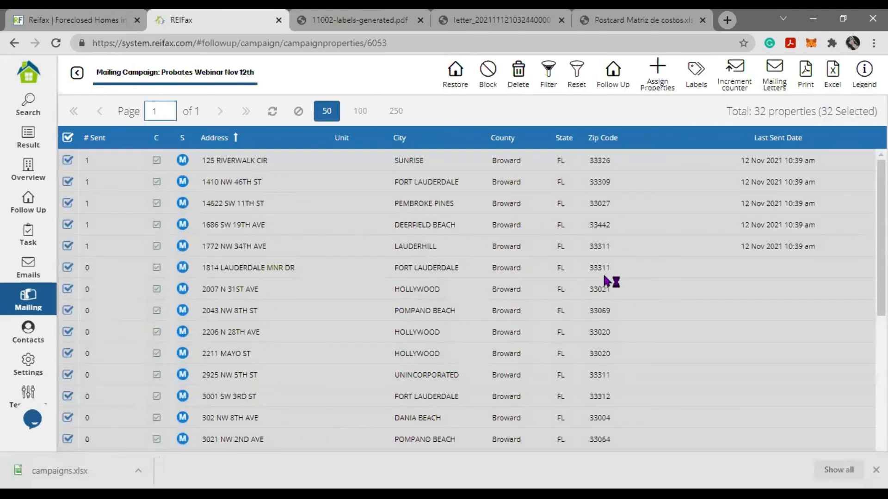
scroll(610, 282, down, 8)
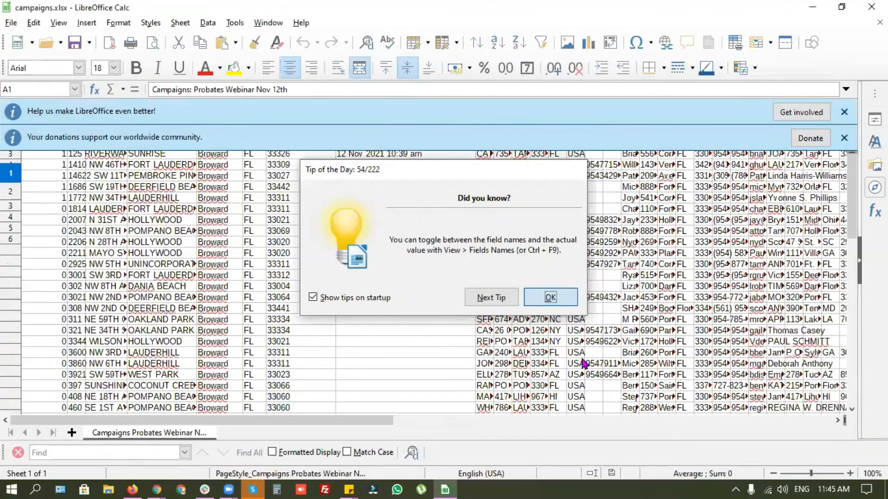
click(548, 297)
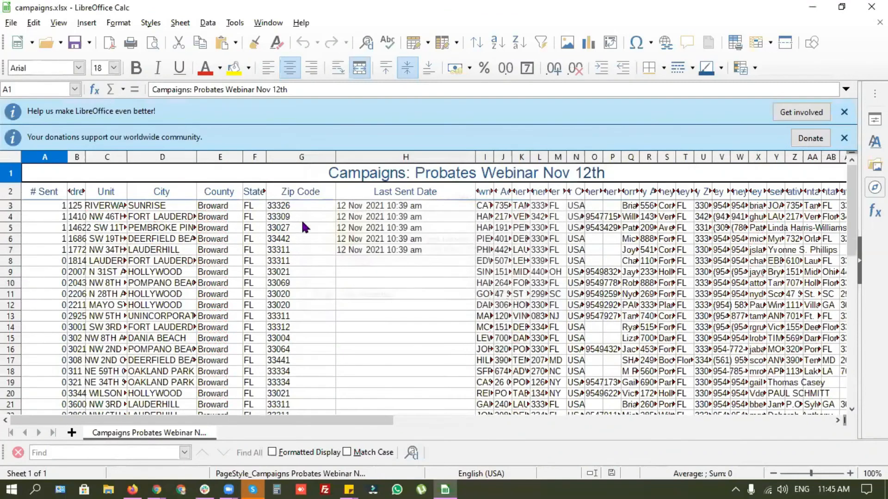
Step: Look through the exported property rows in campaigns.xlsx
scroll(419, 282, down, 3)
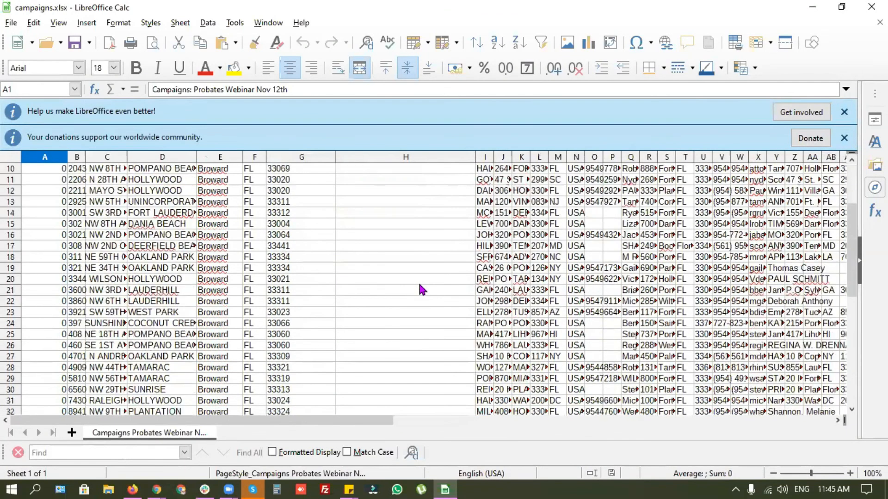
scroll(418, 282, up, 3)
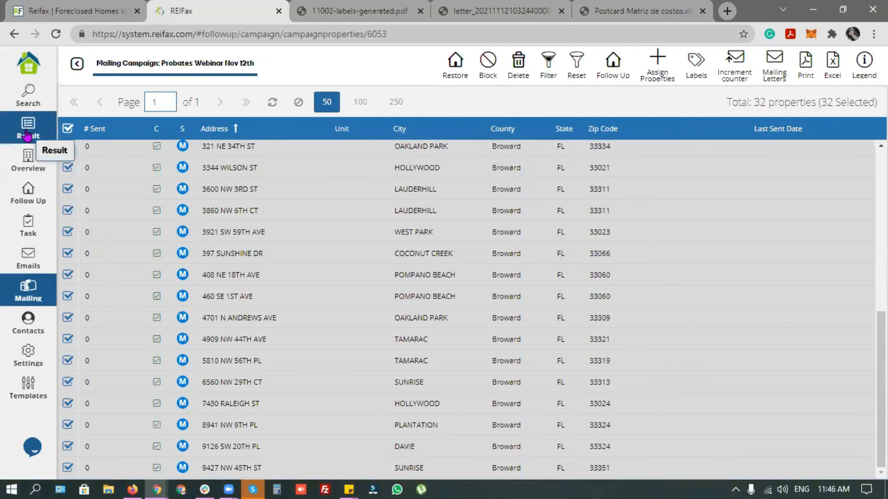
Step: Switch back to REIFax and open the filter settings for the followed properties in Follow Up
click(21, 197)
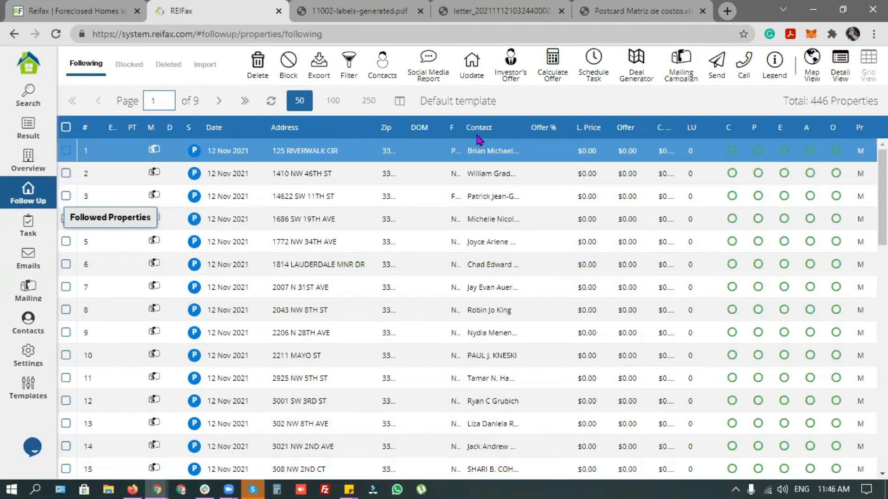
drag(808, 101, 878, 102)
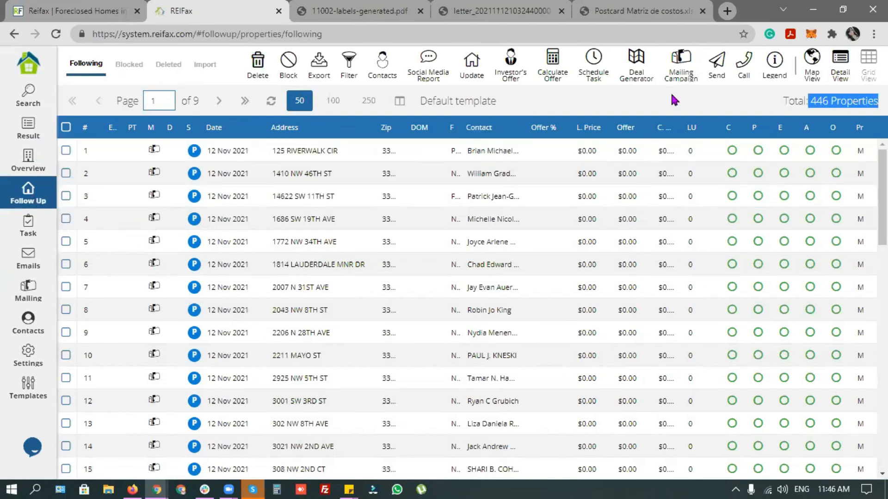
click(349, 62)
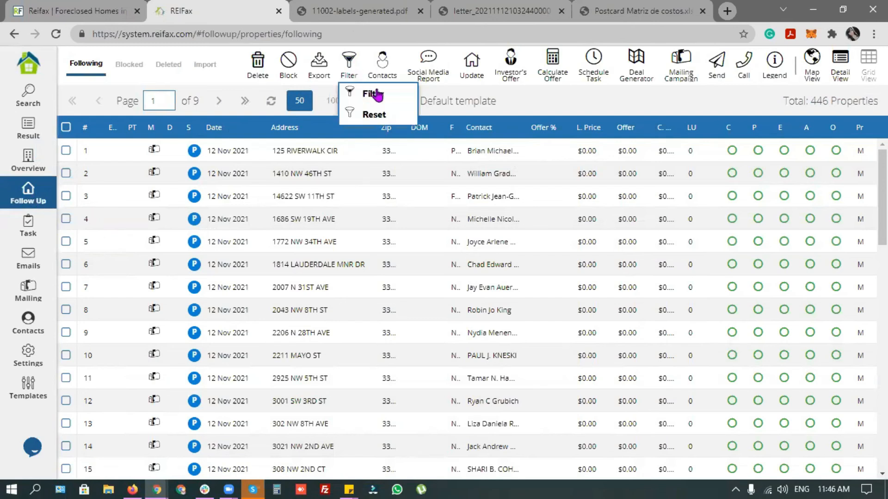
mouse_move(382, 74)
click(393, 94)
click(519, 238)
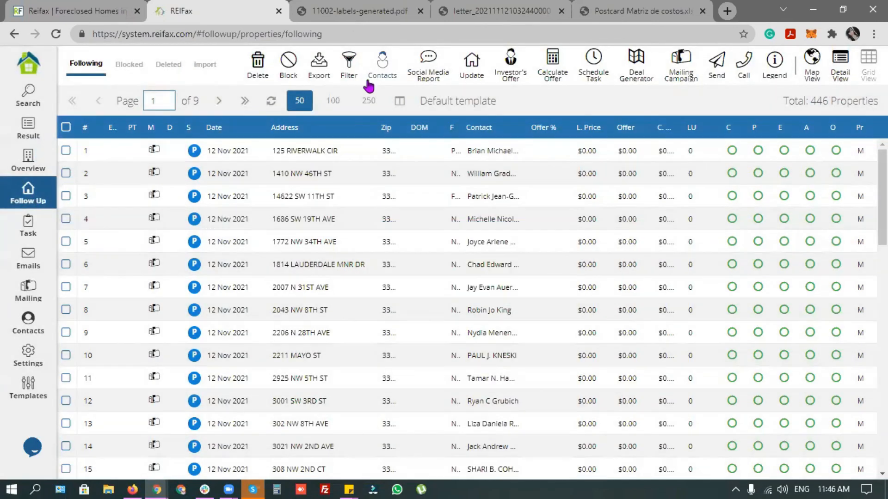
click(349, 65)
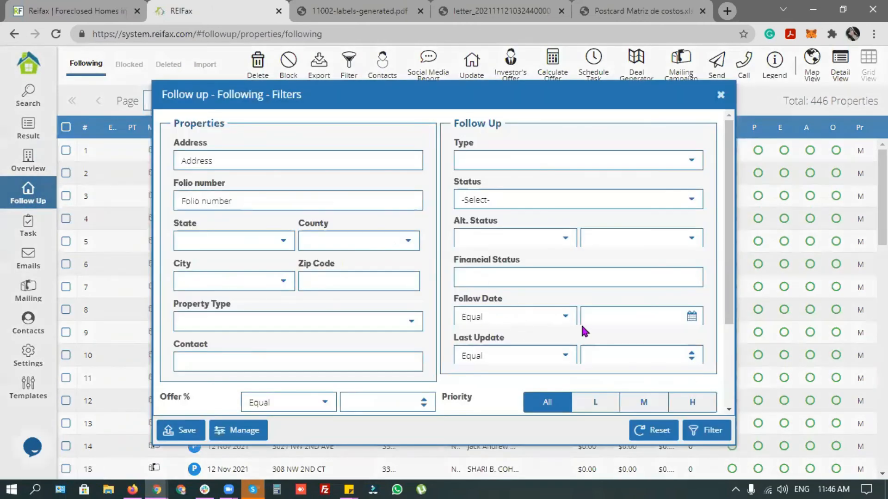
Step: Filter the followed properties by follow date 11/12/2021 and type Prospecting, and check the total
click(692, 316)
click(691, 298)
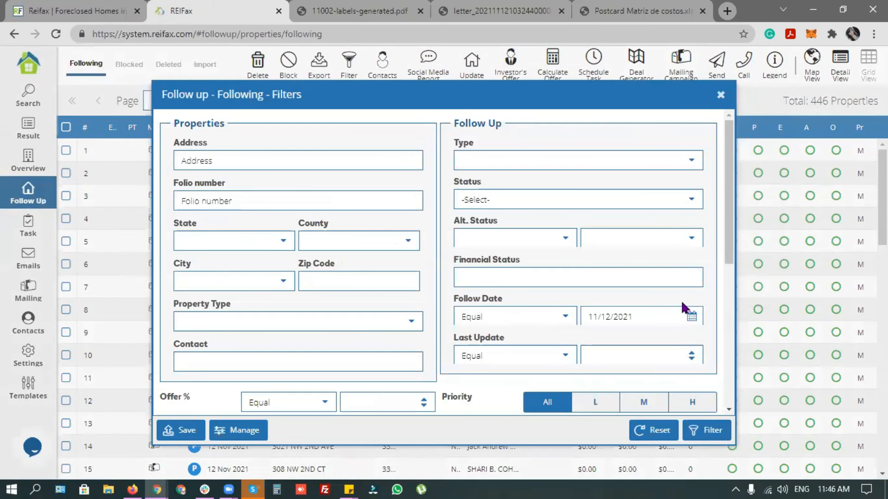
click(691, 160)
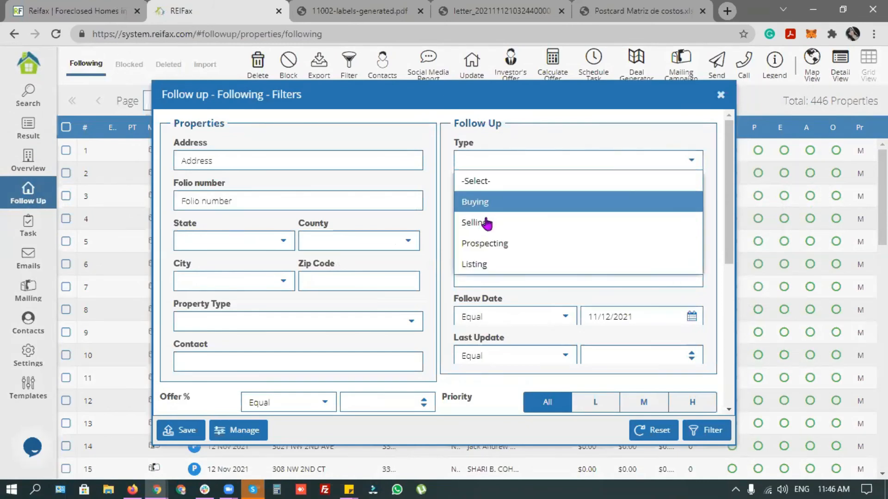
click(483, 244)
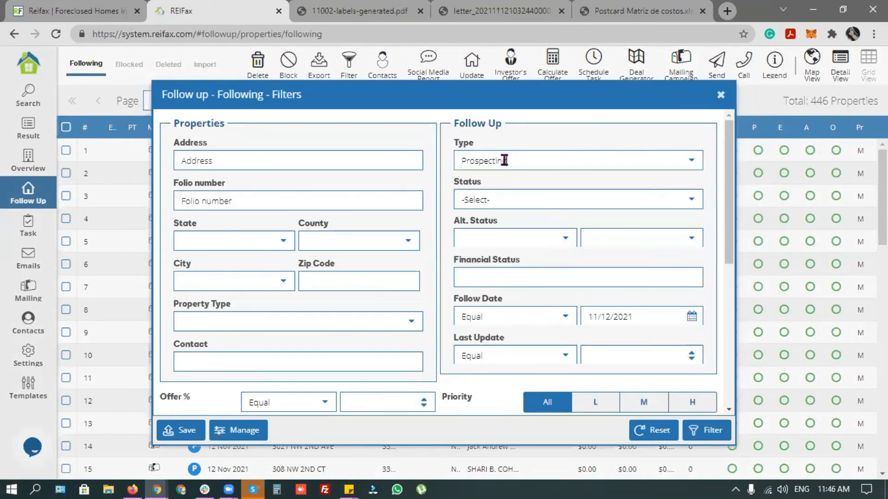
click(707, 430)
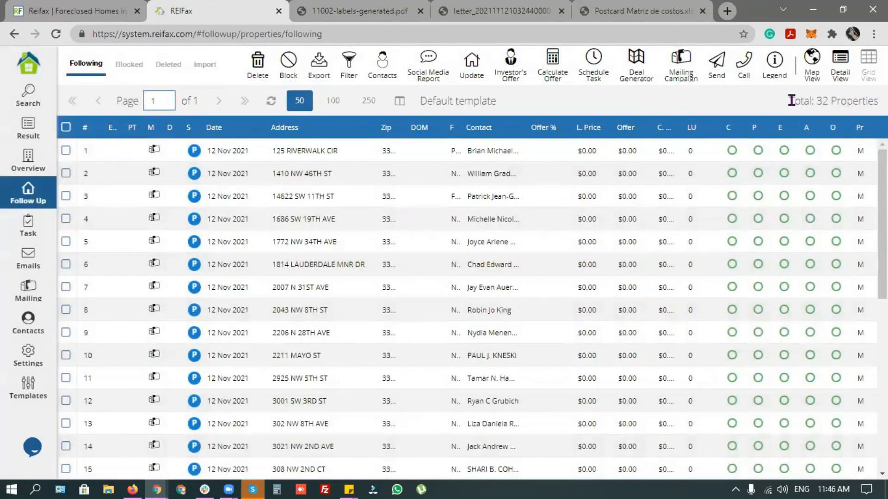
drag(789, 101, 878, 101)
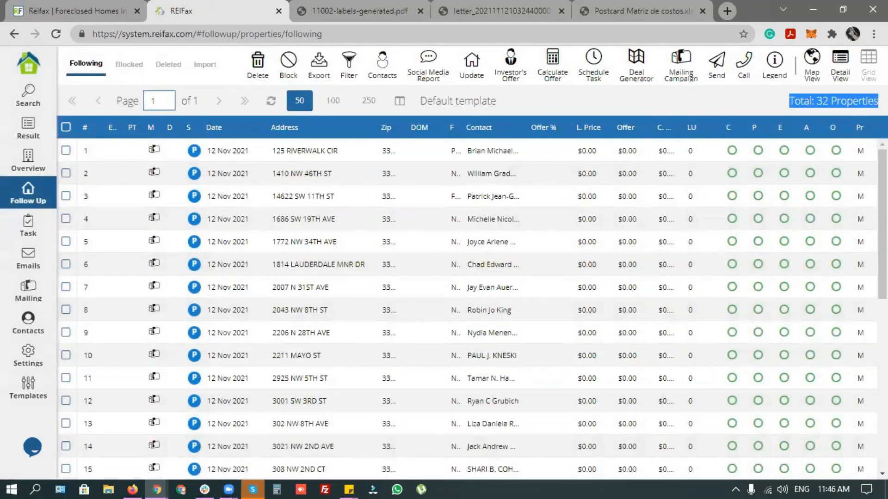
Step: Select all the filtered properties and open the list of grid templates
click(651, 97)
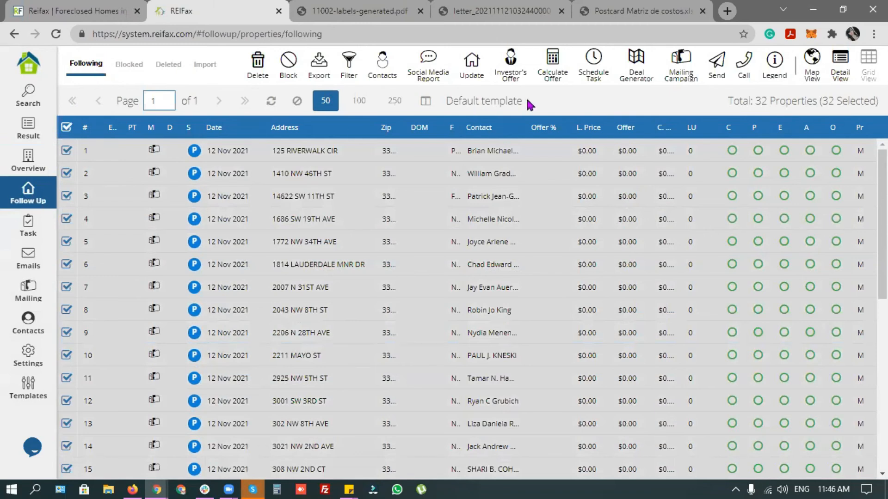
drag(529, 105, 443, 105)
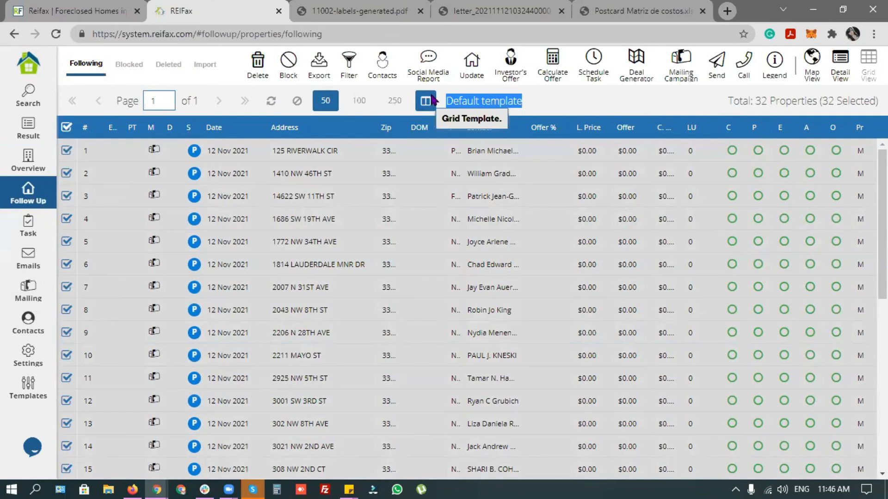
click(426, 100)
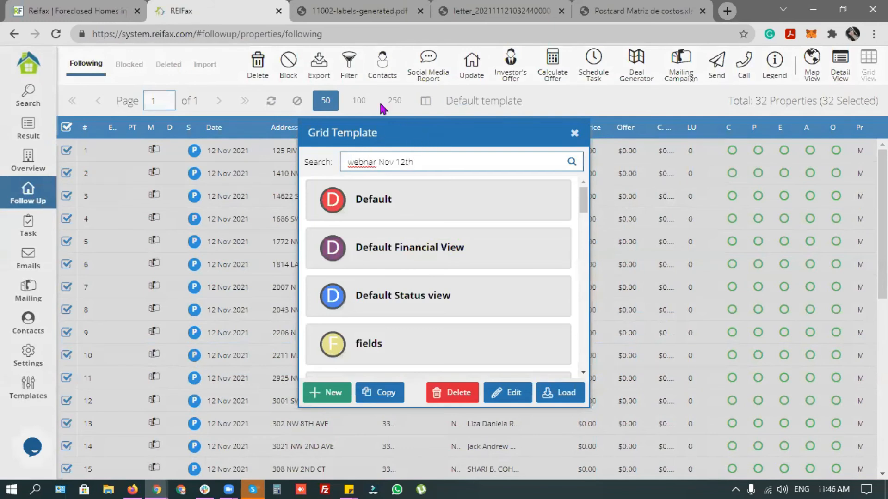
Step: Start a new grid template named "webinar Nov 12th" and clear all its preset fields
text(i)
drag(435, 158, 255, 162)
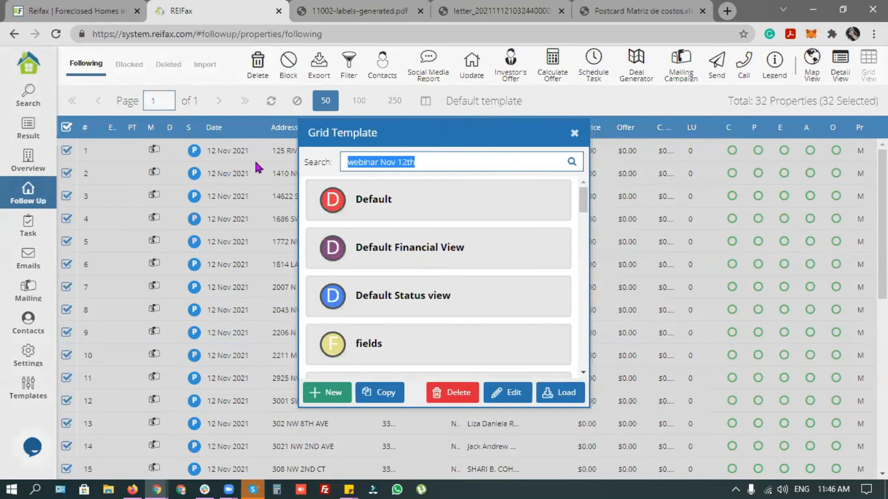
click(325, 398)
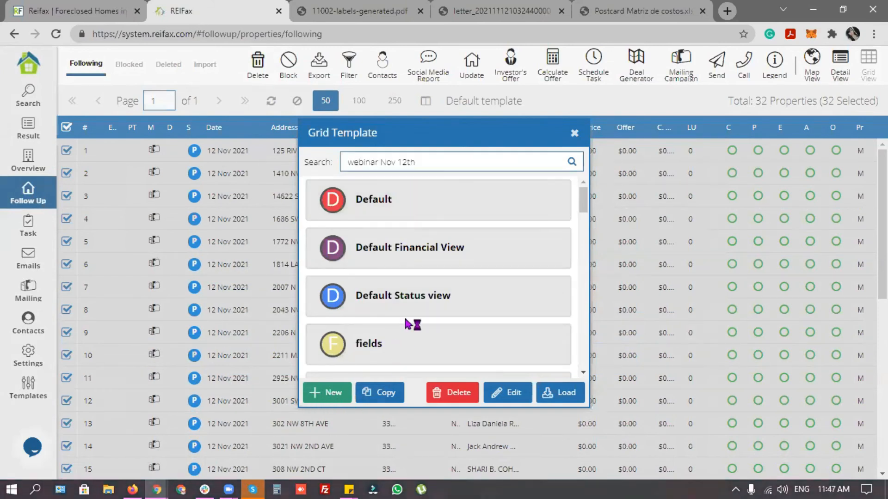
click(372, 126)
text(webinar Nov 12th)
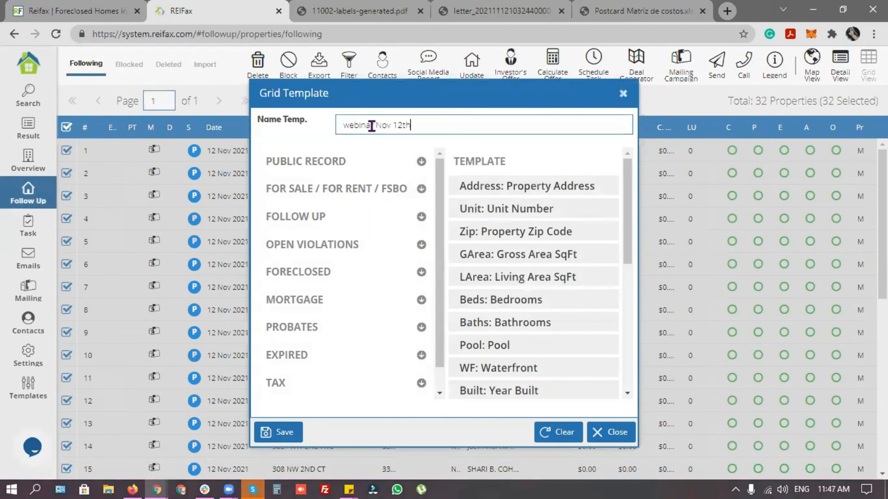
click(565, 435)
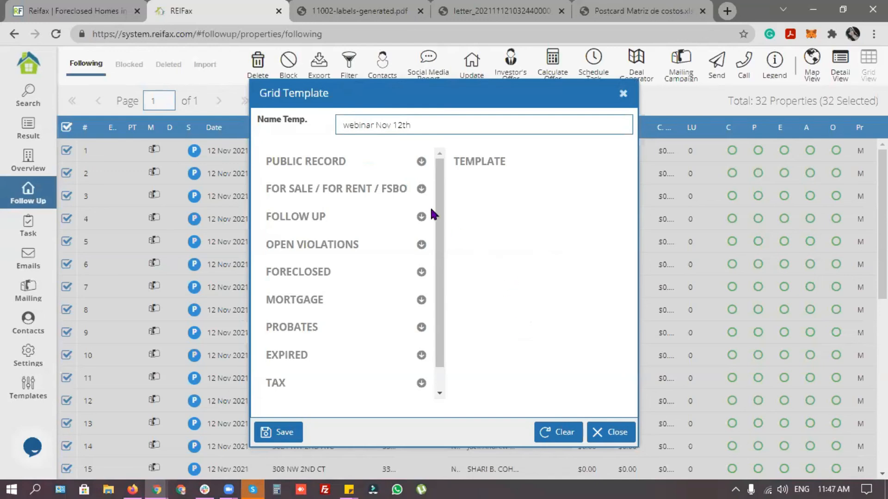
Step: Add the public record fields Property Address, Property City and Property County to the template
click(333, 162)
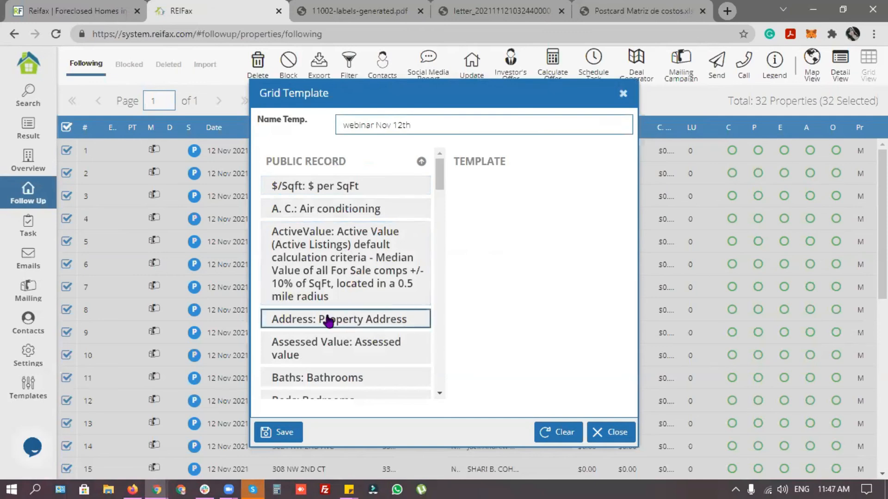
click(348, 320)
scroll(352, 320, down, 5)
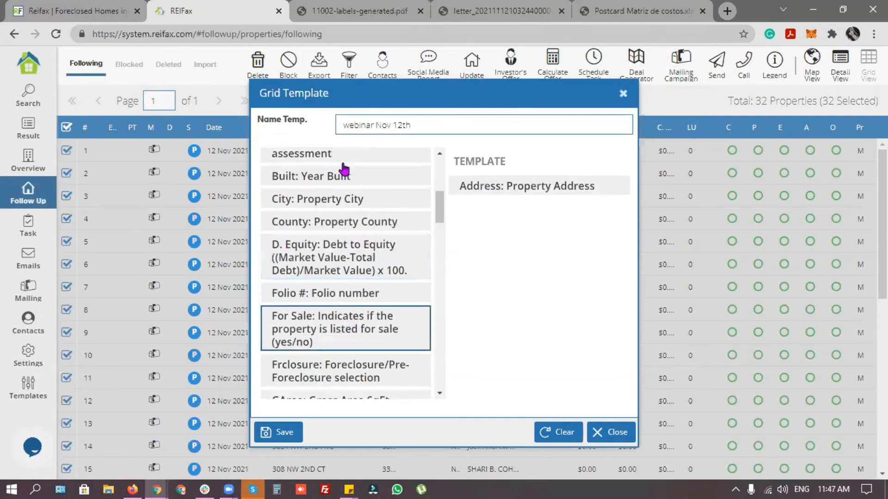
click(347, 200)
scroll(361, 259, down, 3)
click(365, 270)
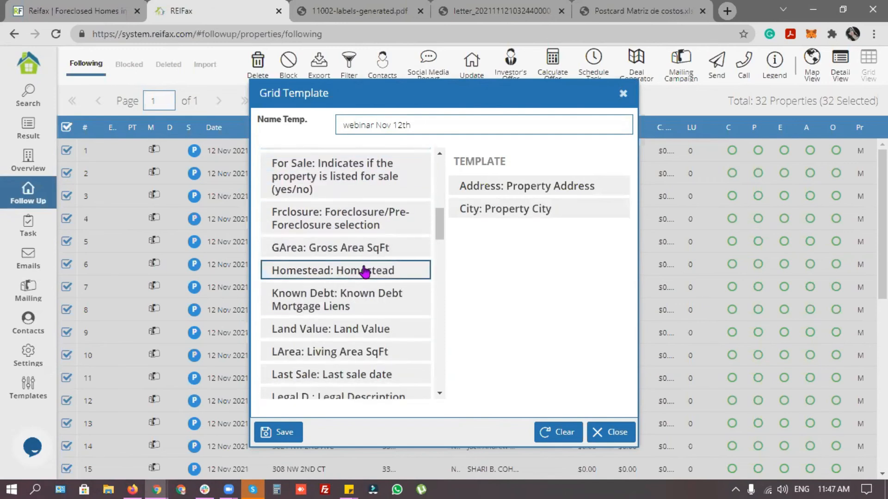
scroll(366, 271, up, 3)
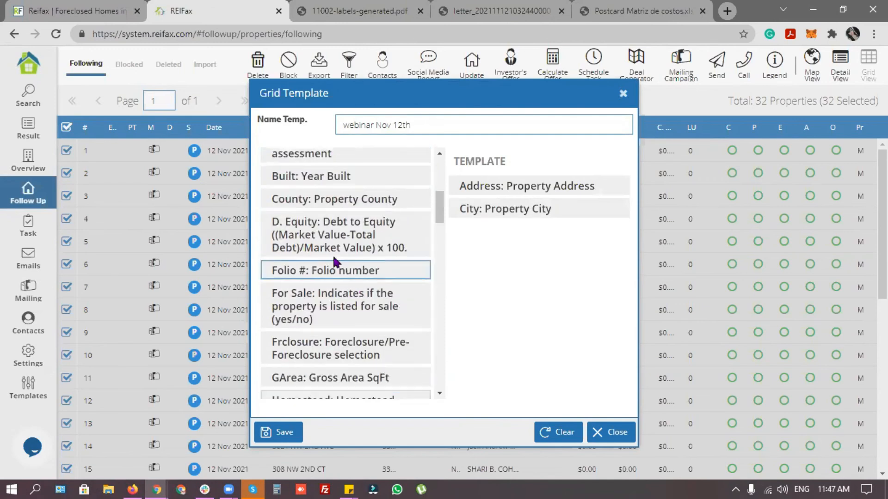
double_click(361, 202)
Step: Add the public record fields Property State and Property Zip Code to the template
scroll(366, 261, down, 7)
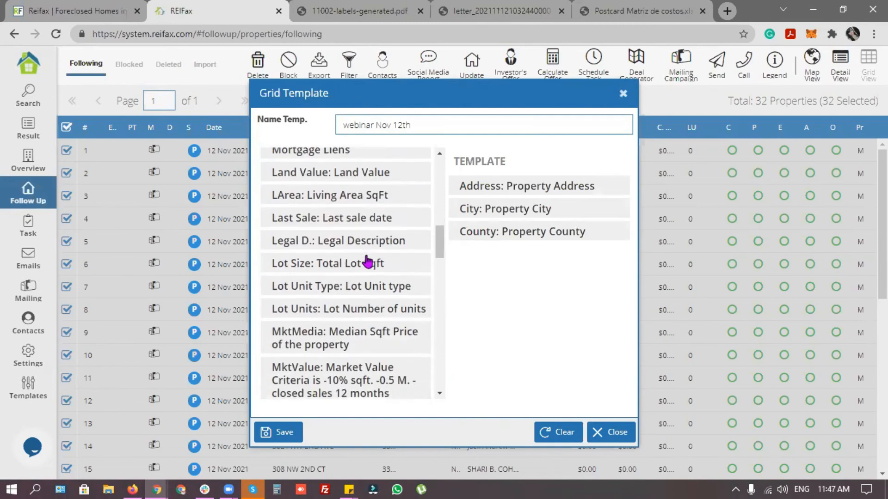
scroll(367, 261, down, 4)
click(367, 256)
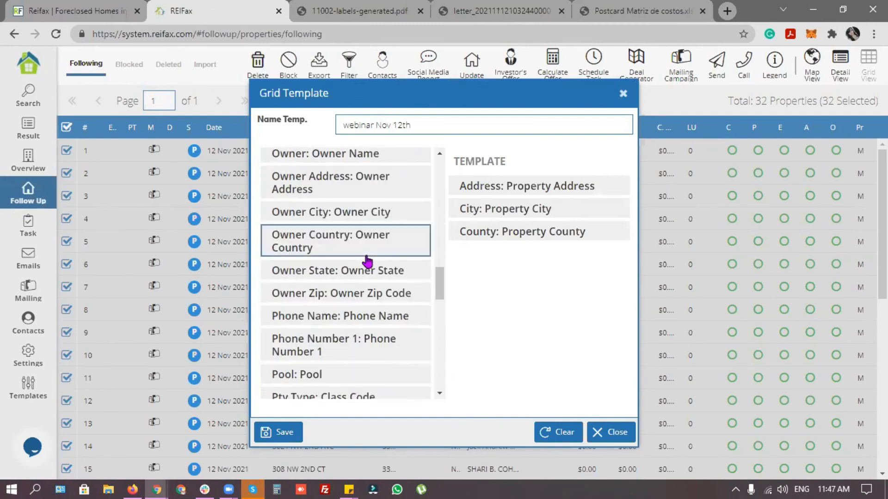
scroll(366, 261, down, 5)
double_click(359, 341)
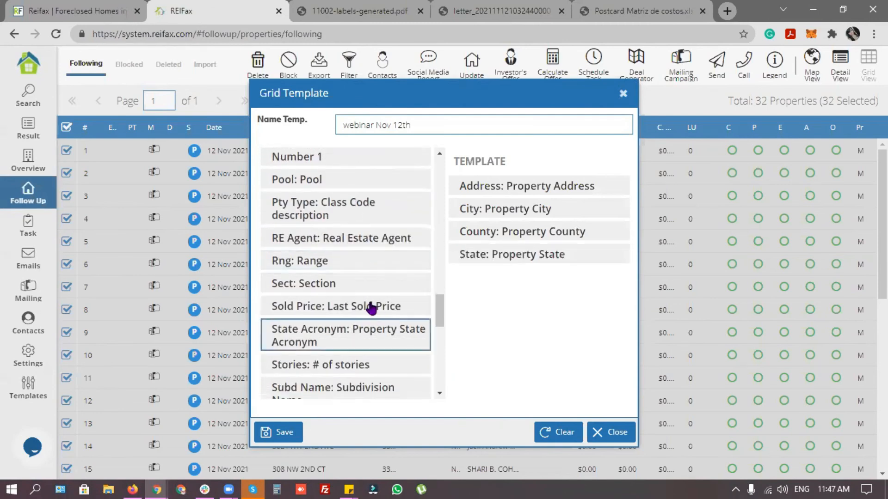
scroll(371, 309, down, 5)
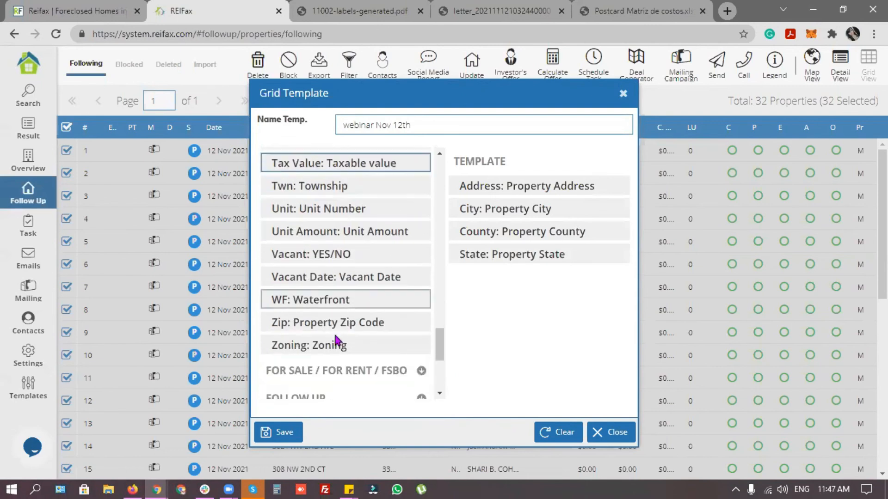
double_click(323, 324)
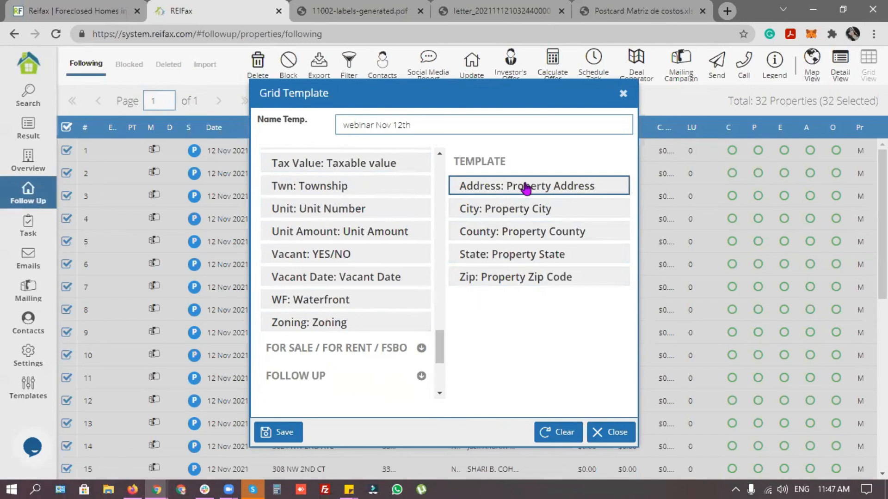
Step: Add the public record fields Owner Name, Owner Address, Owner City, Owner State and Owner Zip Code to the template
scroll(361, 300, up, 3)
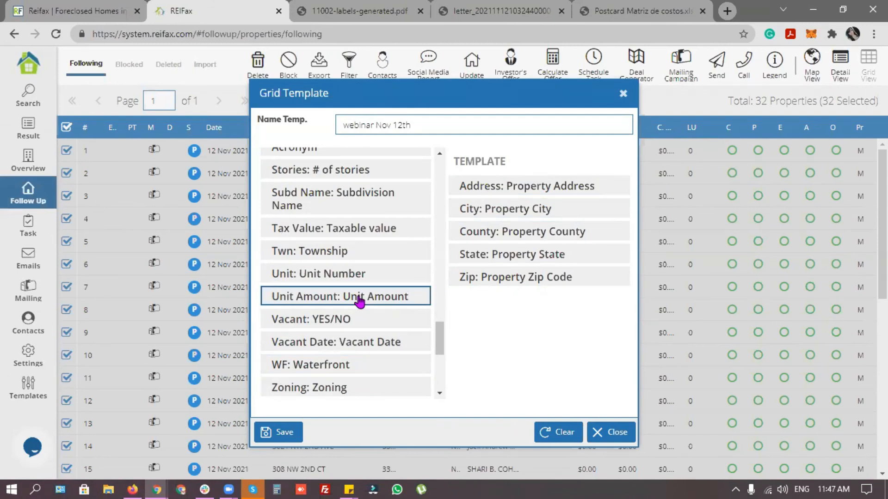
scroll(357, 300, up, 3)
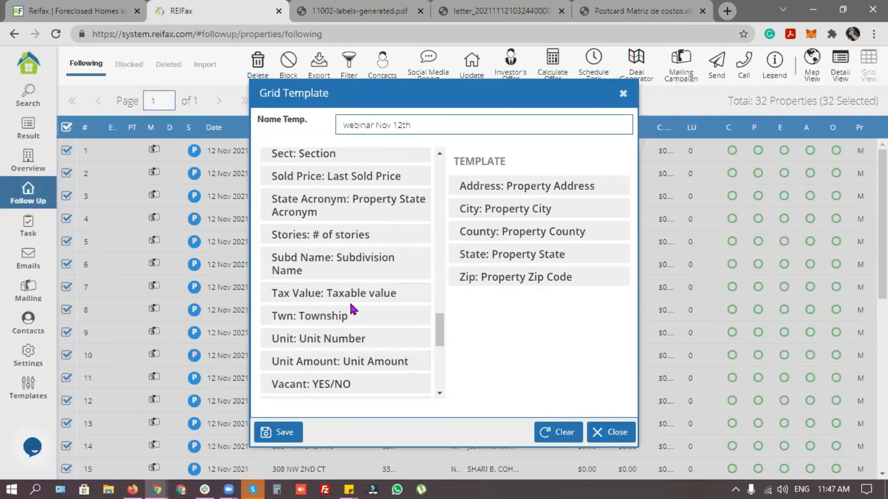
scroll(350, 302, up, 12)
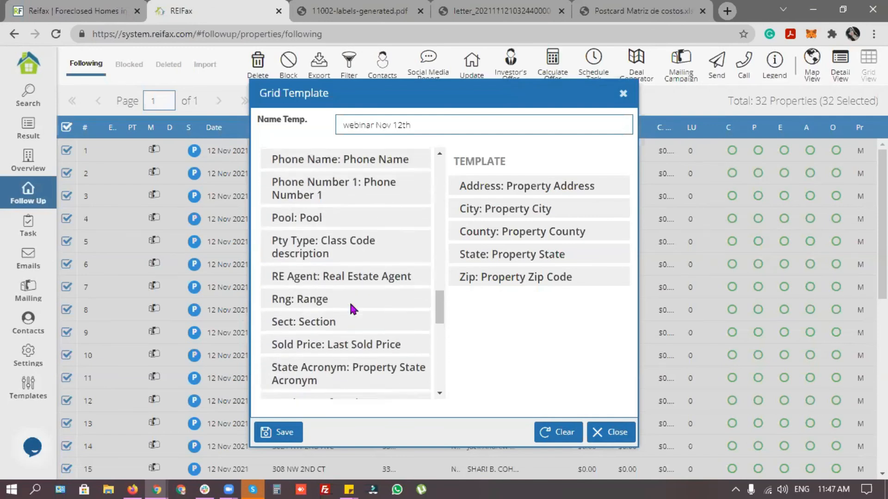
scroll(361, 278, up, 3)
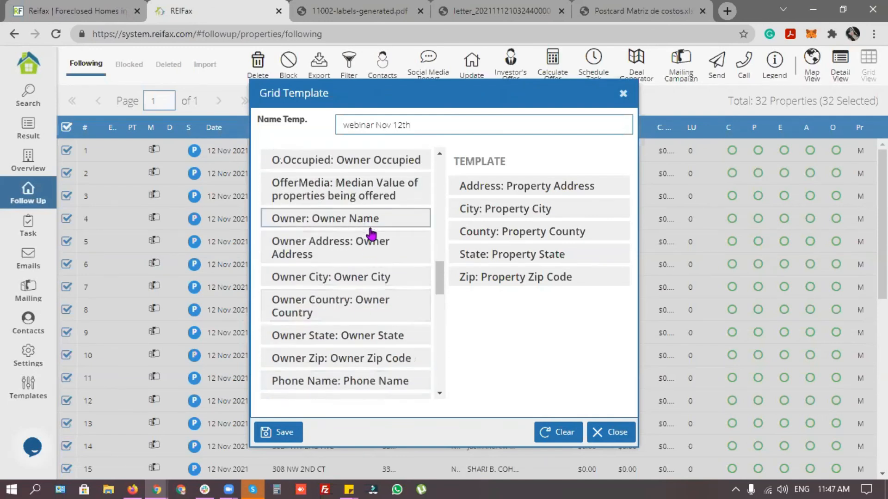
click(327, 224)
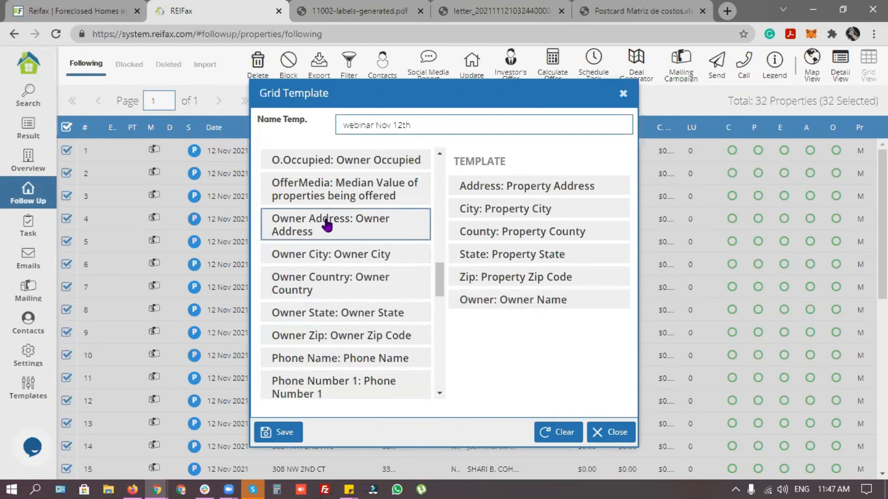
click(342, 228)
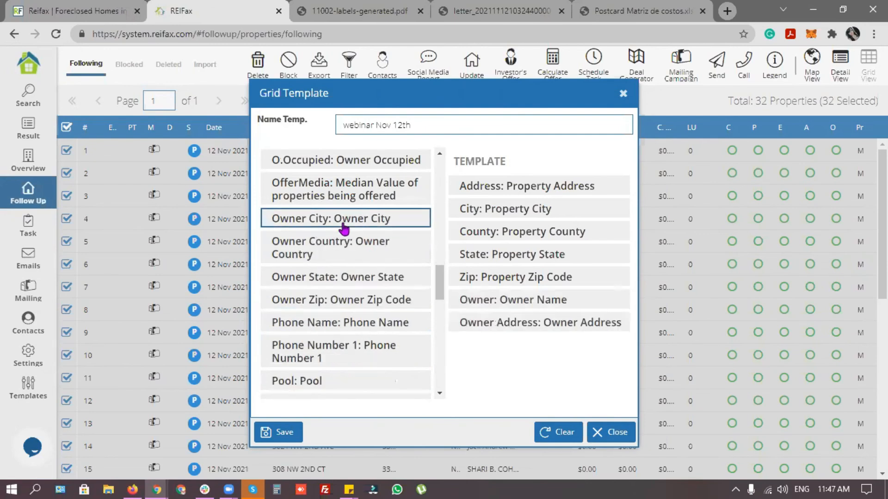
click(344, 228)
click(362, 254)
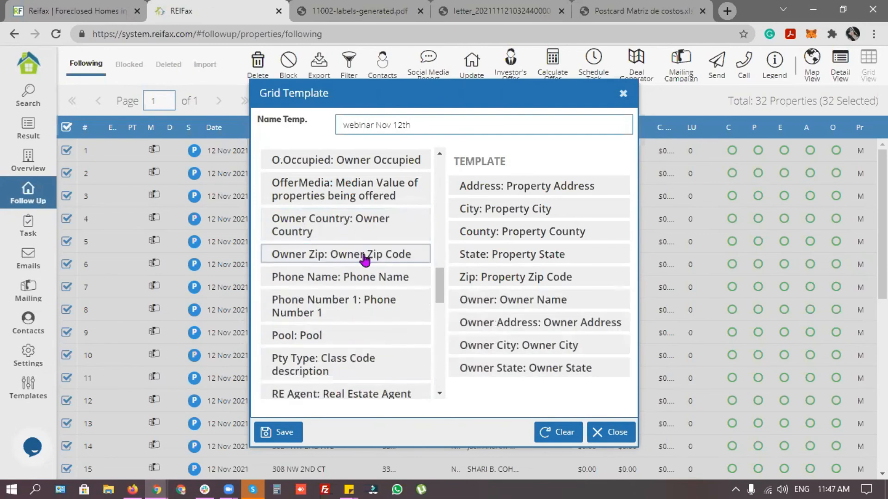
click(364, 259)
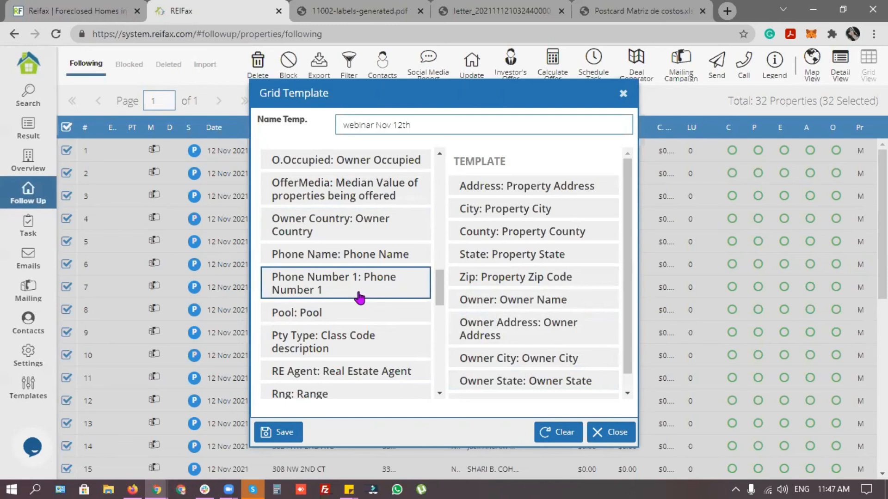
Step: Add the probate fields Attorney Name, Attorney Address and Attorney City to the template
scroll(360, 299, up, 15)
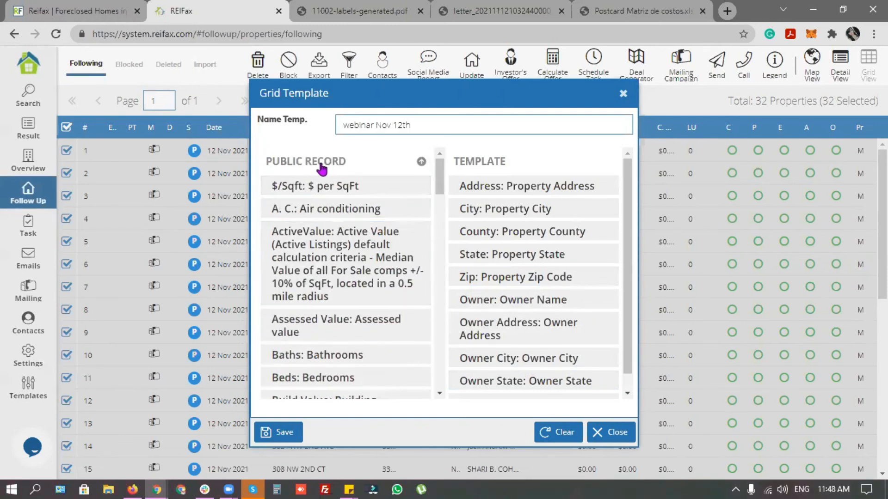
click(308, 171)
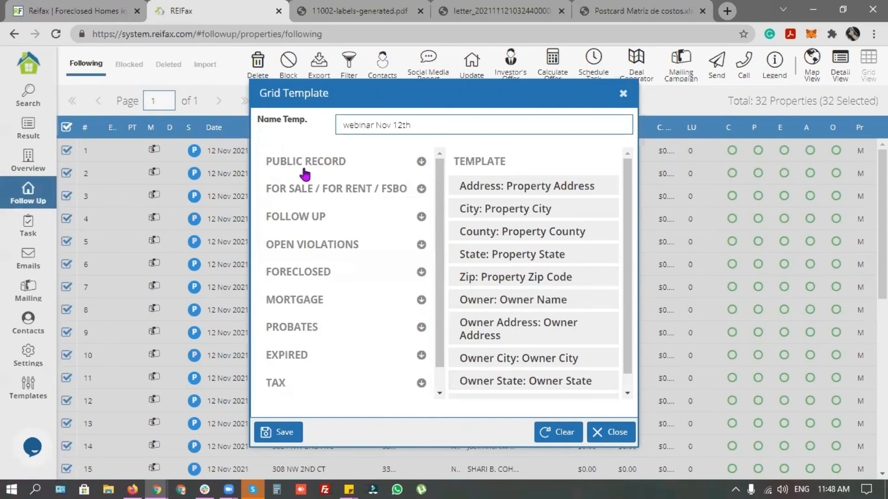
click(300, 330)
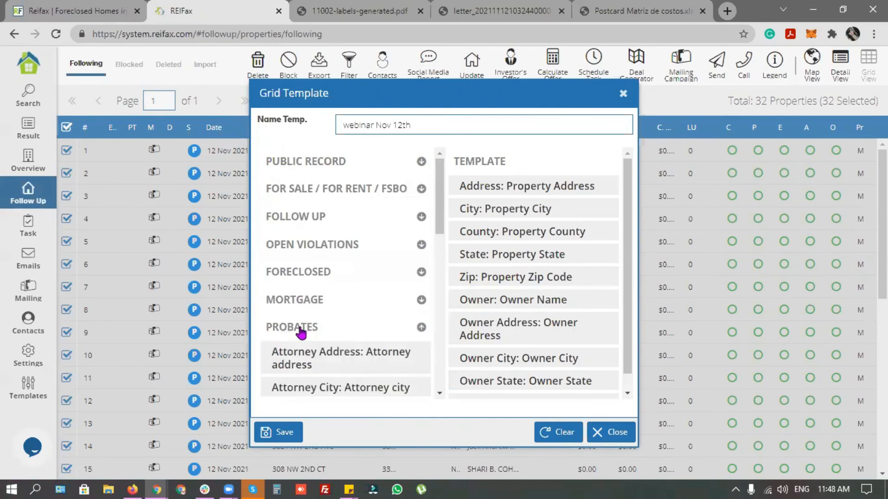
scroll(337, 321, down, 5)
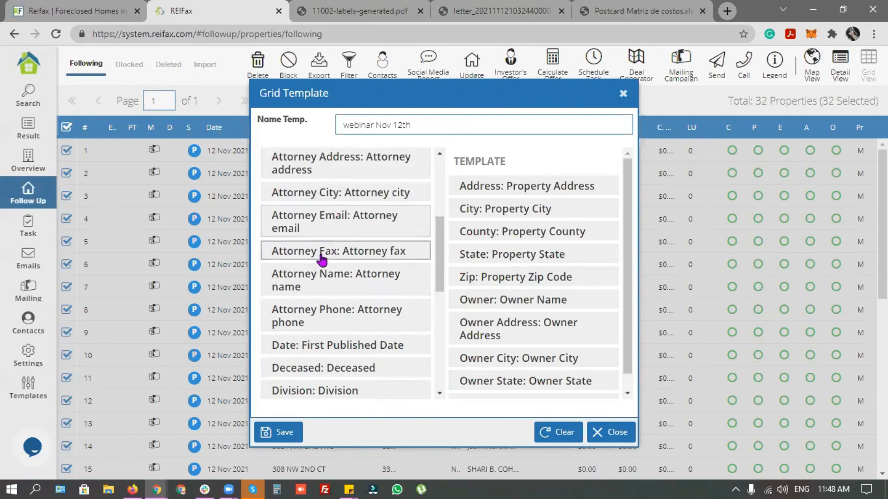
click(333, 159)
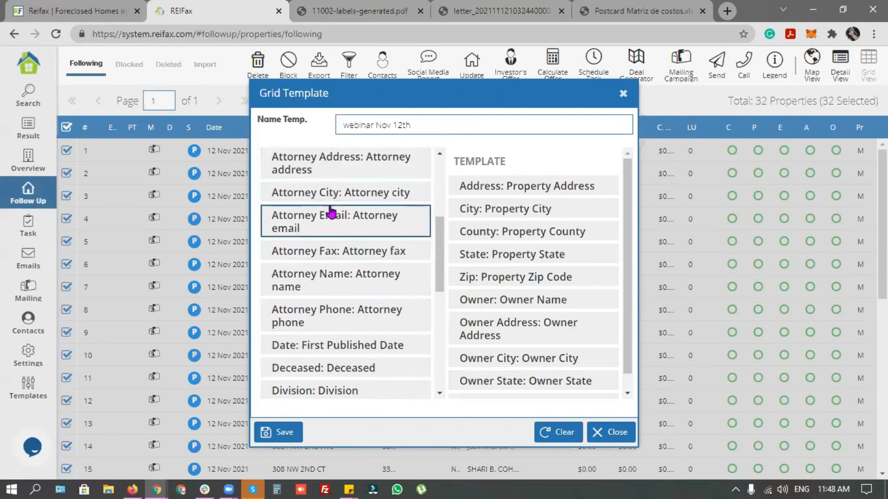
double_click(344, 281)
scroll(349, 169, down, 1)
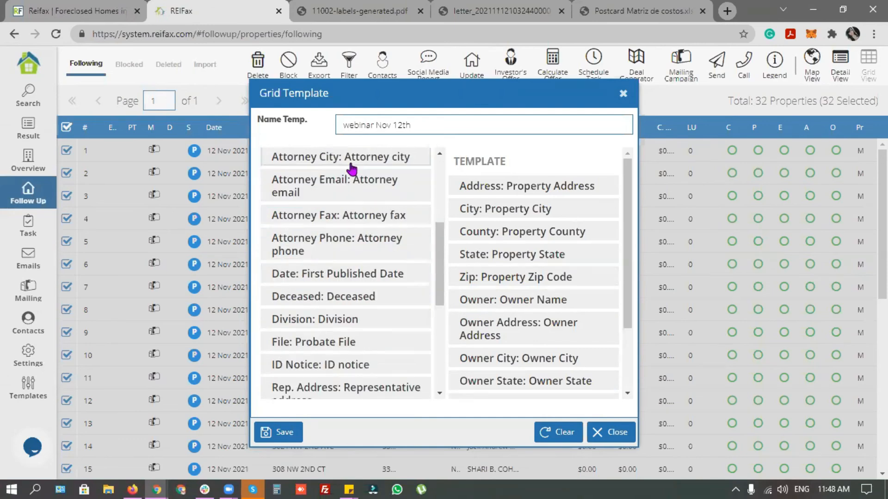
double_click(395, 161)
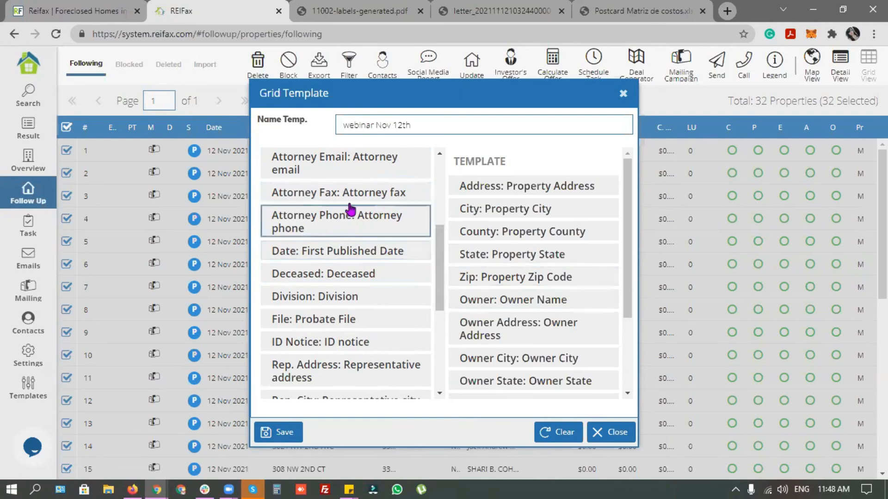
Step: Add the probate fields Representative name, Representative address and Representative city to the template
scroll(372, 245, up, 2)
scroll(372, 247, down, 4)
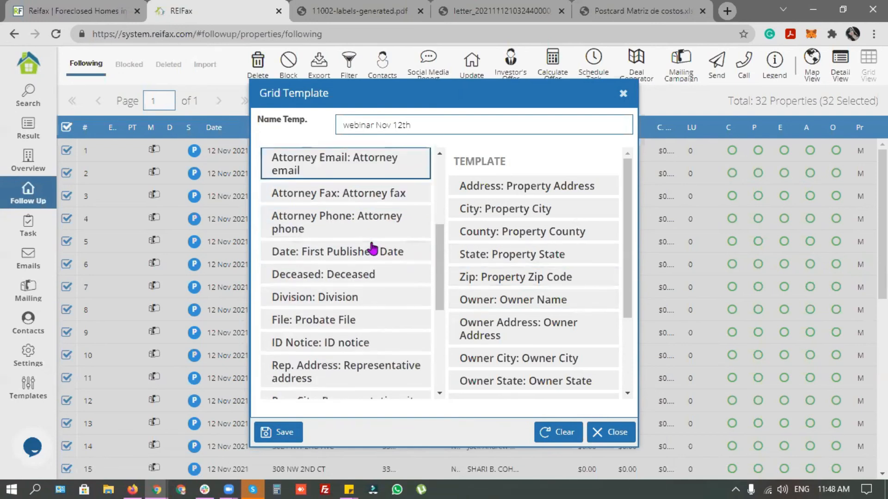
scroll(370, 291, down, 1)
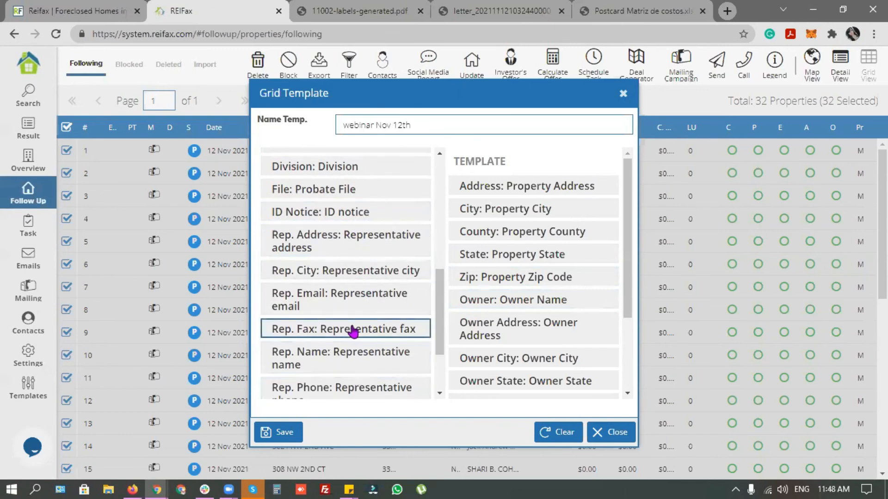
click(349, 361)
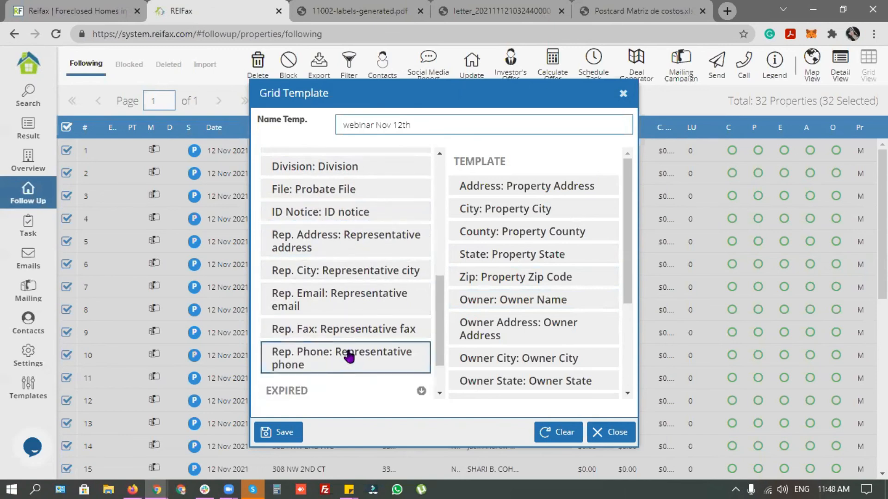
click(361, 249)
click(363, 242)
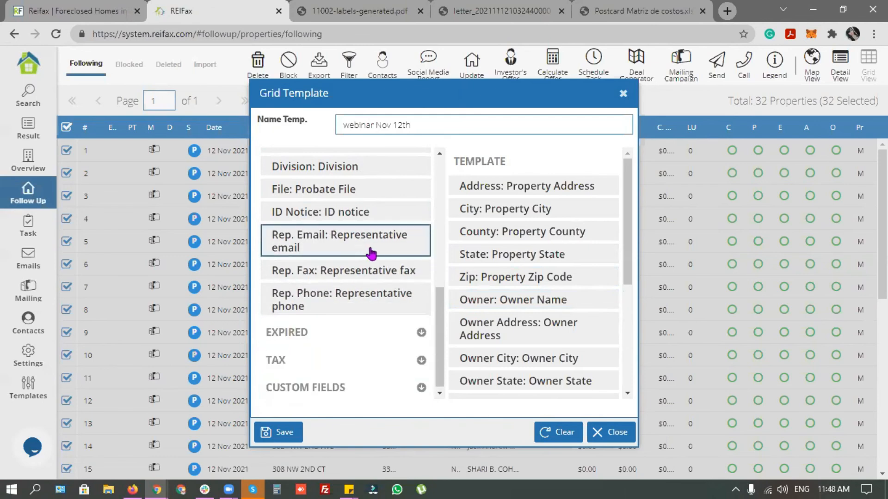
Step: Save the template, then search the grid templates for "webinar Nov 12th" and load it
scroll(520, 291, down, 3)
scroll(521, 291, down, 2)
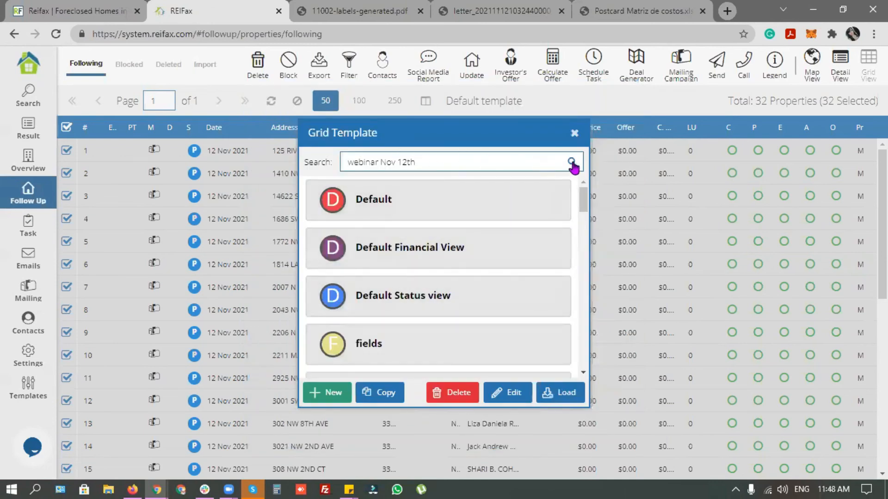
click(572, 162)
click(401, 200)
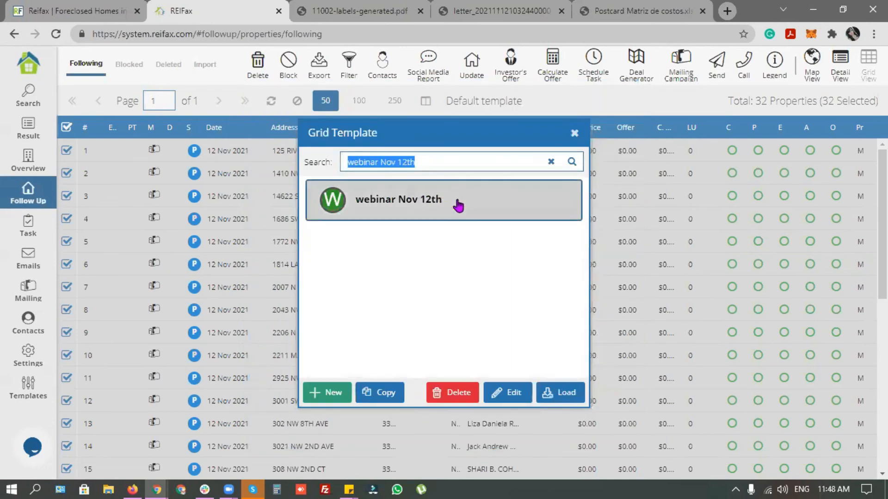
click(556, 397)
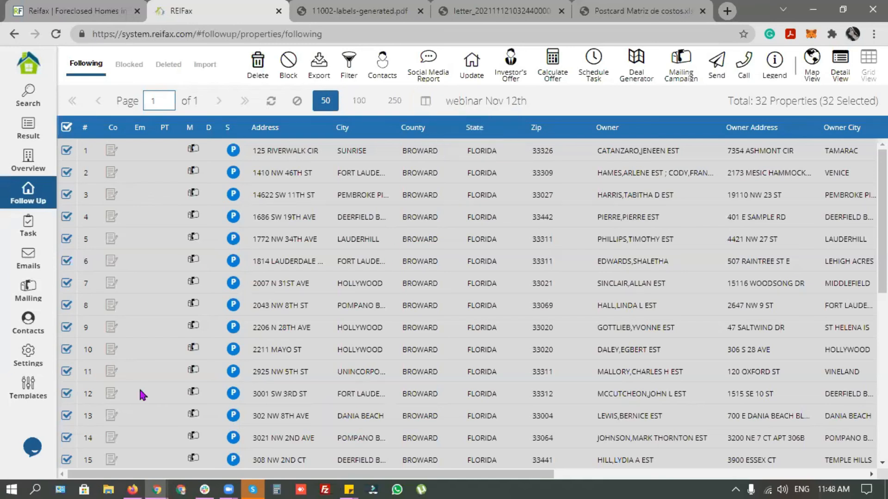
Step: Review the loaded template's columns across the grid, from the property address to the representative city
drag(237, 473, 284, 473)
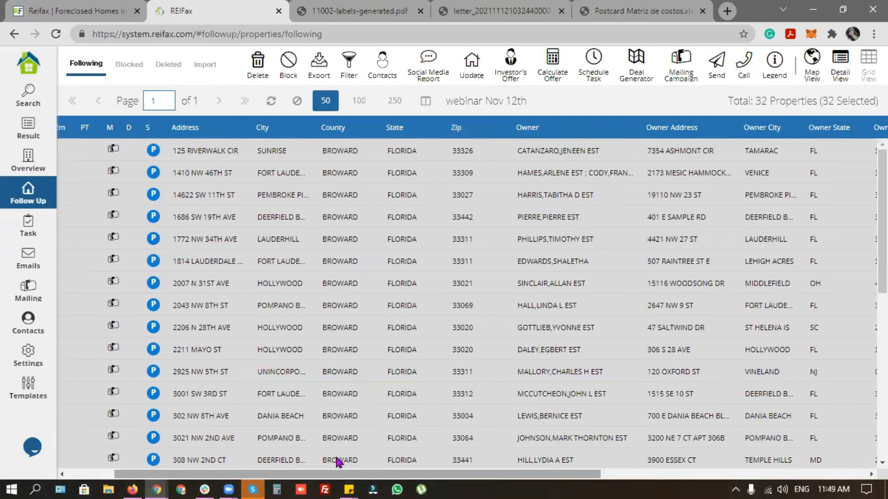
scroll(338, 460, right, 3)
scroll(337, 461, right, 3)
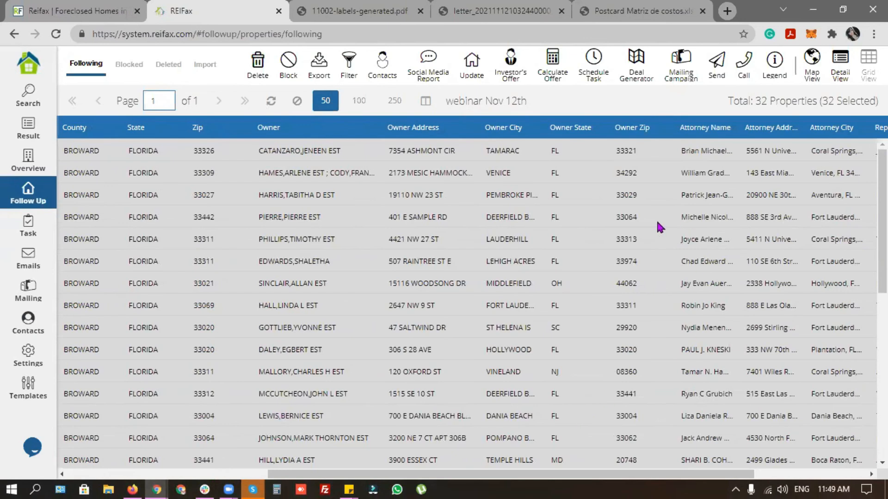
scroll(662, 372, right, 3)
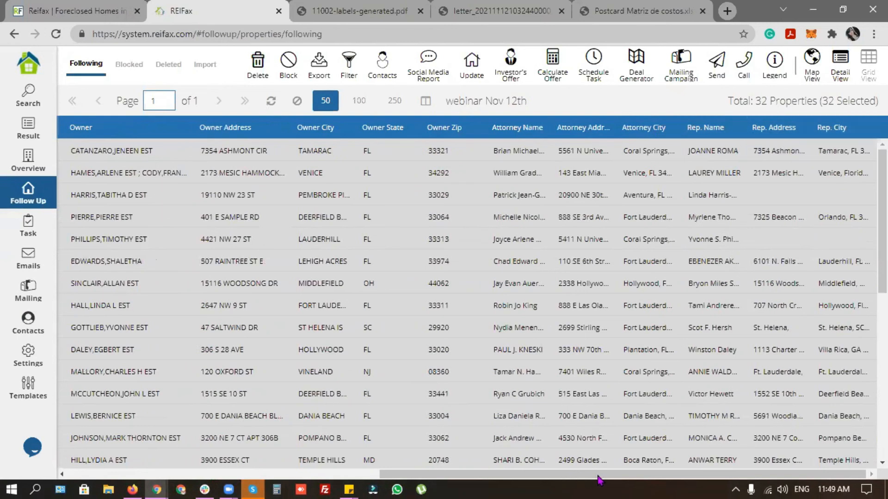
drag(562, 476, 183, 470)
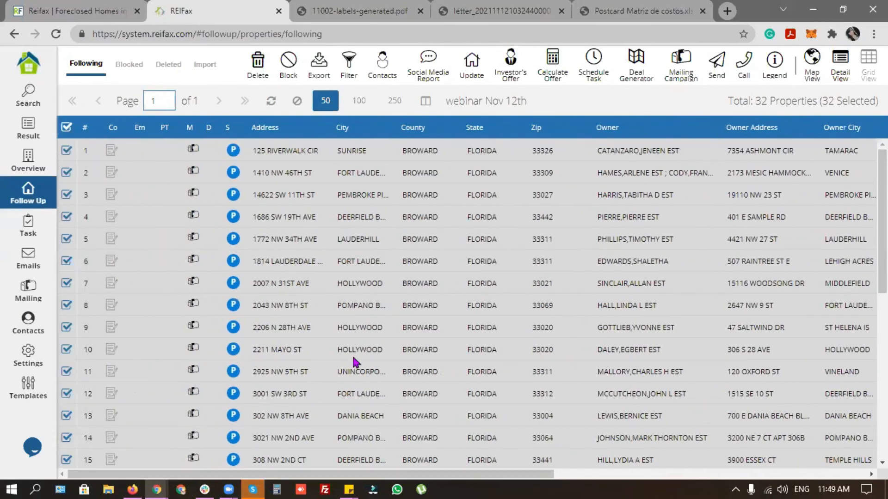
Step: Export the selected properties to Excel and open the downloaded Followup.xlsx in LibreOffice Calc
click(319, 65)
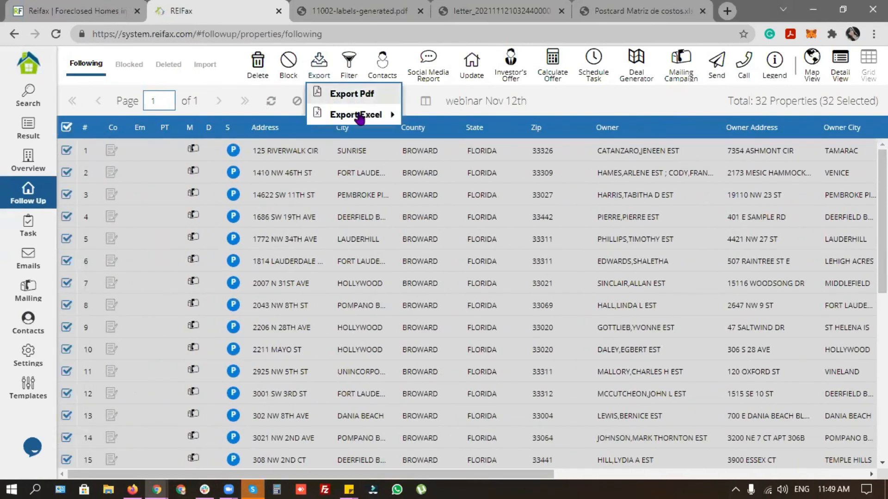
mouse_move(392, 123)
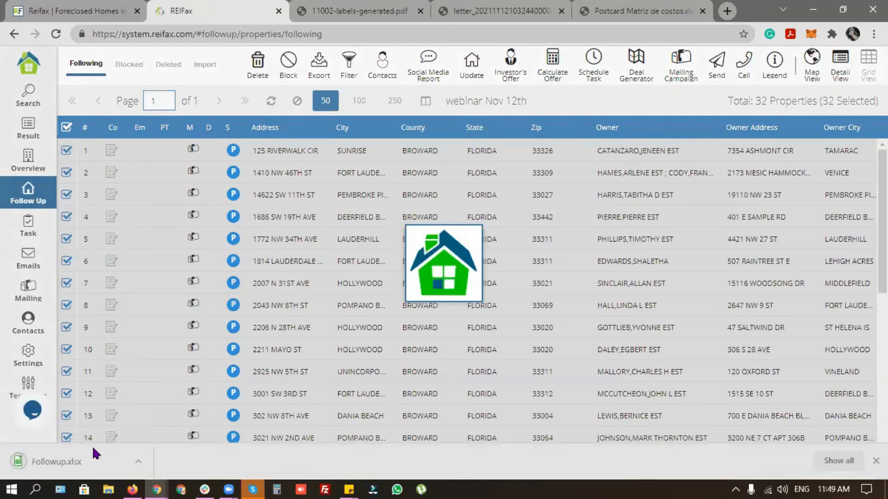
click(93, 448)
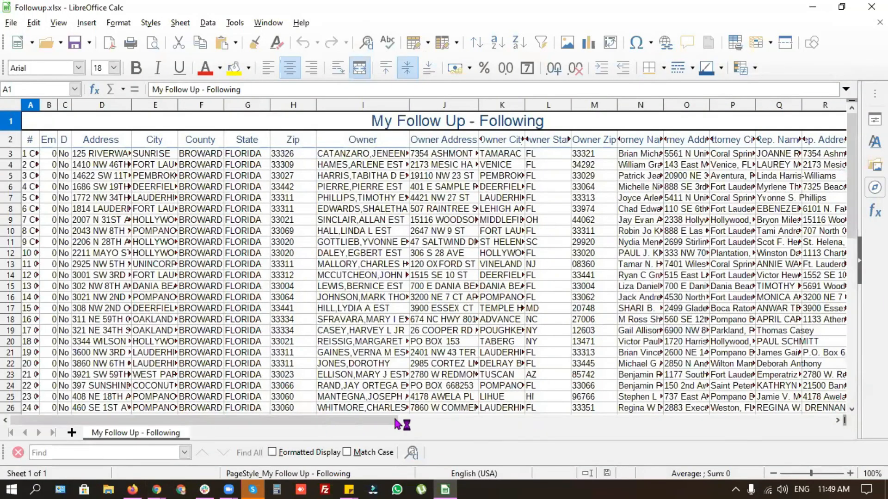
Step: Widen the Rep. City, Rep. Address and Attorney Name columns, checking the Rep. City column for blank cells
drag(392, 420, 516, 421)
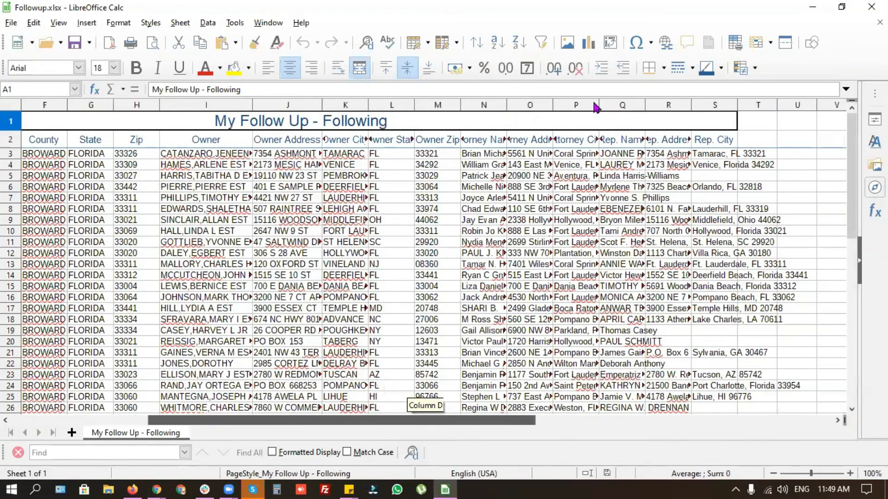
drag(698, 100, 699, 101)
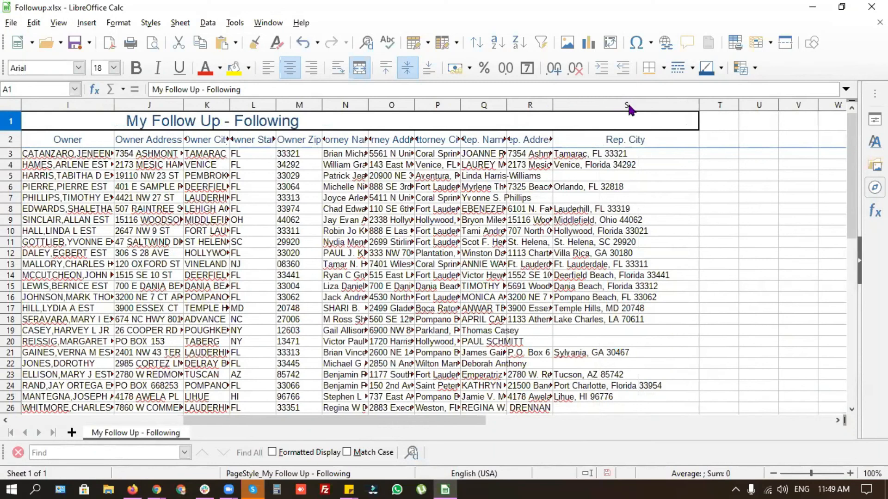
click(665, 159)
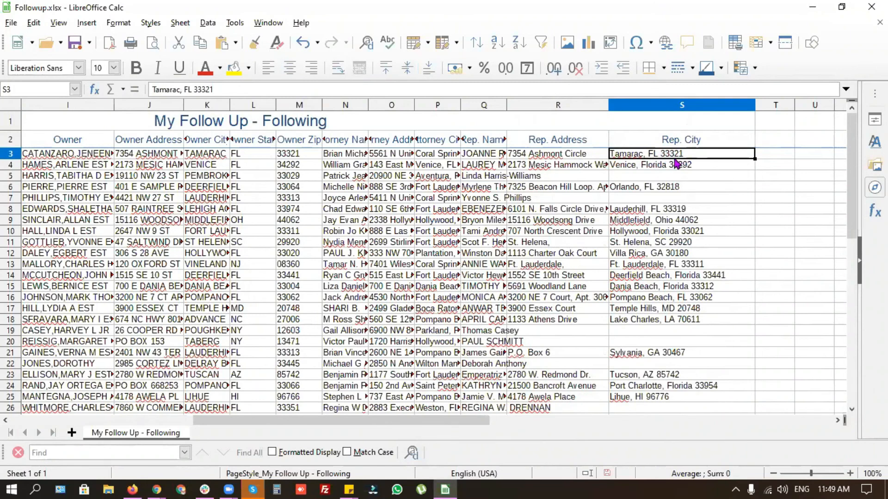
click(649, 178)
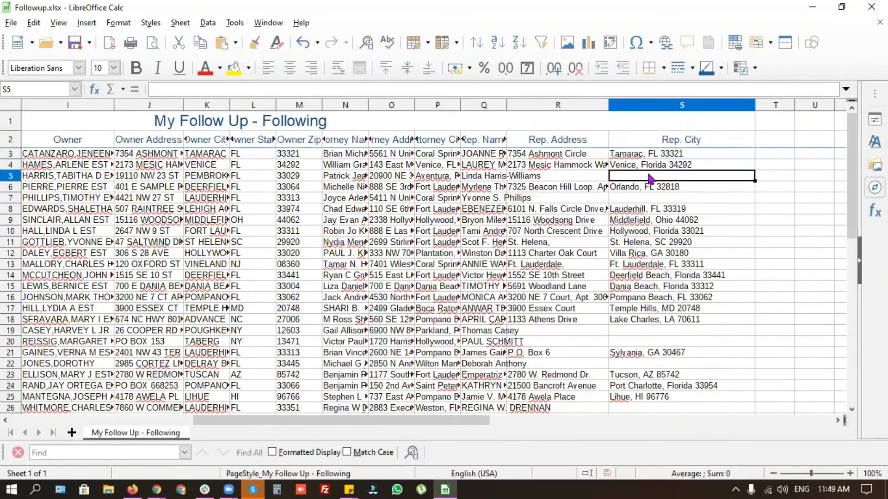
click(647, 199)
click(648, 331)
shift+click(649, 341)
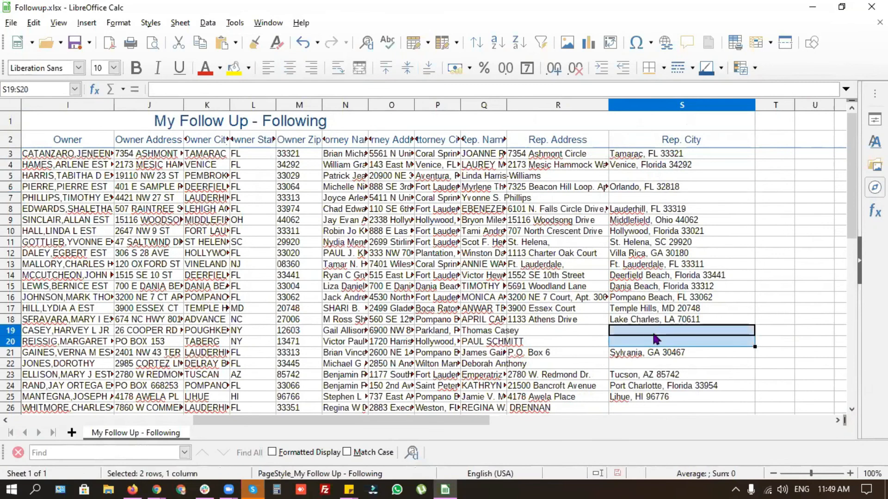
drag(369, 104, 462, 105)
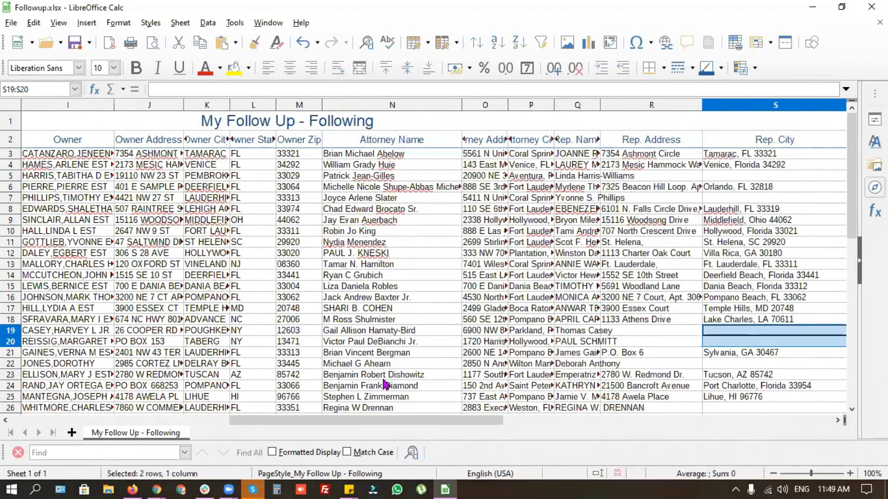
Step: Check the attorney in row 7, where Rep. City is blank, and widen the Rep. Name column to show the full names
click(727, 199)
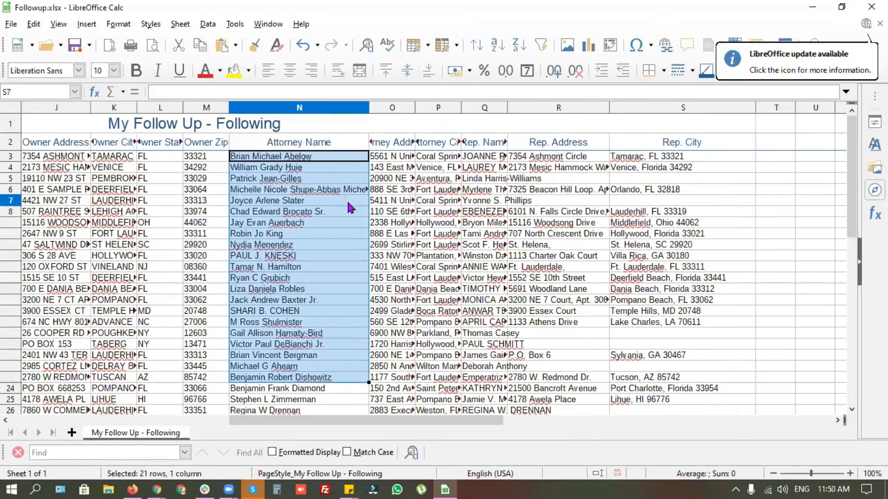
click(348, 202)
click(652, 202)
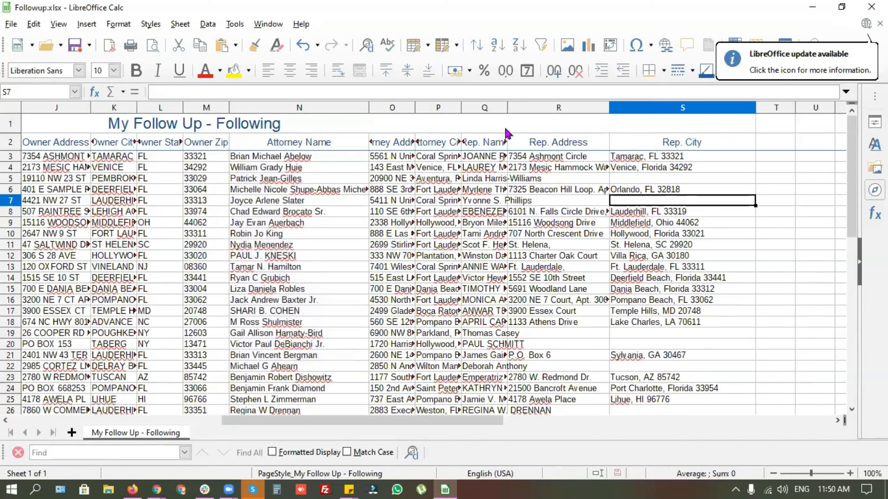
drag(509, 109, 610, 109)
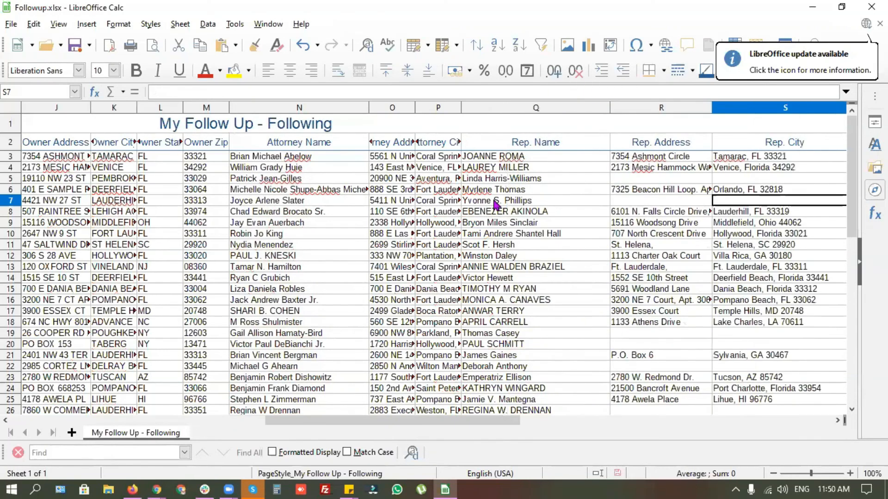
click(508, 201)
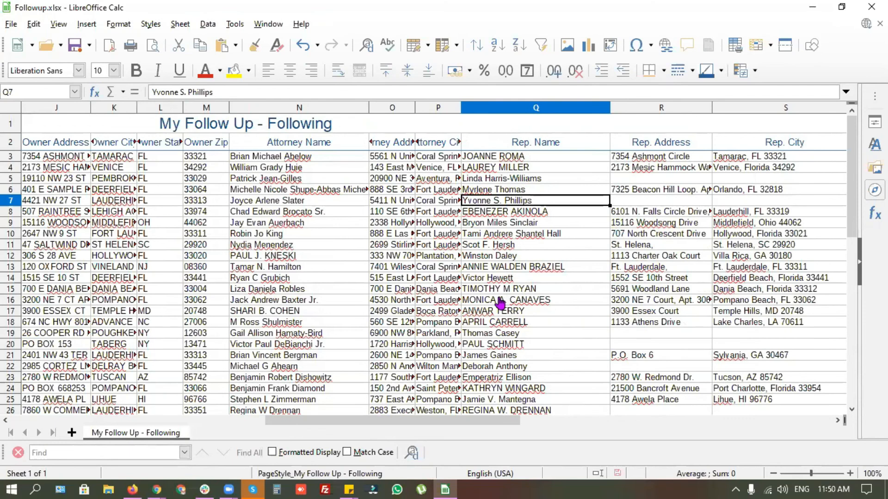
Step: Switch back to REIFax in Chrome, open the live support chat and close it again
key(alt+Tab)
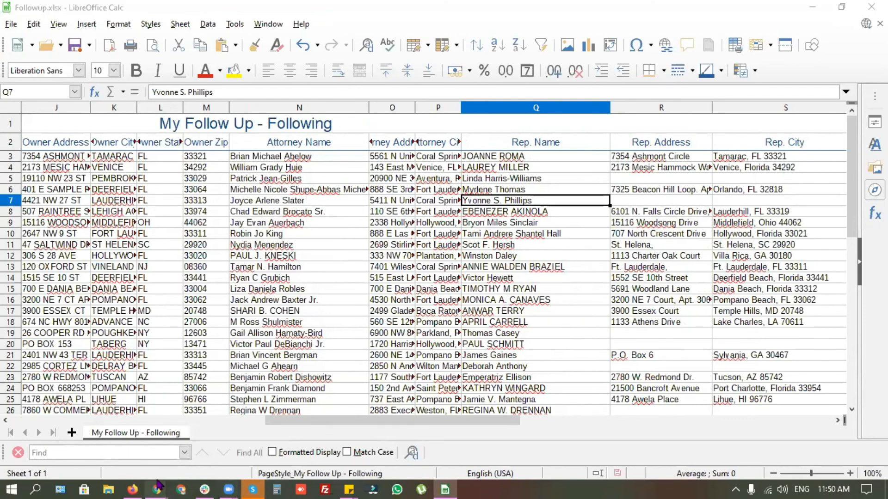
mouse_move(157, 486)
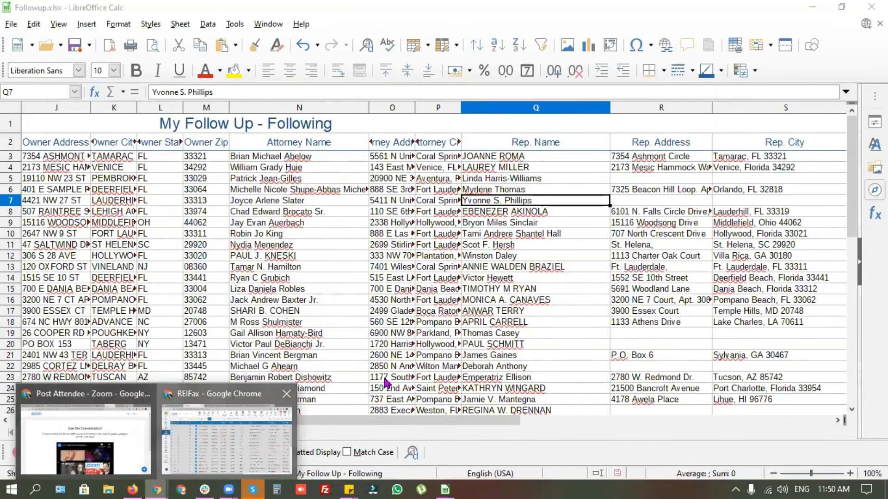
click(226, 434)
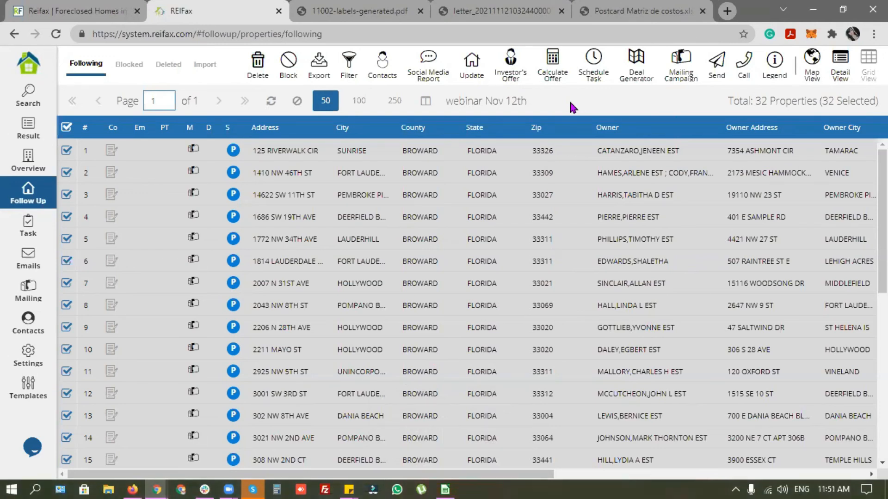
click(31, 459)
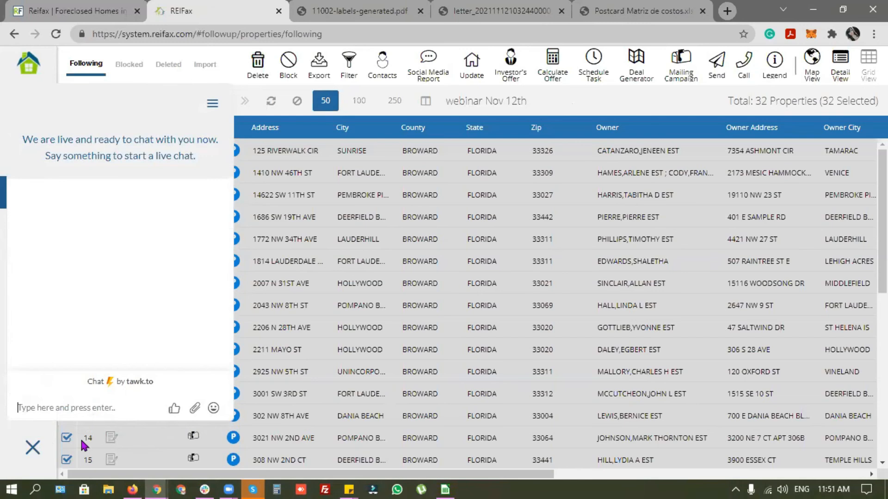
click(32, 448)
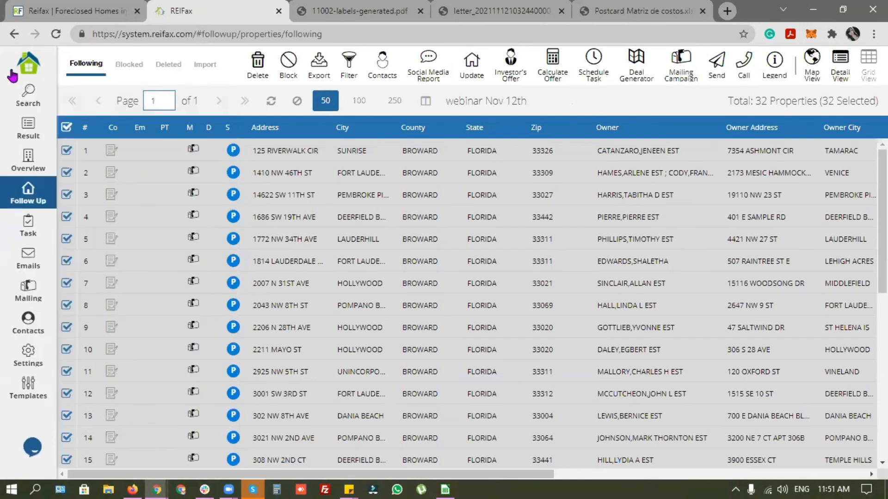
Step: Open the Help section from the REIFax control panel and expand the Mailings training videos
click(22, 65)
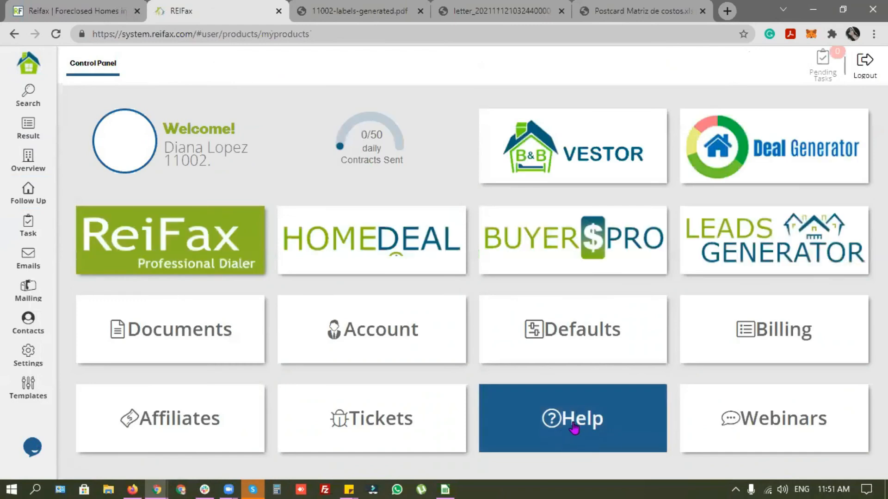
click(572, 421)
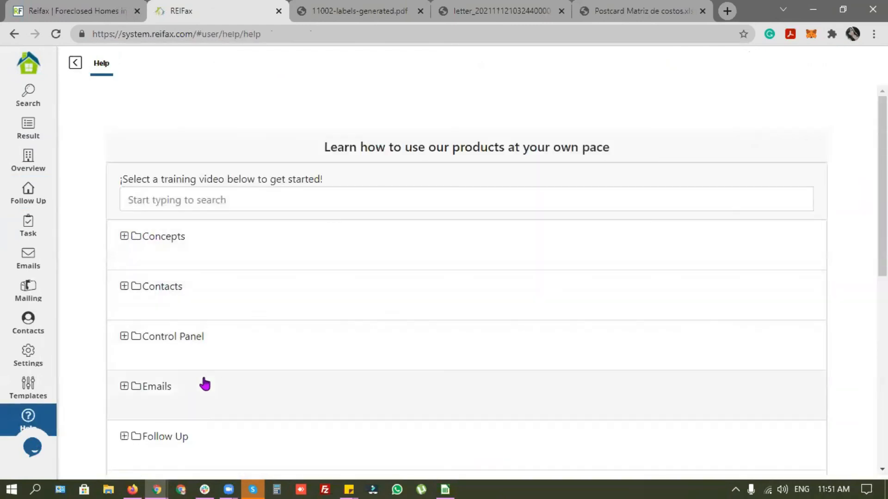
scroll(204, 384, down, 8)
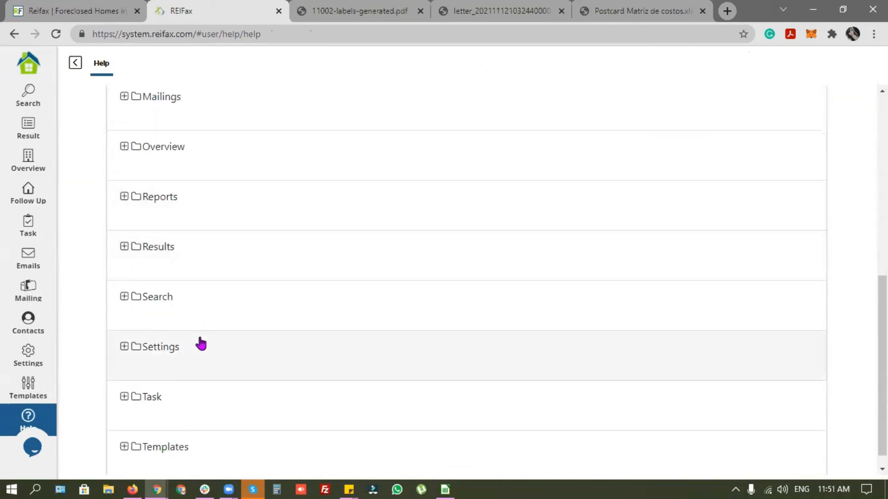
scroll(200, 323, down, 1)
scroll(198, 305, up, 2)
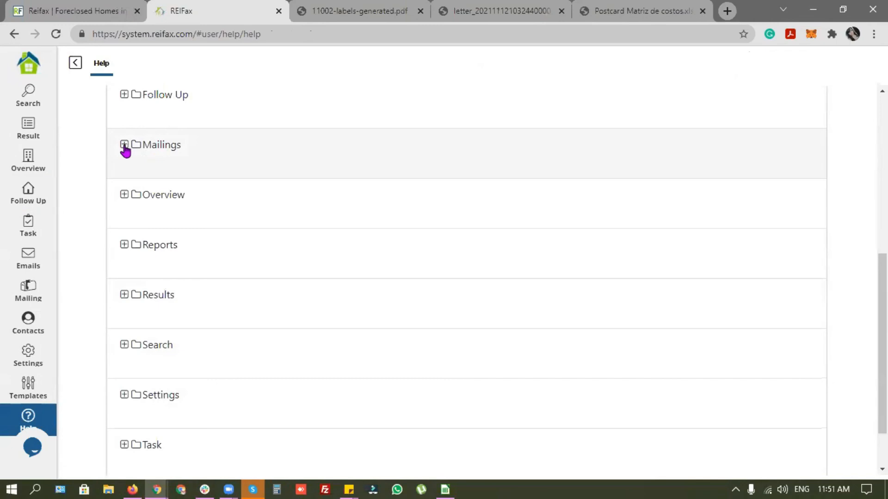
click(124, 145)
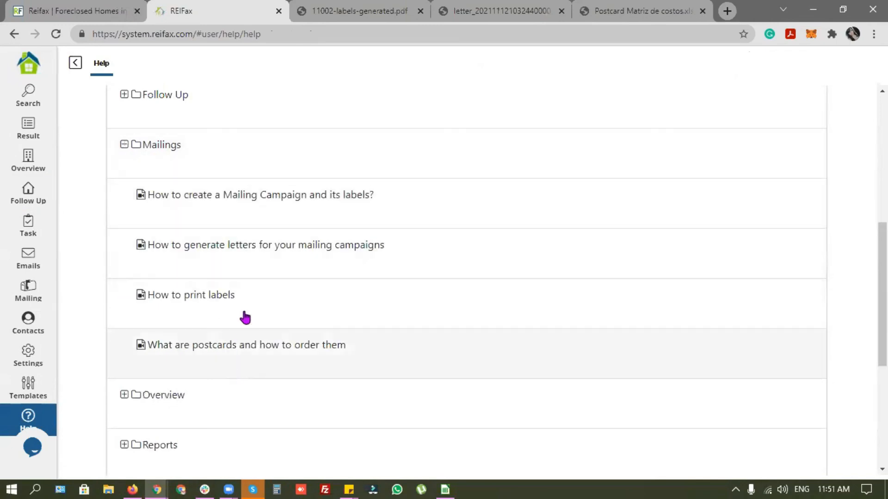
Step: Play the training video "How to create a Mailing Campaign and its labels?" and close it
click(352, 206)
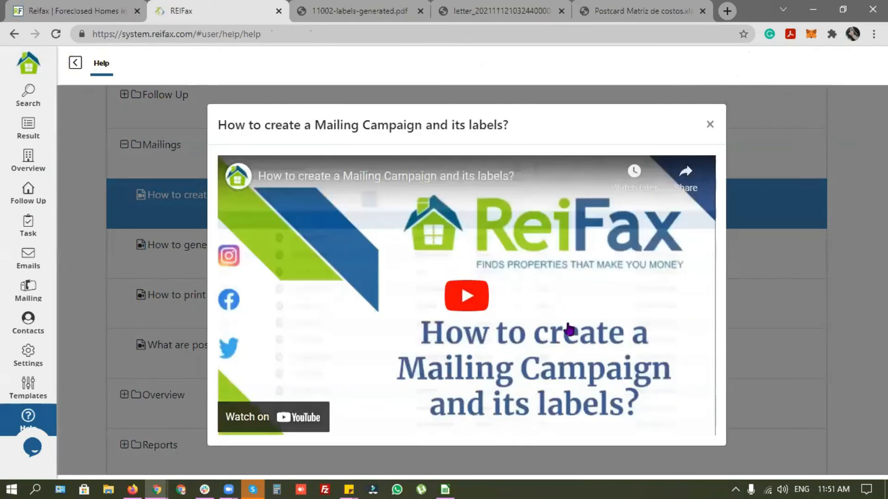
click(472, 292)
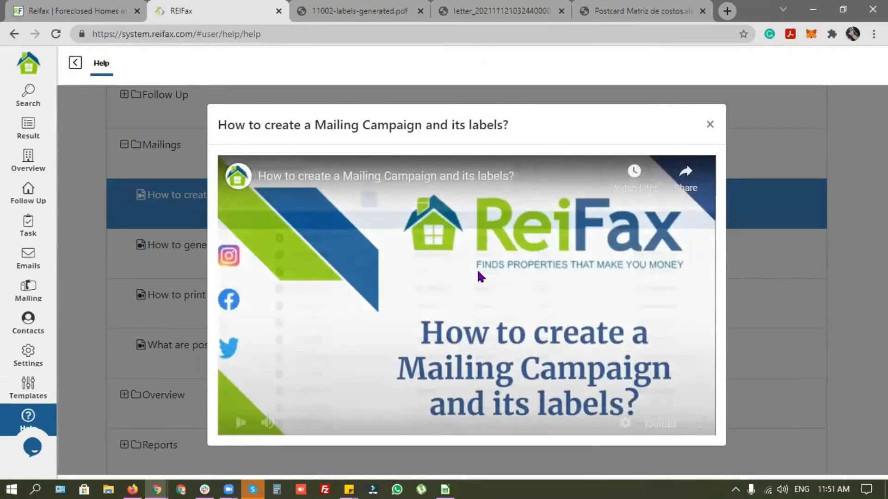
click(709, 125)
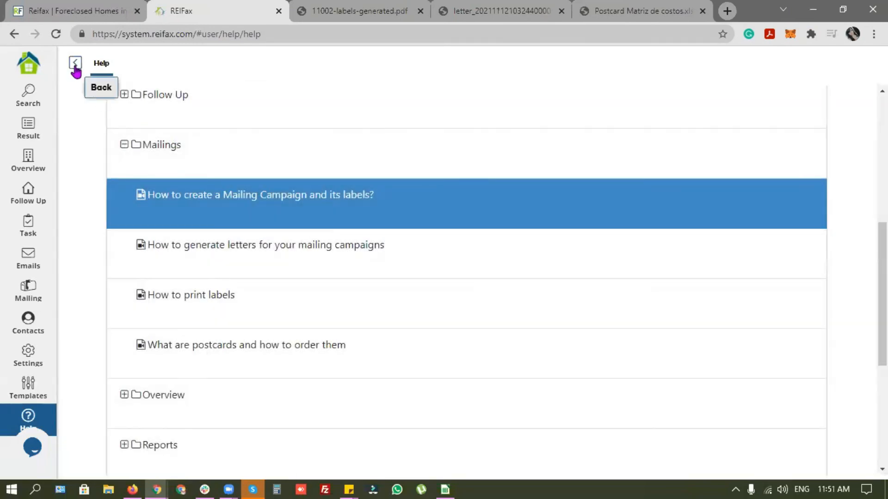
Step: Return to the control panel, open Webinars, and preview the recording "2021 11 05 - In Real Estate the Money is the FOLLOW-UP!" before closing it
click(75, 63)
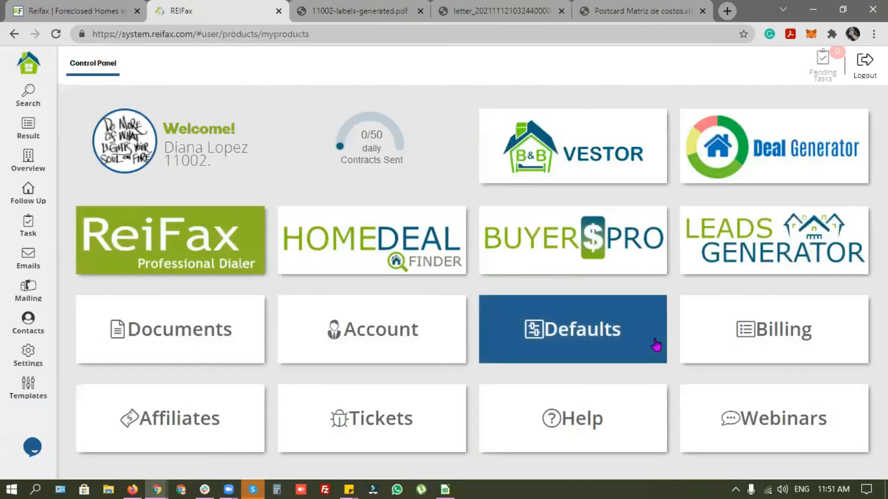
click(783, 415)
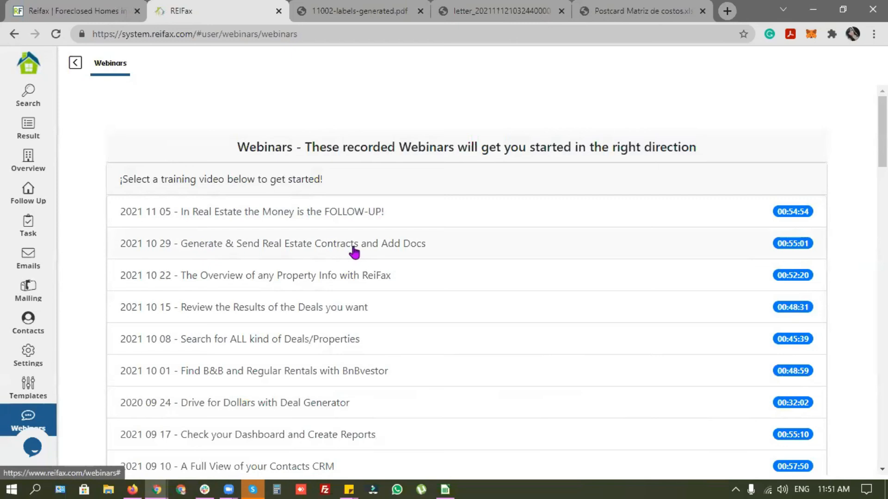
click(319, 216)
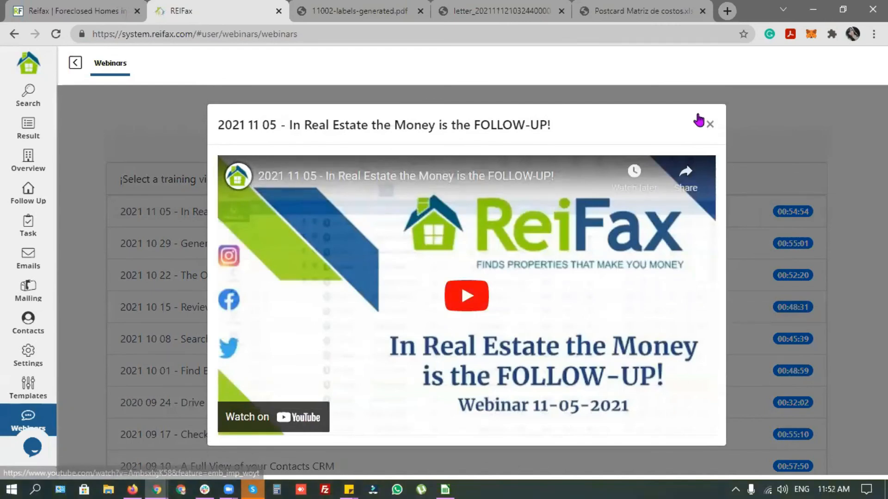
click(710, 127)
Step: View the REIFax YouTube channel from the public ReiFax Florida page and return to that page
click(110, 14)
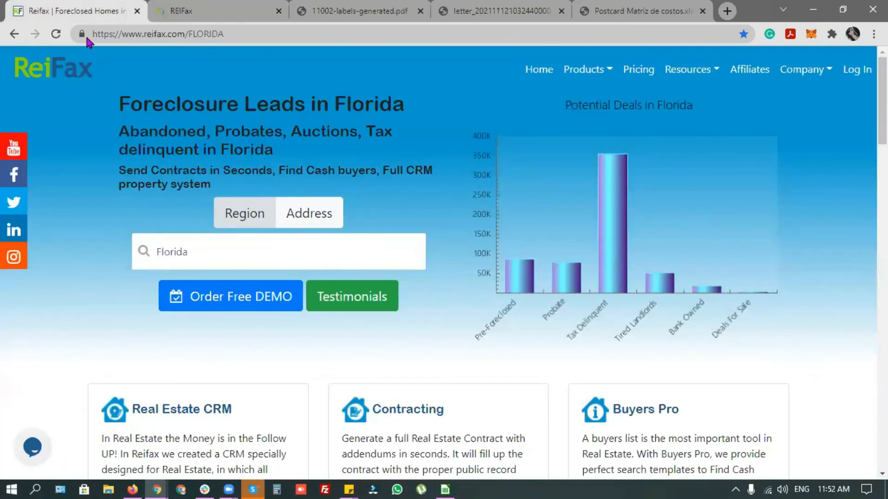
click(14, 147)
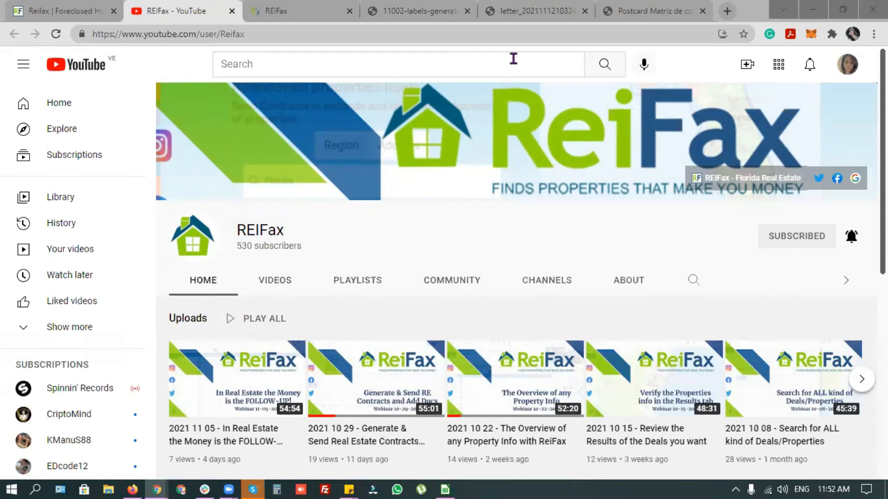
click(76, 6)
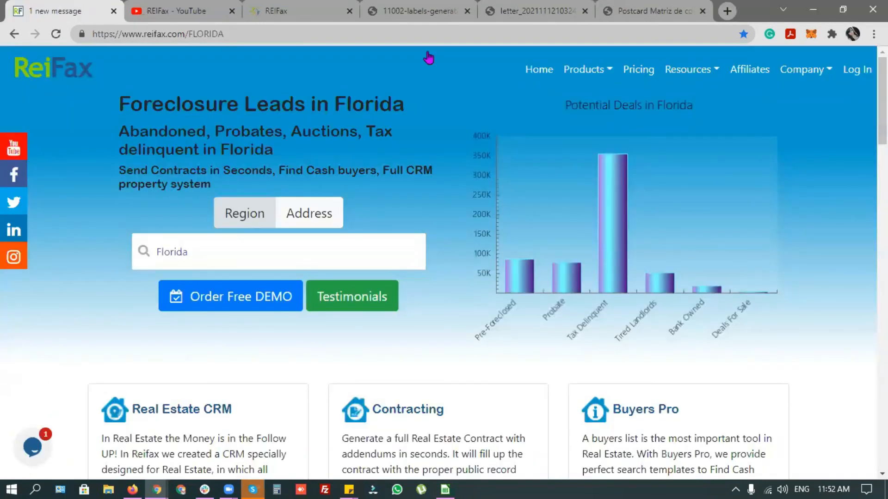